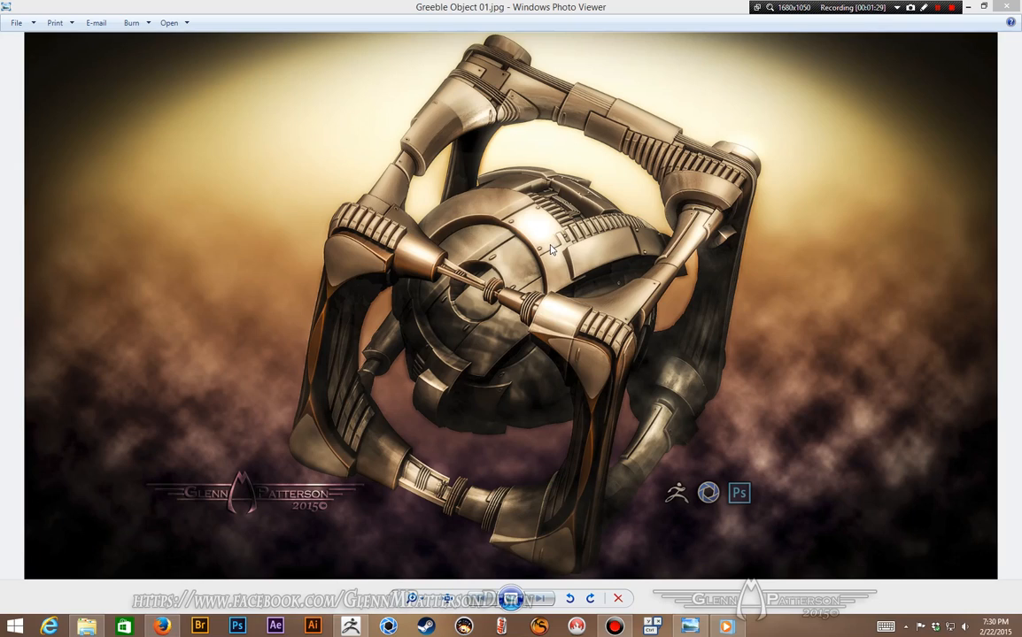
Step: Switch to Firefox and examine the tiling displacement map images shared in the Greeble Pack forum thread
click(161, 625)
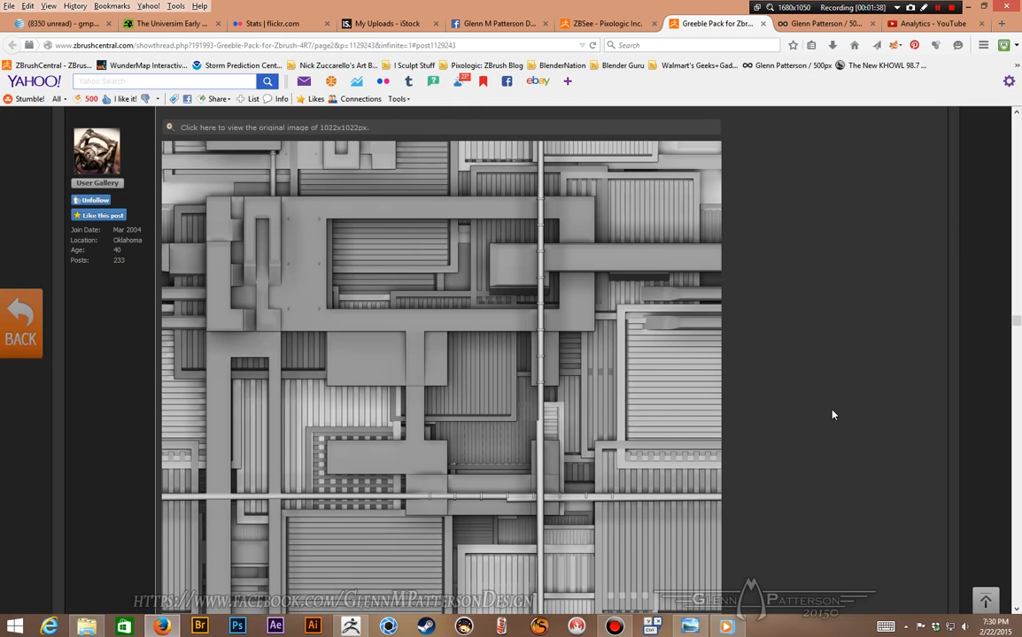
scroll(828, 411, down, 4)
scroll(825, 411, up, 5)
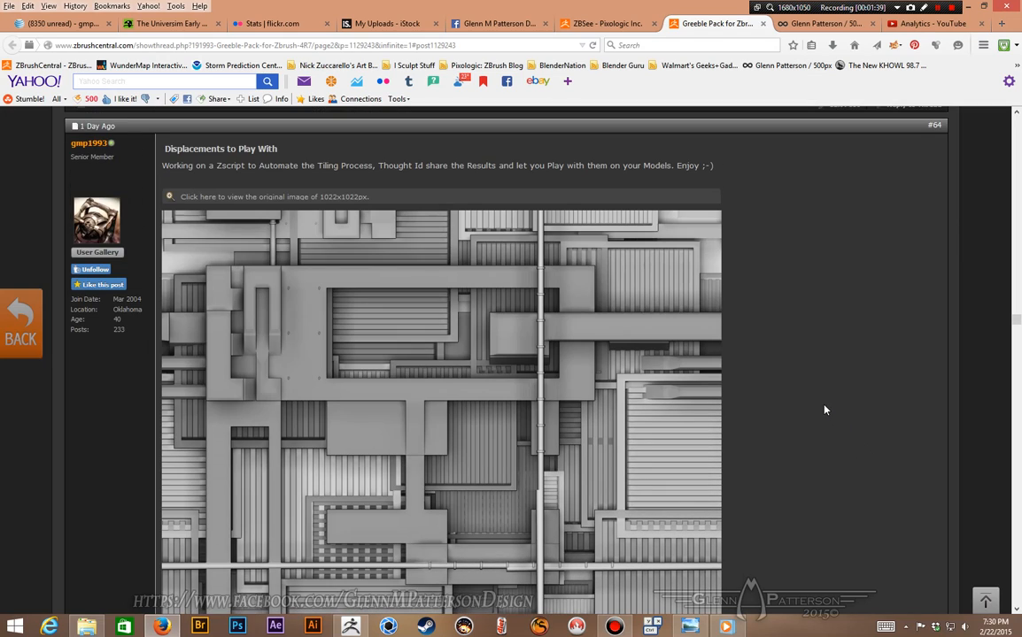
scroll(824, 410, down, 4)
scroll(827, 408, up, 3)
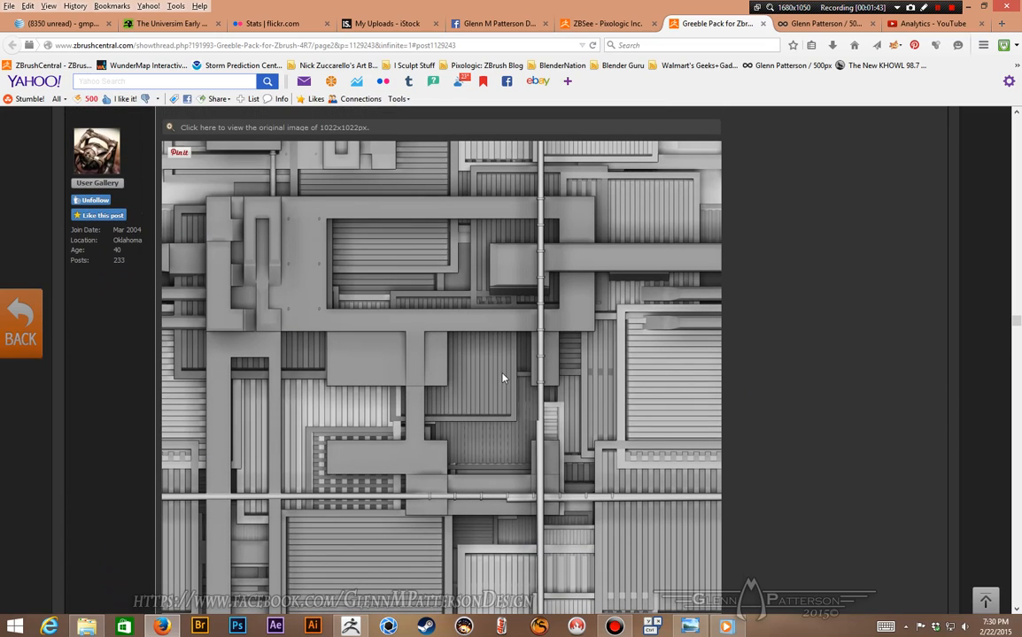
scroll(510, 385, down, 4)
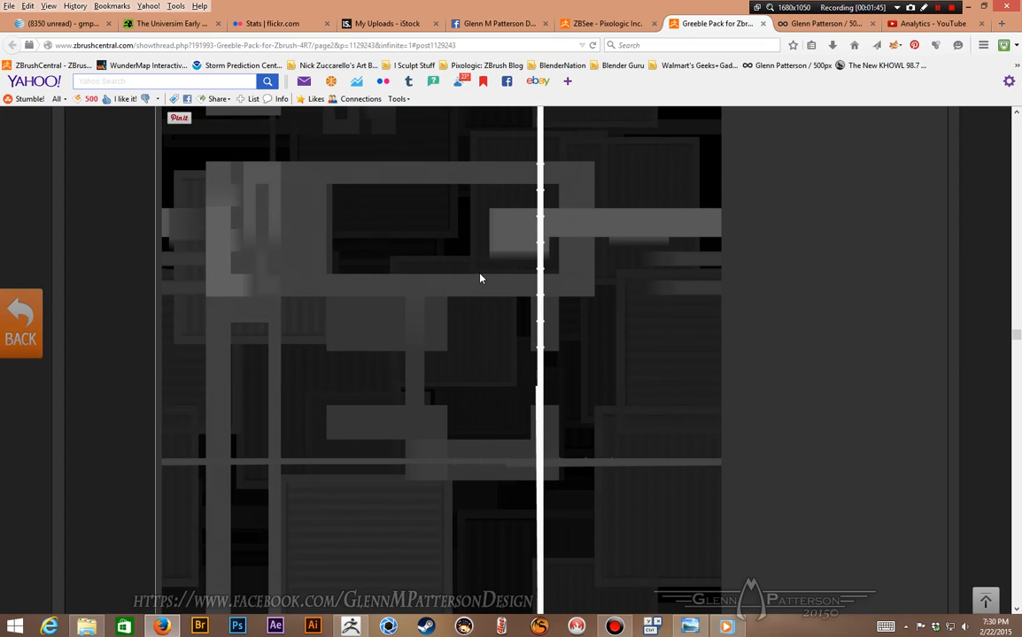
scroll(479, 452, down, 3)
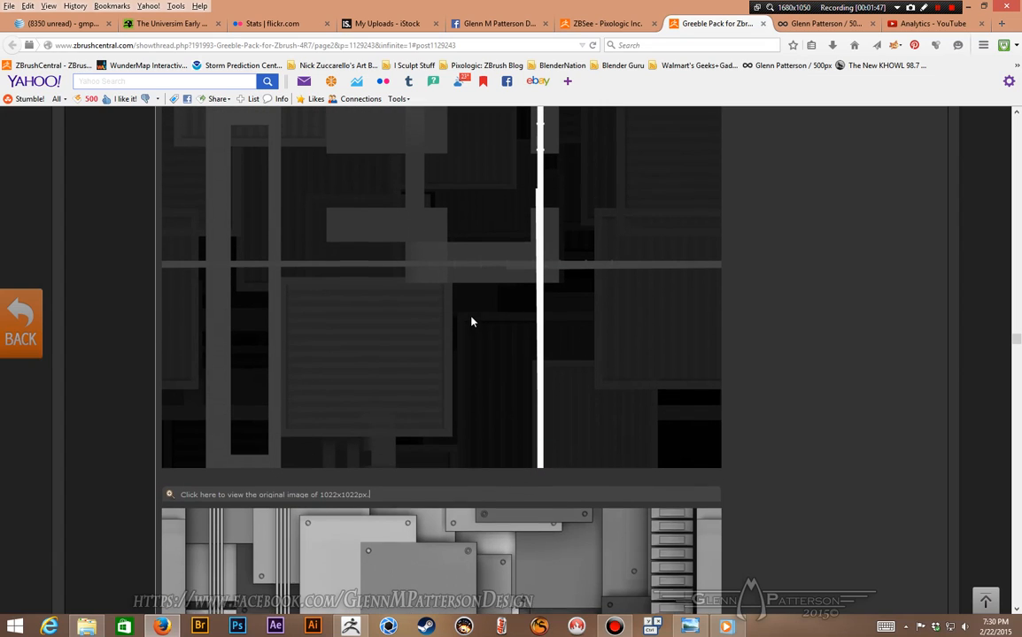
scroll(472, 321, up, 2)
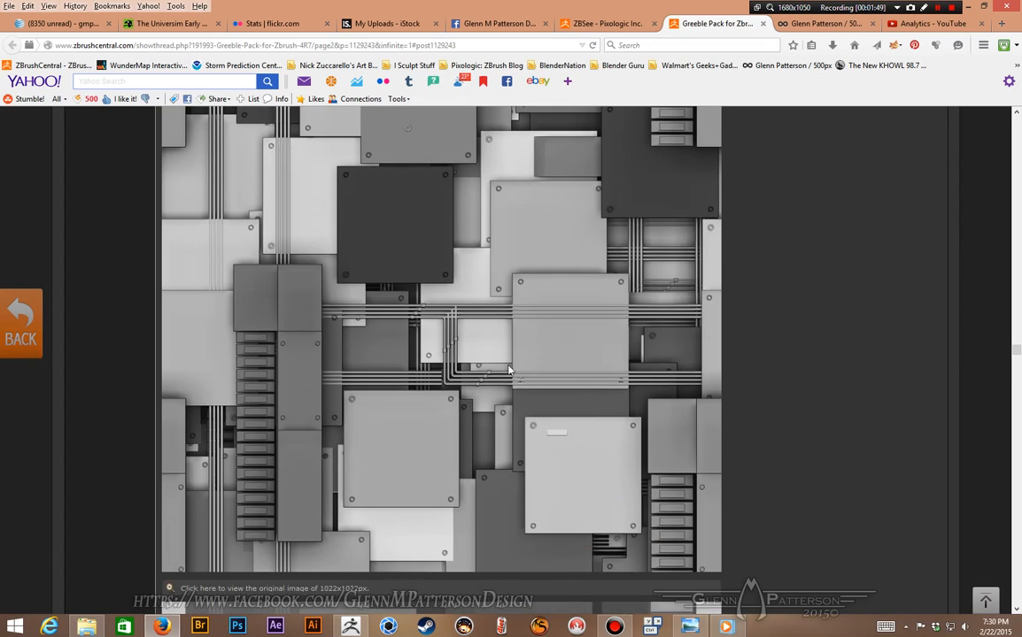
scroll(479, 275, down, 5)
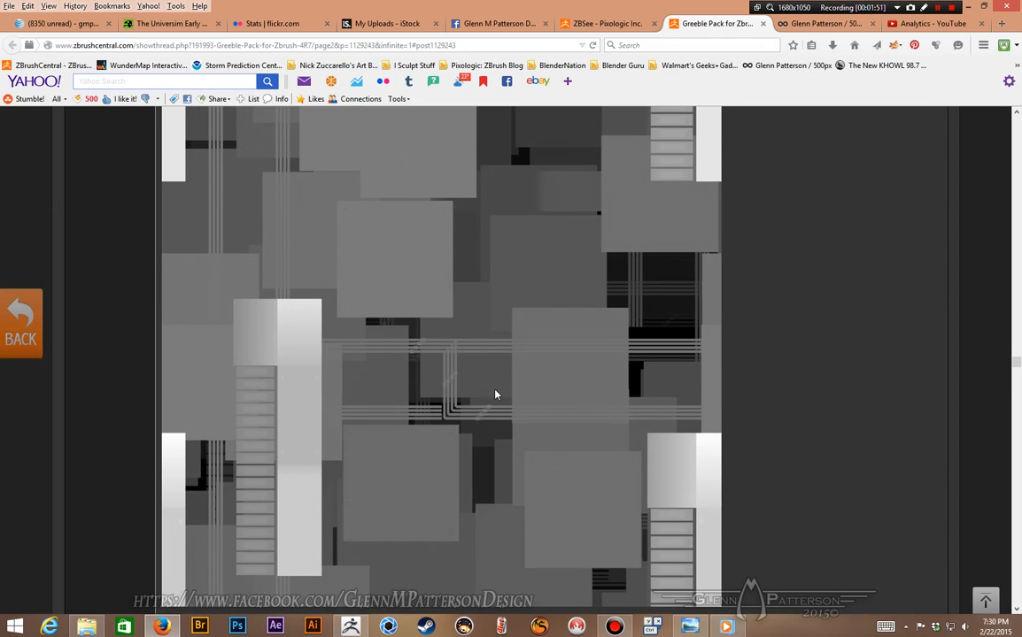
scroll(496, 407, down, 10)
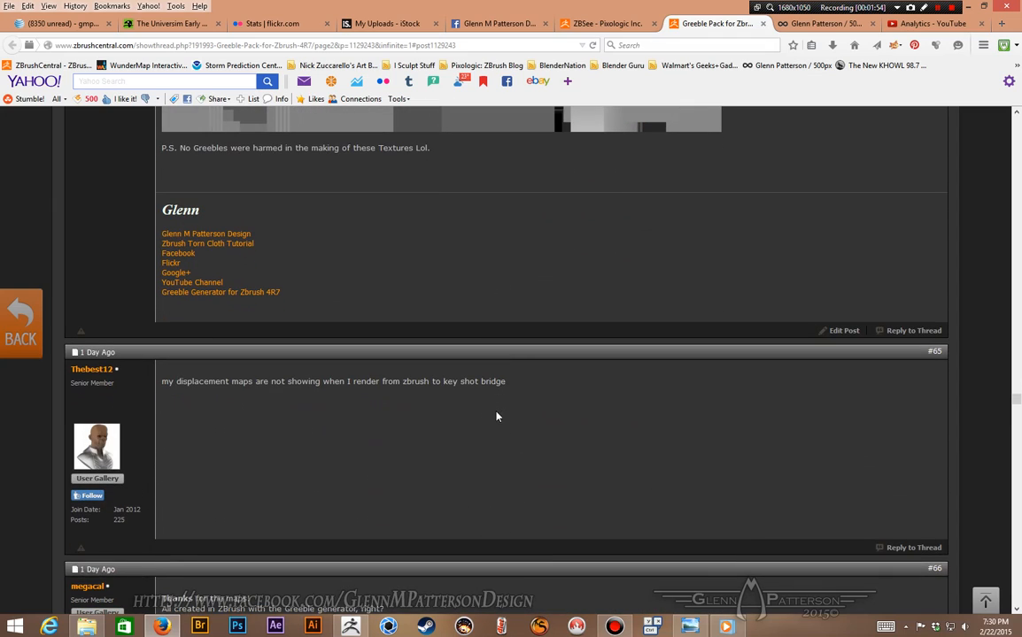
scroll(536, 447, up, 6)
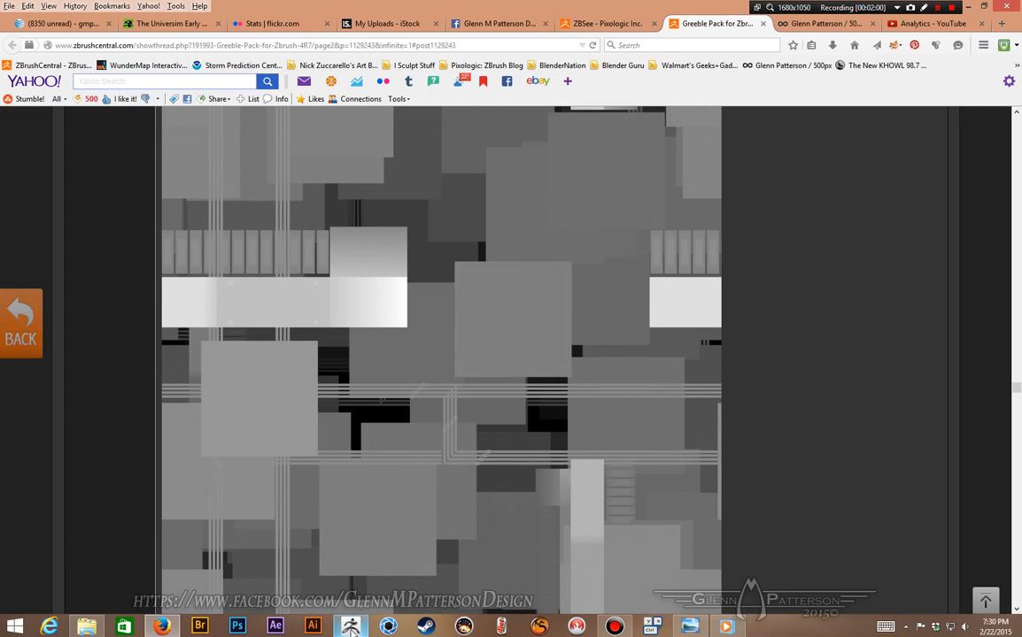
Step: Switch to ZBrush, place a PolyMesh3D star in the middle of the canvas and enter Edit mode
click(352, 627)
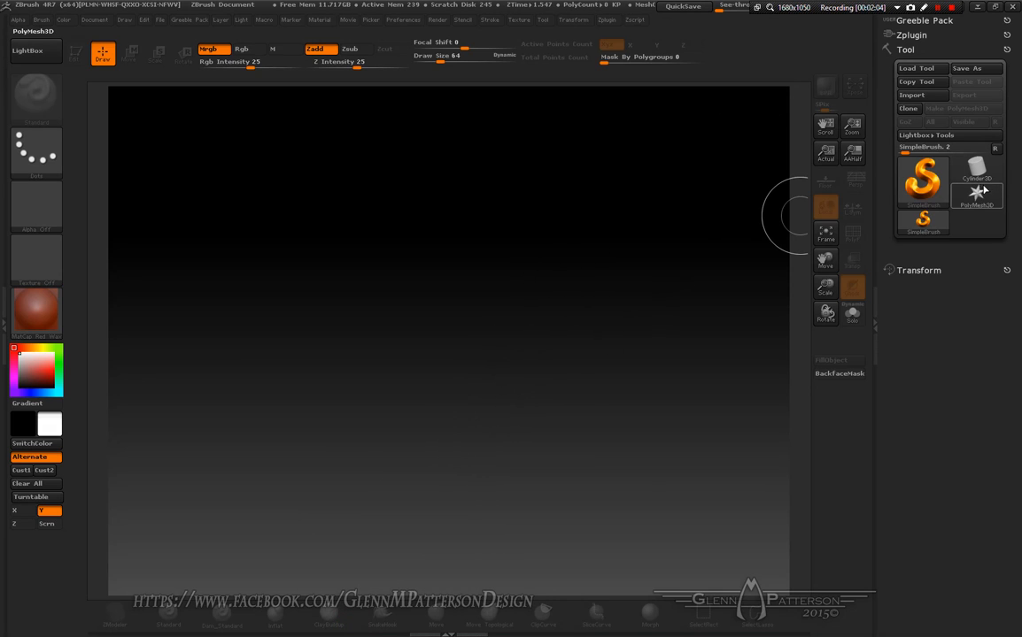
click(979, 197)
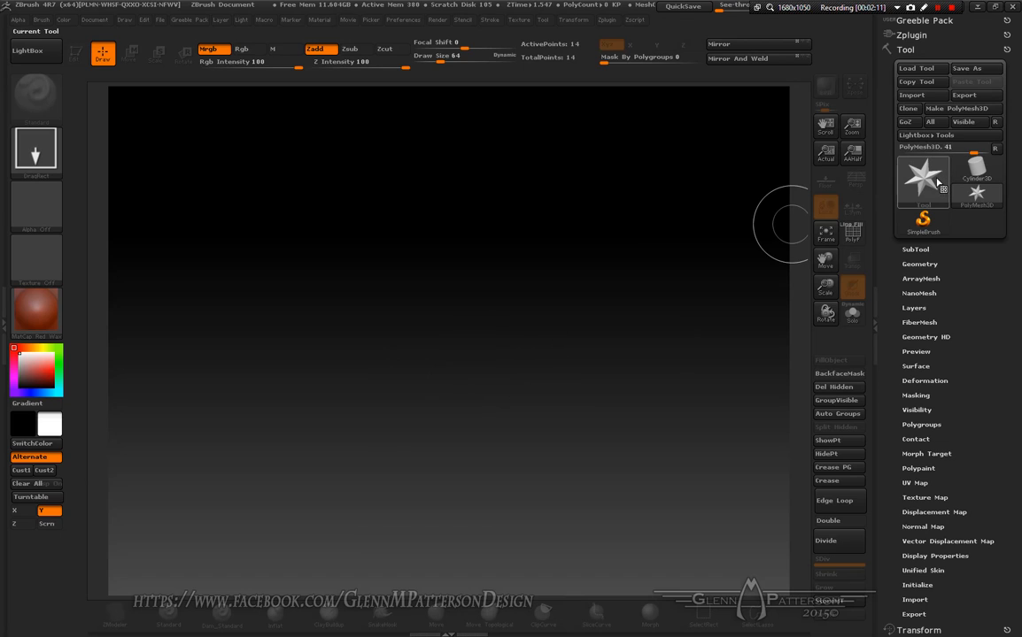
drag(433, 346, 425, 469)
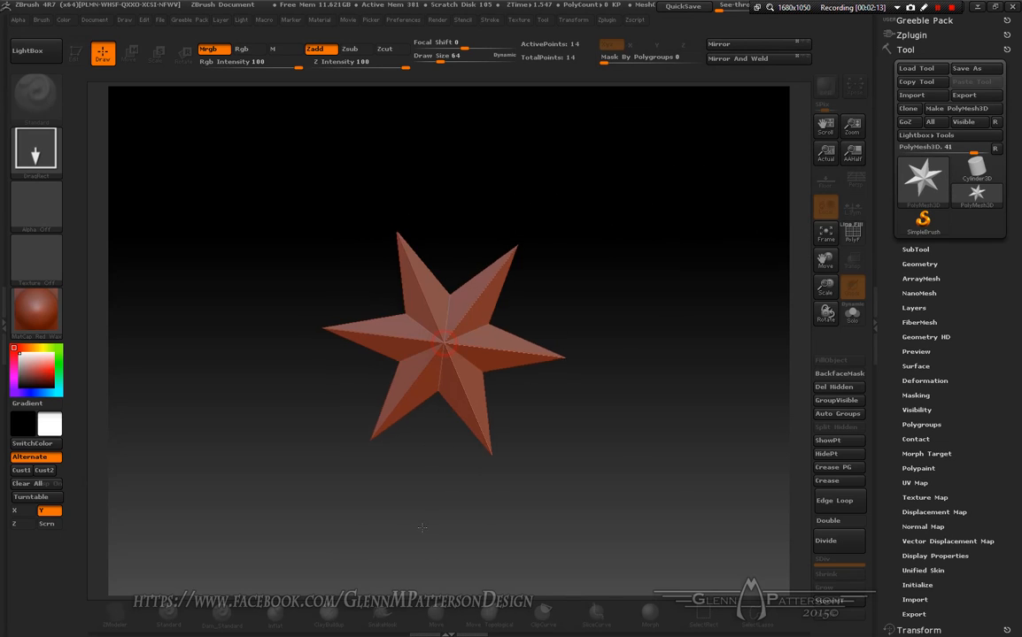
key(t)
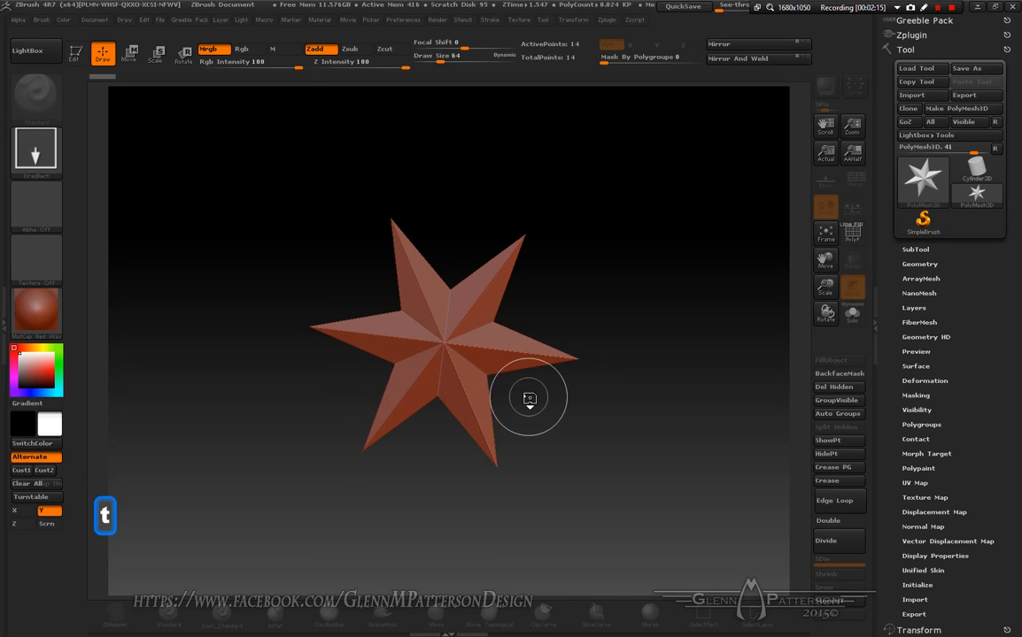
Step: Initialize the mesh as a QCube with X, Y and Z resolution set to 4
drag(993, 448, 986, 380)
click(916, 454)
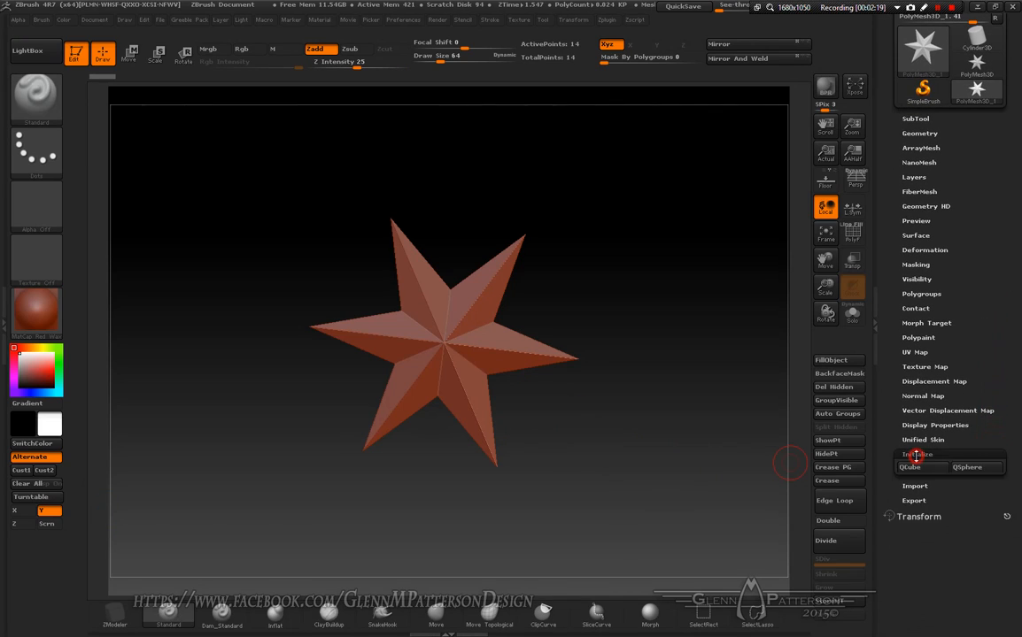
click(917, 497)
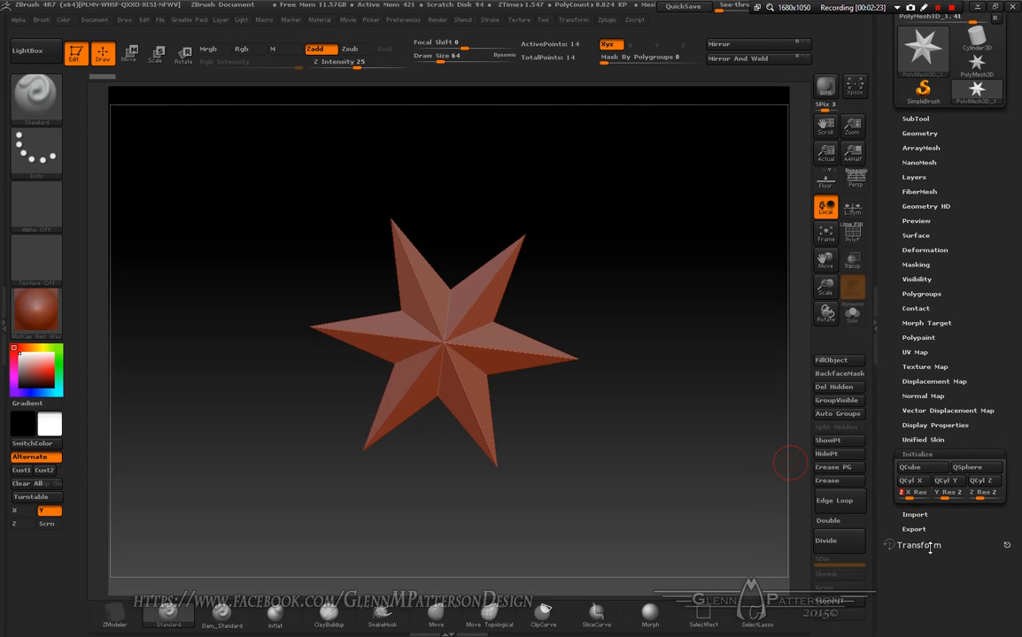
text(4)
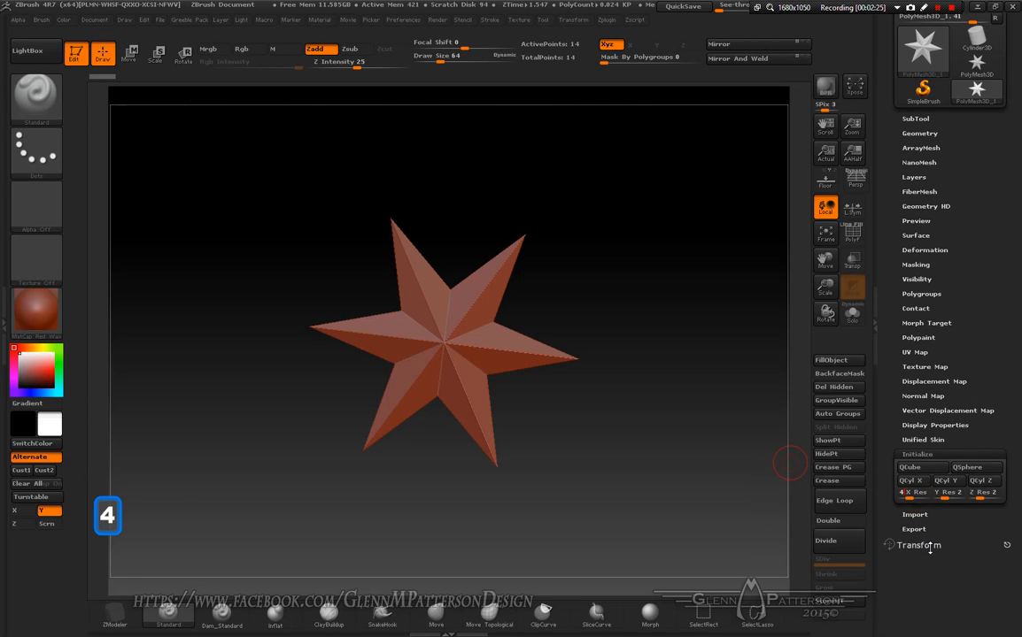
key(Tab)
text(4)
key(Tab)
text(4)
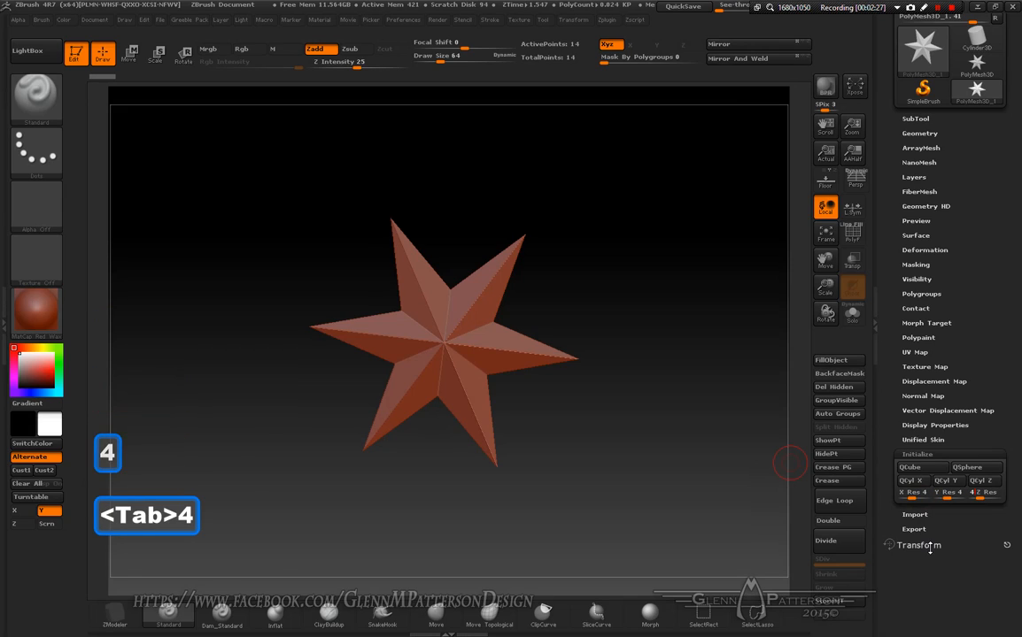
key(Return)
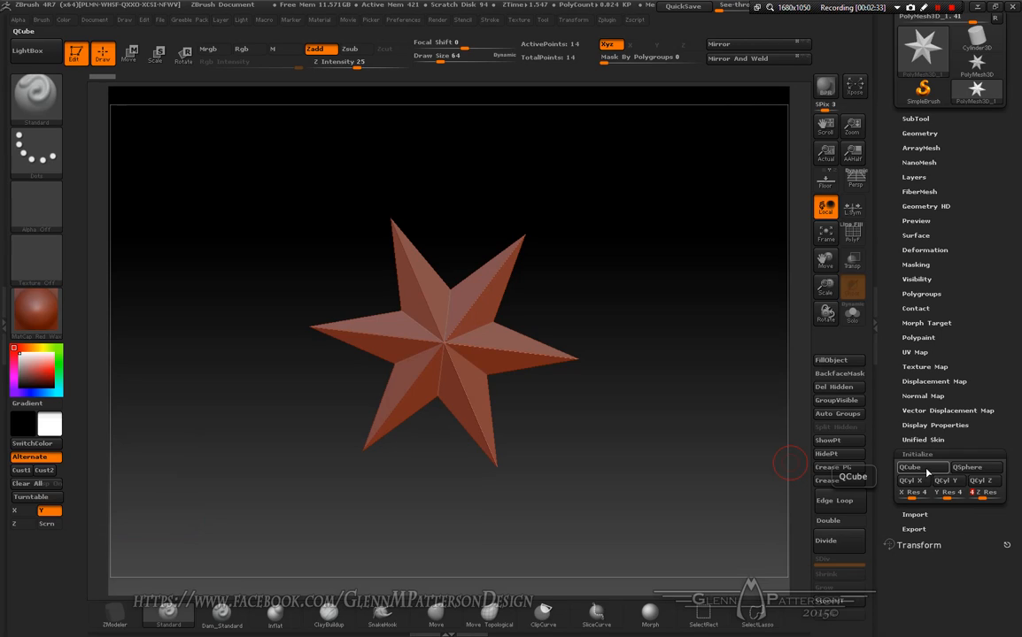
click(926, 474)
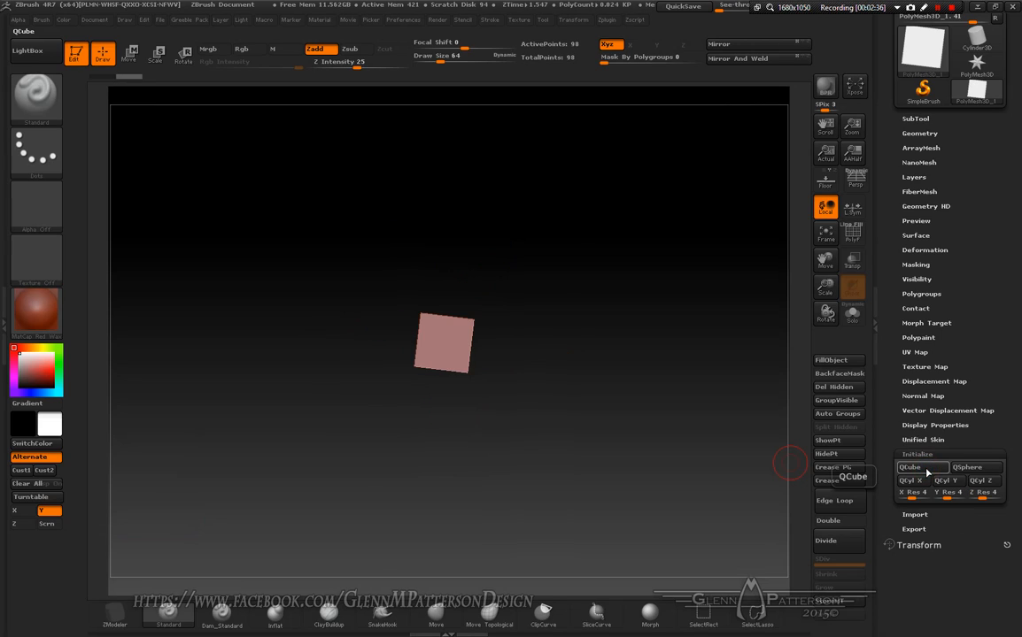
Step: Turn on the polyframe display and assign BasicMaterial to the cube
drag(555, 401, 550, 409)
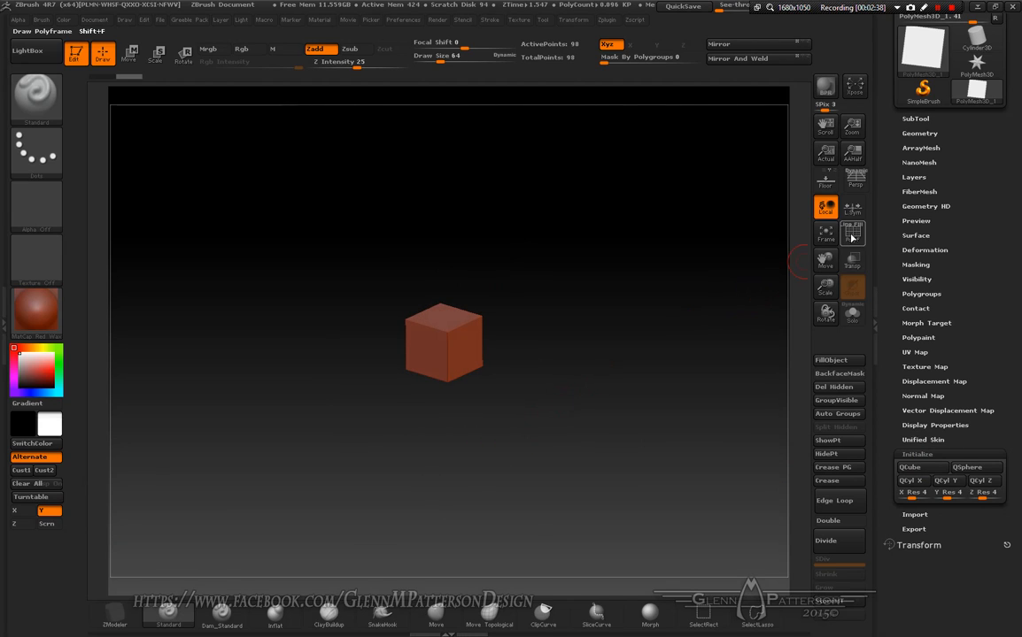
click(853, 235)
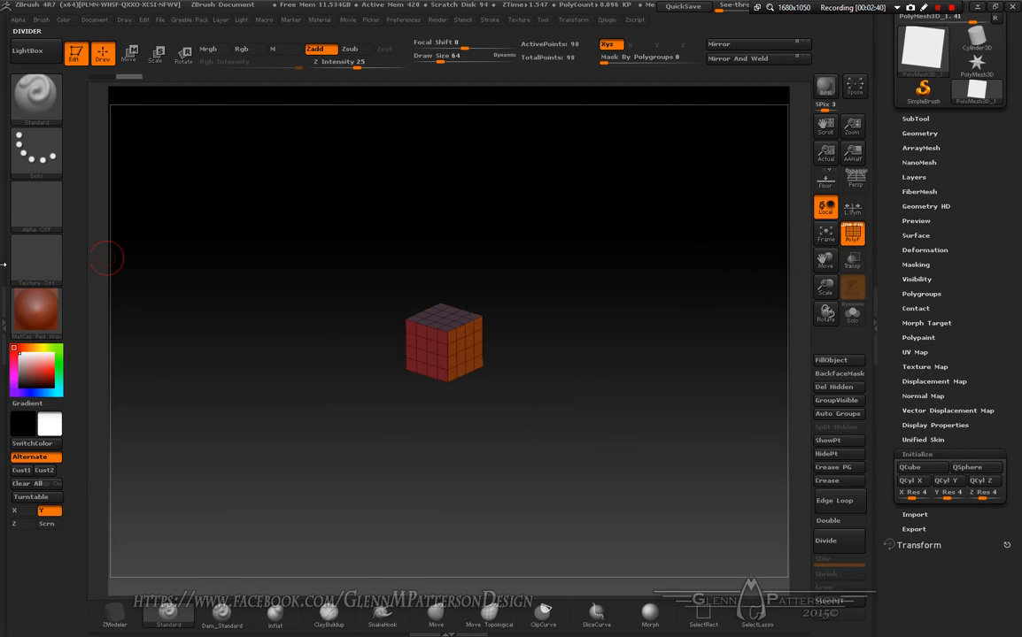
click(30, 325)
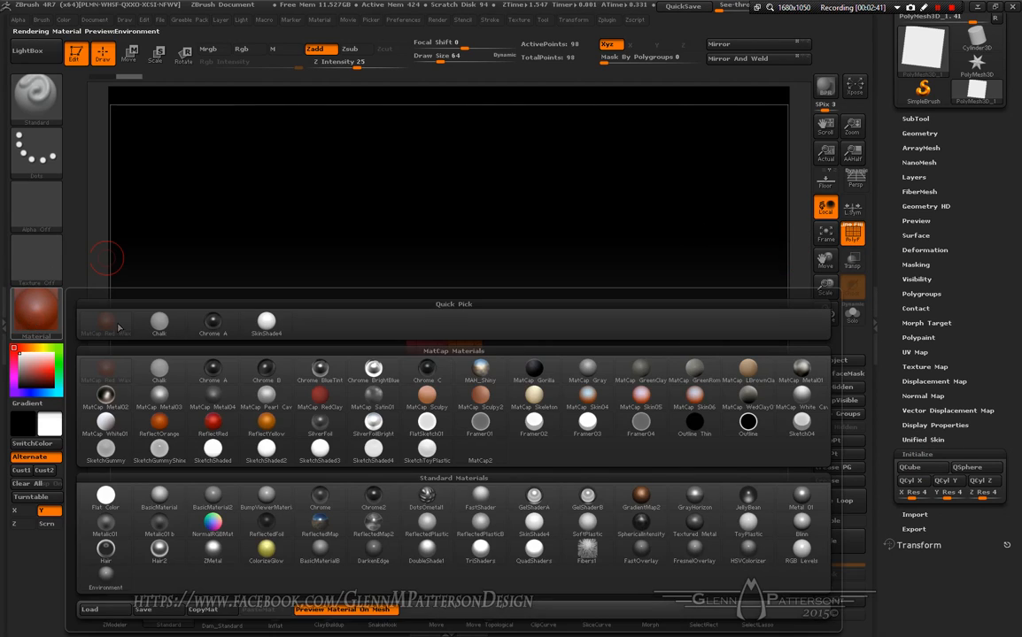
click(162, 496)
drag(825, 288, 826, 465)
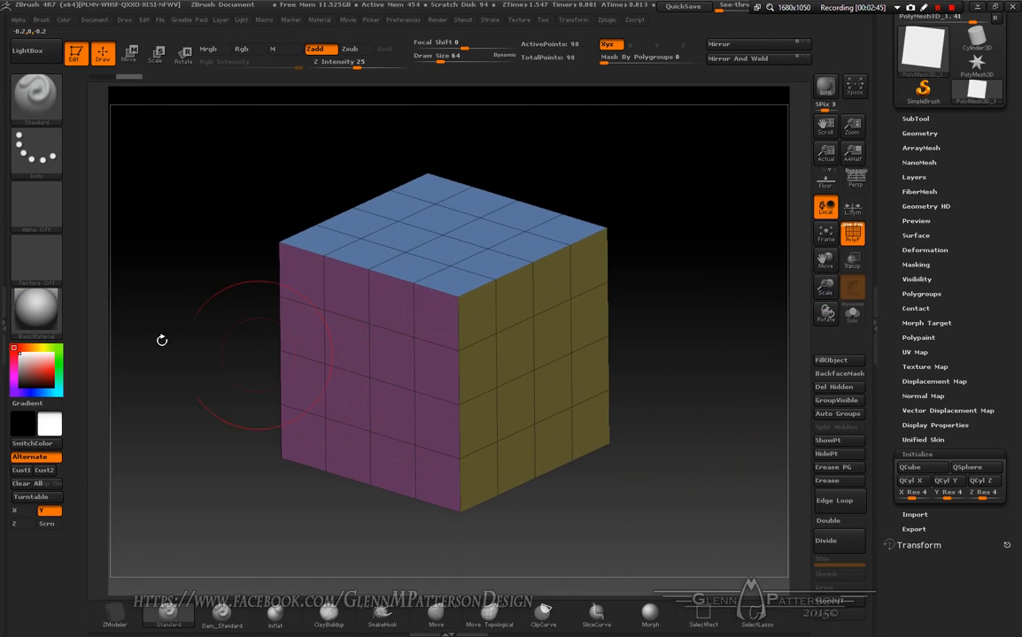
Step: With the ZModeler brush, QMesh the top face's four centre polygons down through the cube to cut a square hole
drag(677, 394, 693, 428)
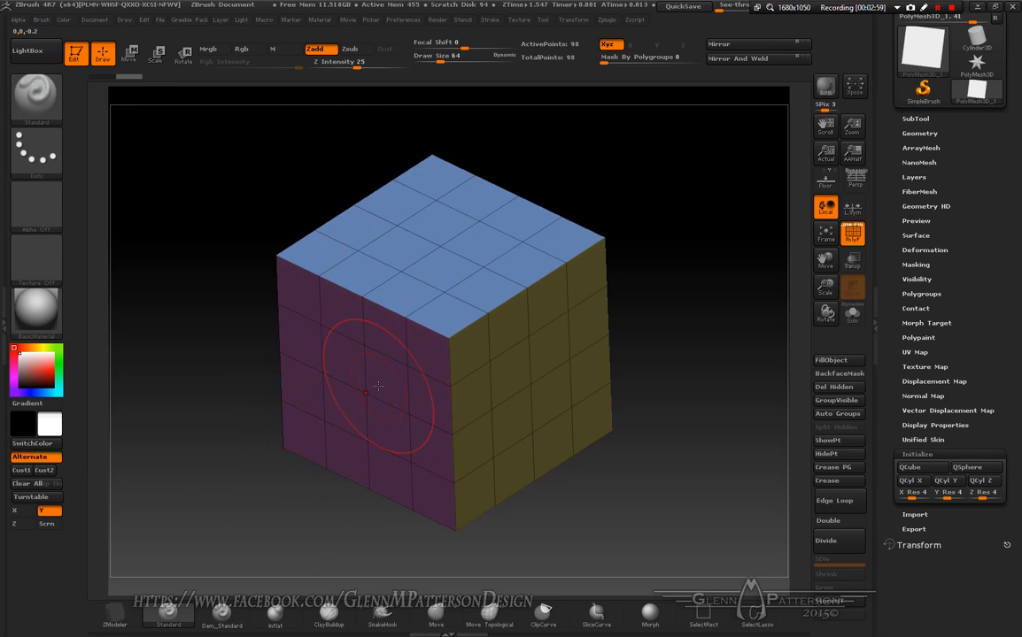
key(z)
key(b)
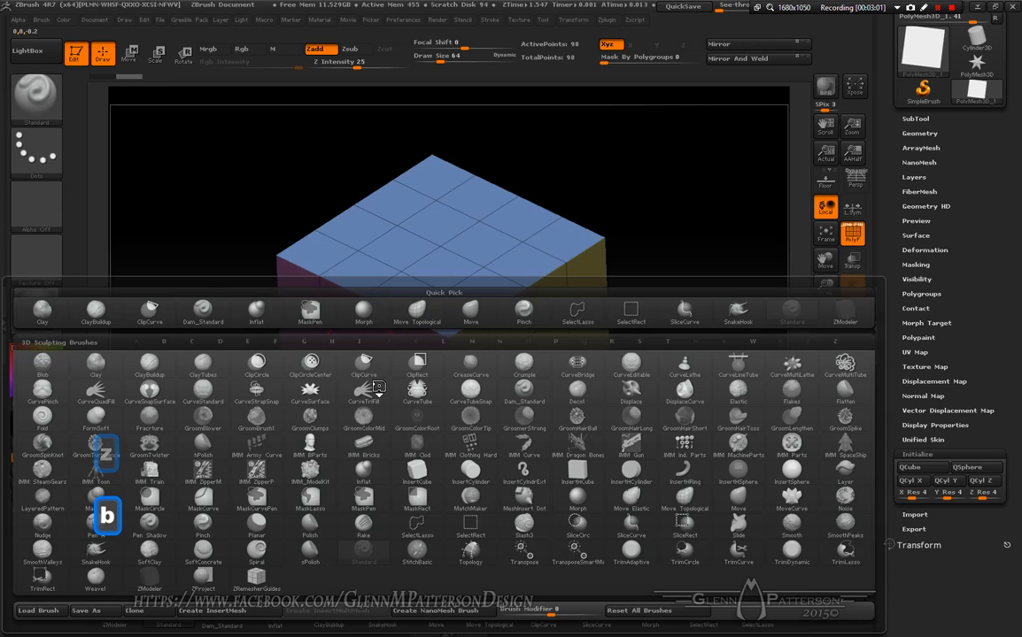
key(m)
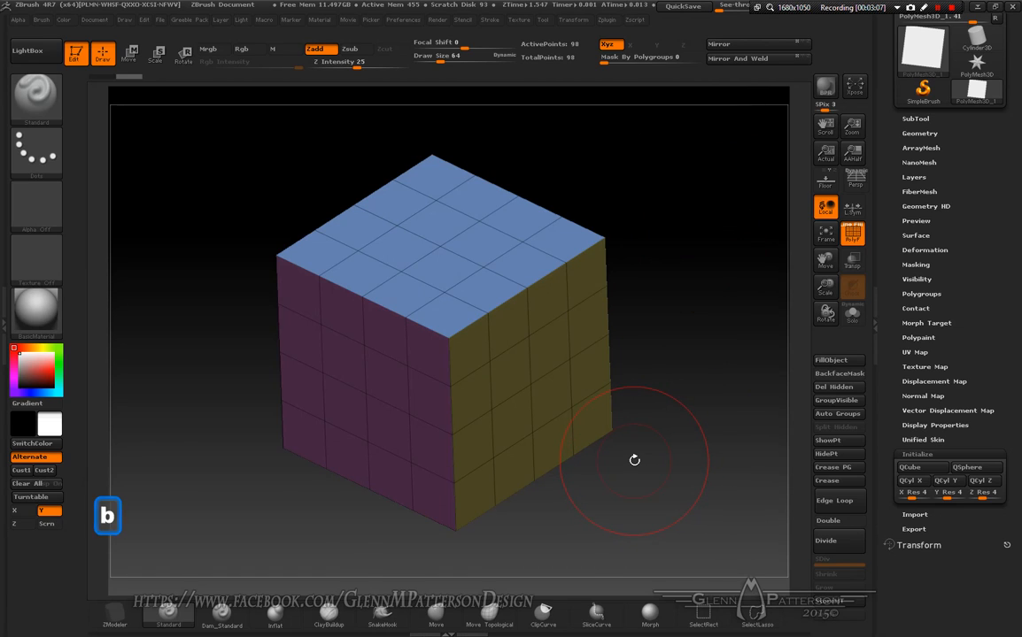
key(b)
key(z)
key(m)
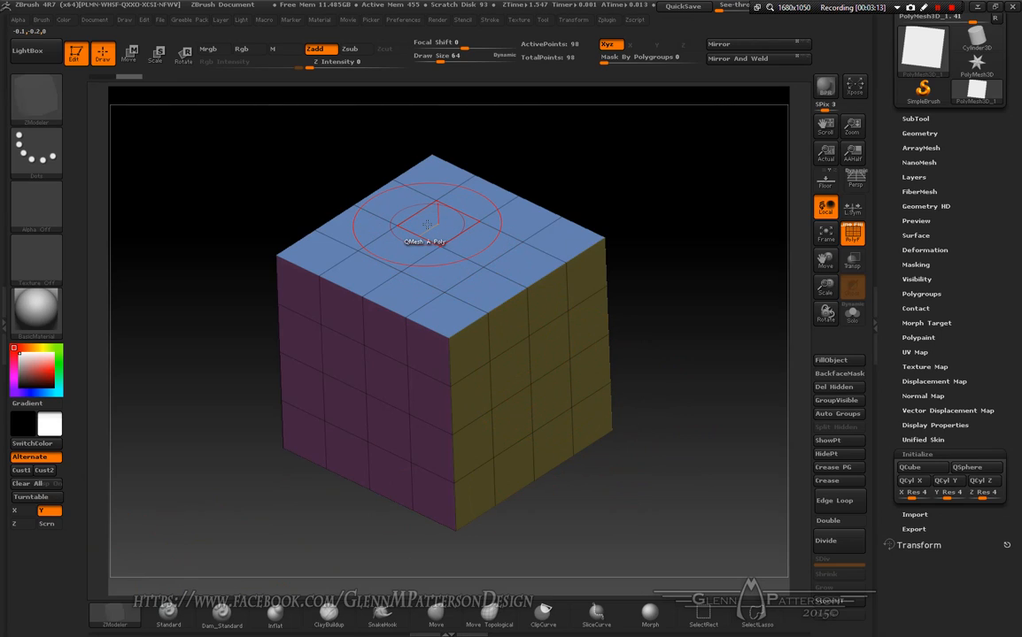
mouse_move(428, 225)
alt+mouse_down()
mouse_move(444, 278)
mouse_move(414, 269)
mouse_move(402, 251)
alt+mouse_up()
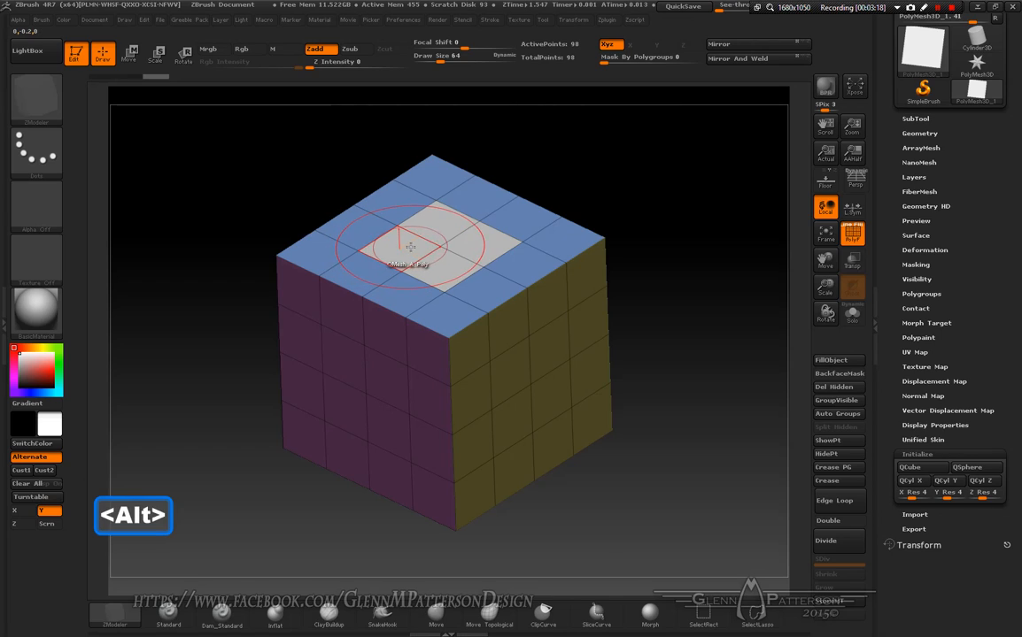
drag(439, 224, 441, 501)
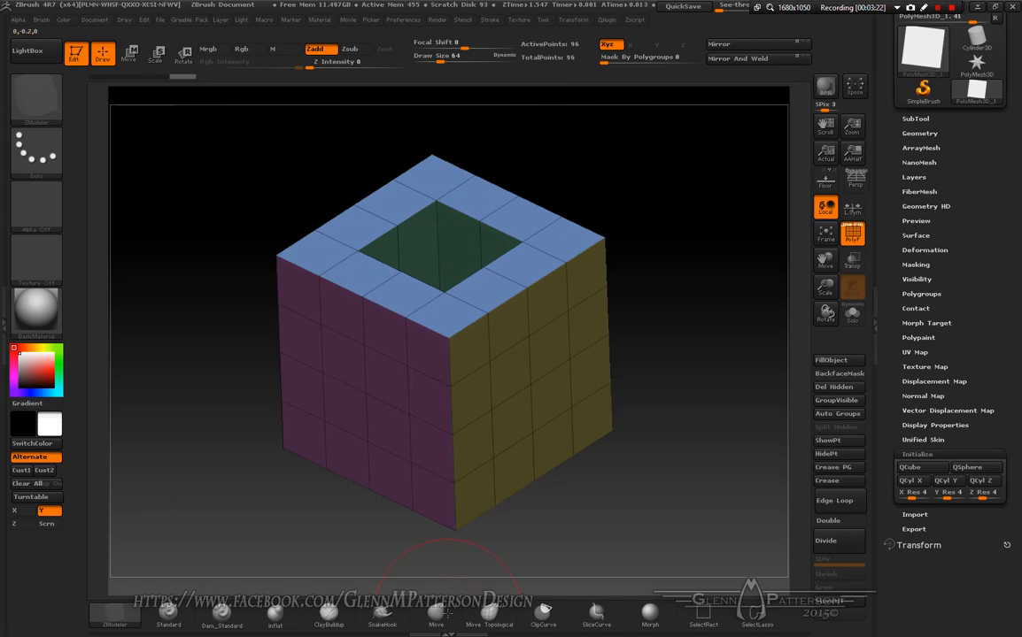
Step: Set the ZModeler edge action to Insert Multiple EdgeLoops with a Specified Resolution of 3 for the hole's inner edge
drag(728, 410, 704, 417)
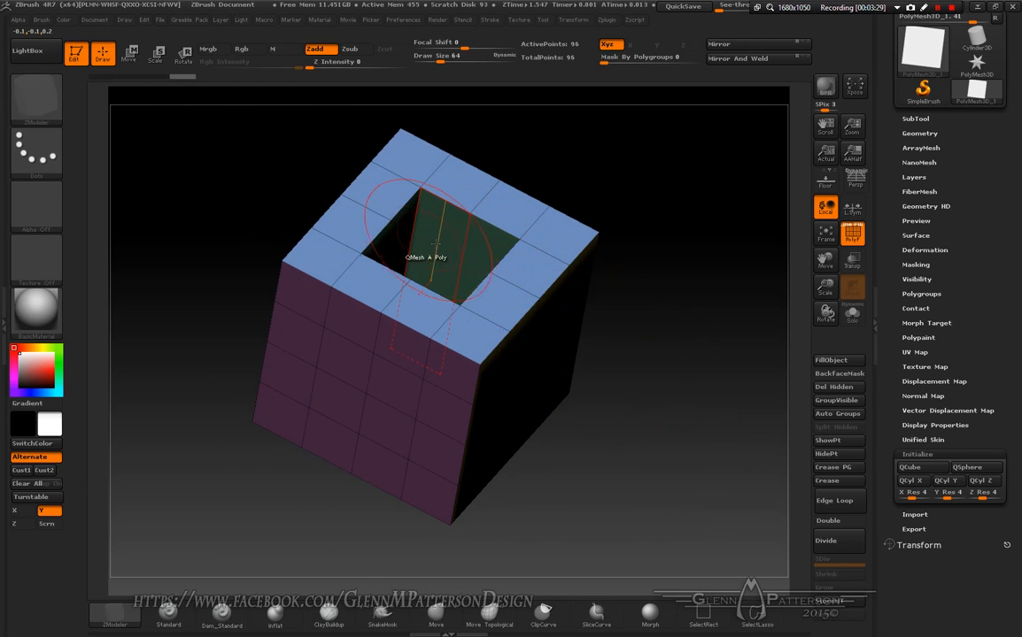
drag(654, 411, 680, 369)
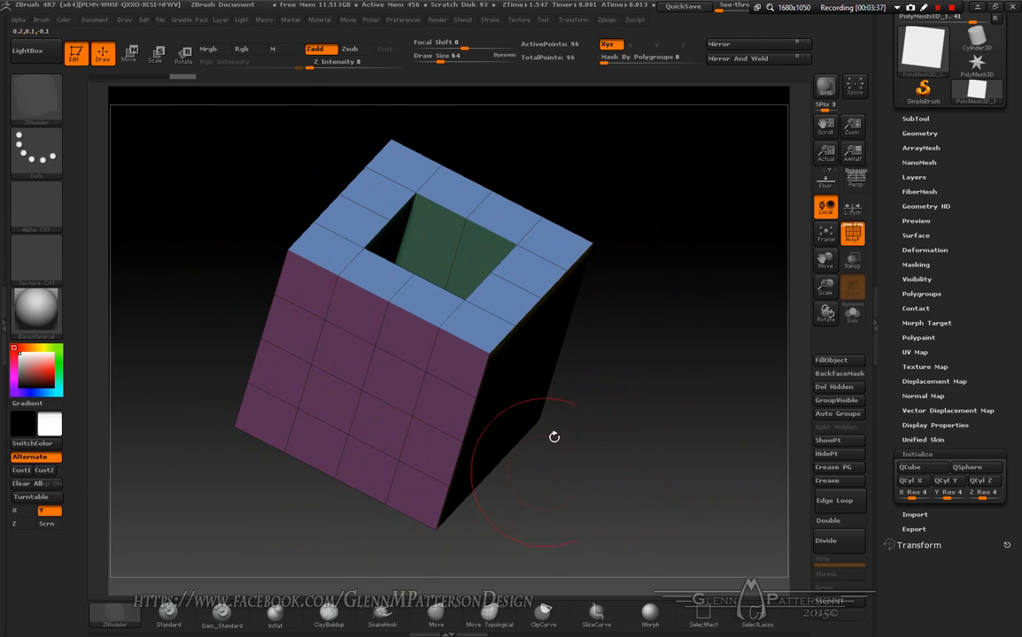
mouse_move(639, 478)
mouse_down()
mouse_move(745, 445)
mouse_move(673, 452)
mouse_up()
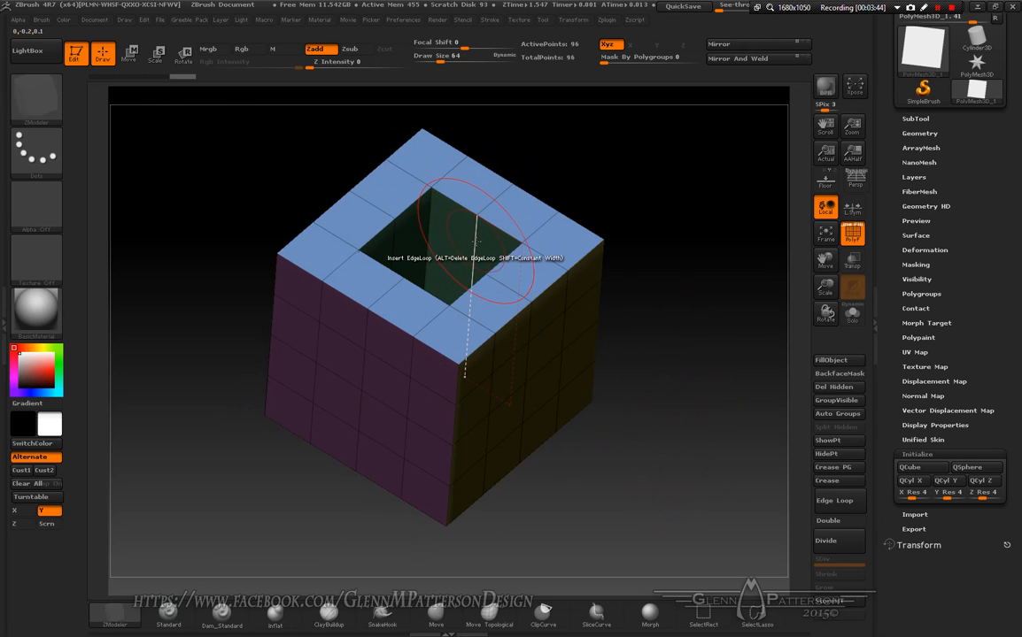
key(space)
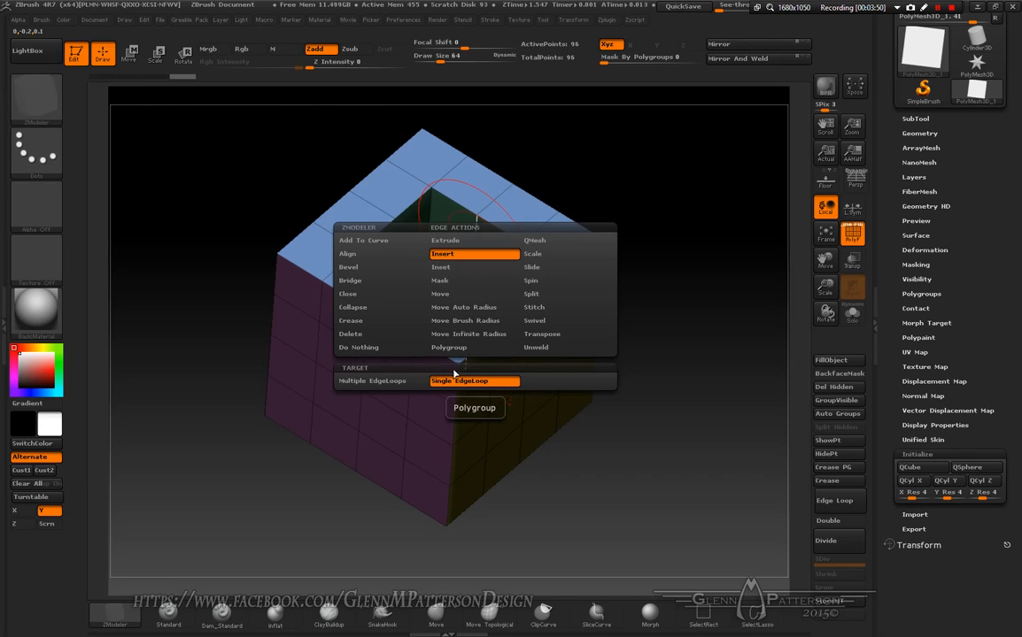
click(397, 386)
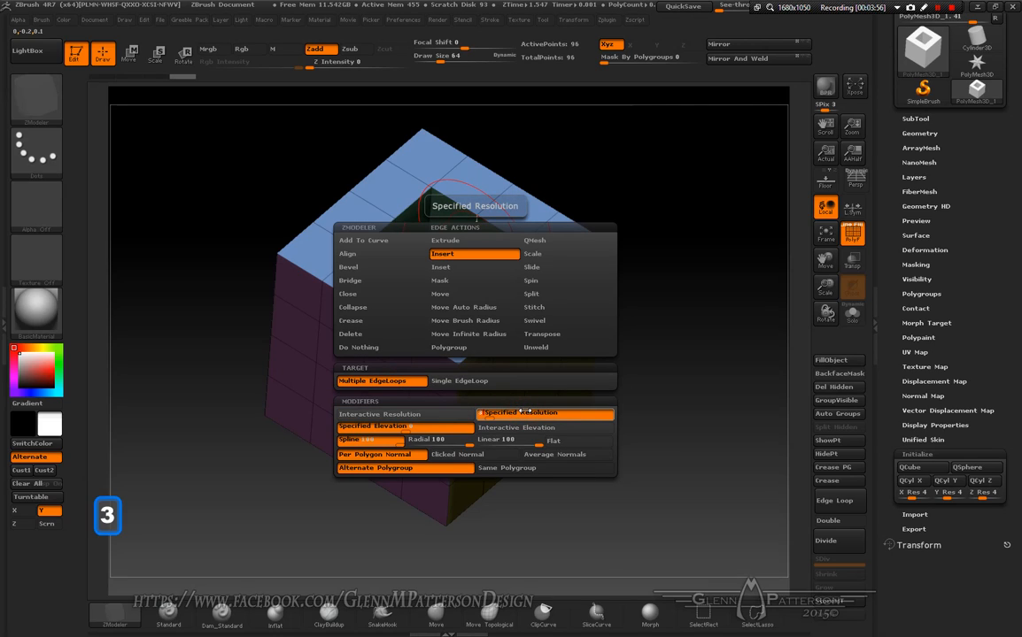
key(Return)
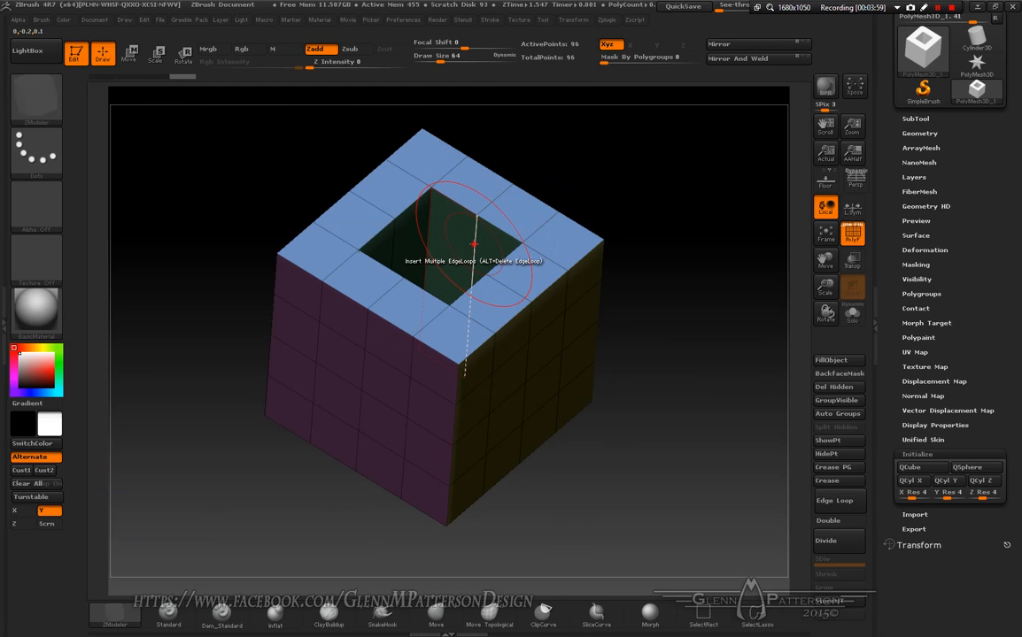
Step: Activate radial symmetry around the Y axis with a RadialCount of 4
mouse_move(645, 233)
mouse_down()
mouse_move(665, 258)
mouse_move(675, 248)
mouse_move(662, 296)
mouse_move(633, 297)
mouse_move(624, 266)
mouse_move(648, 219)
mouse_move(639, 216)
mouse_up()
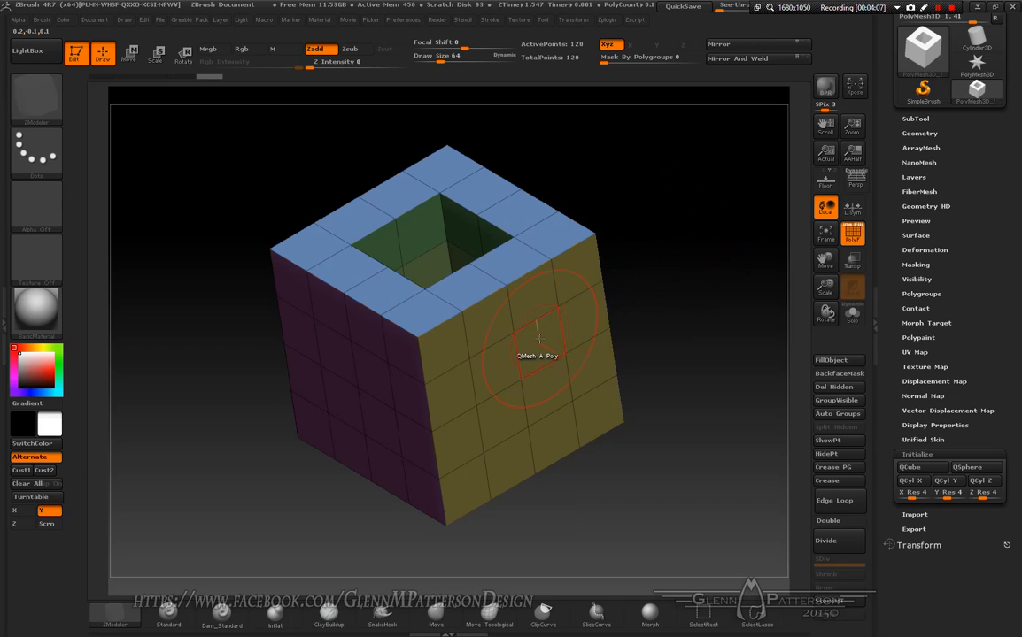
click(572, 20)
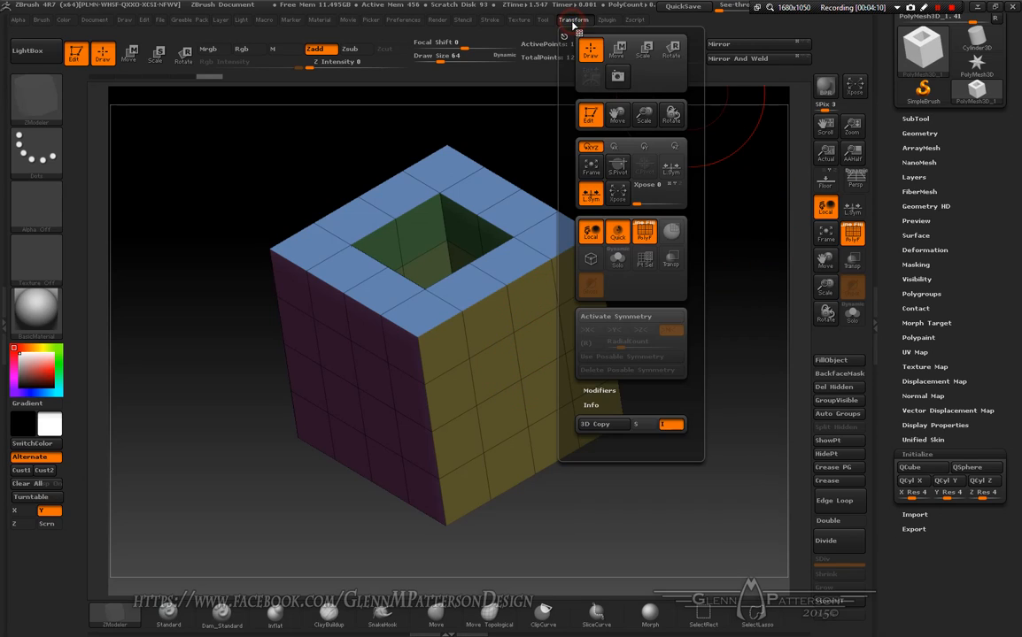
click(612, 317)
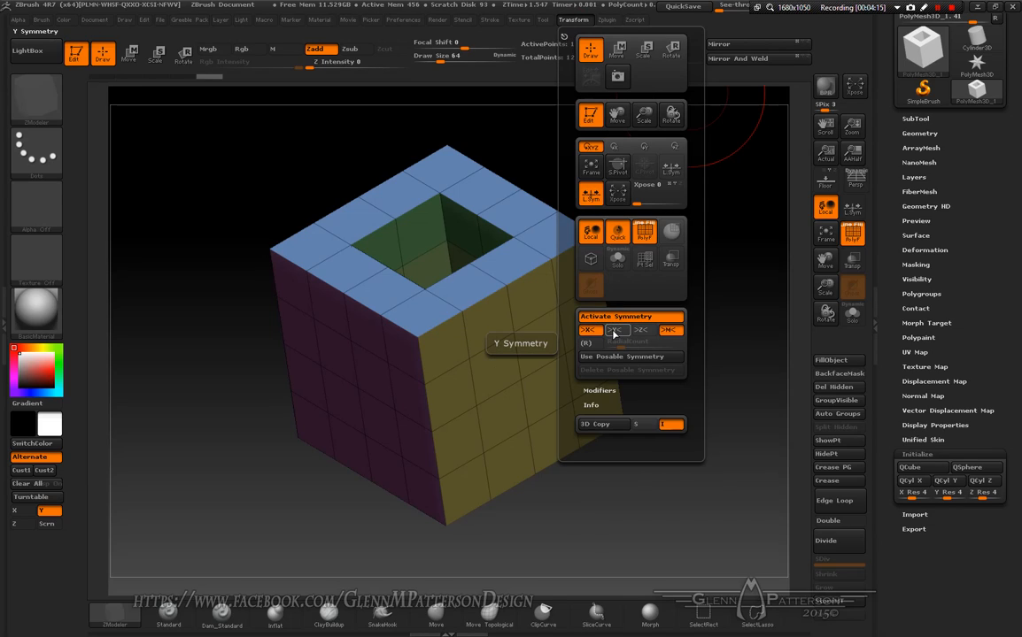
click(585, 343)
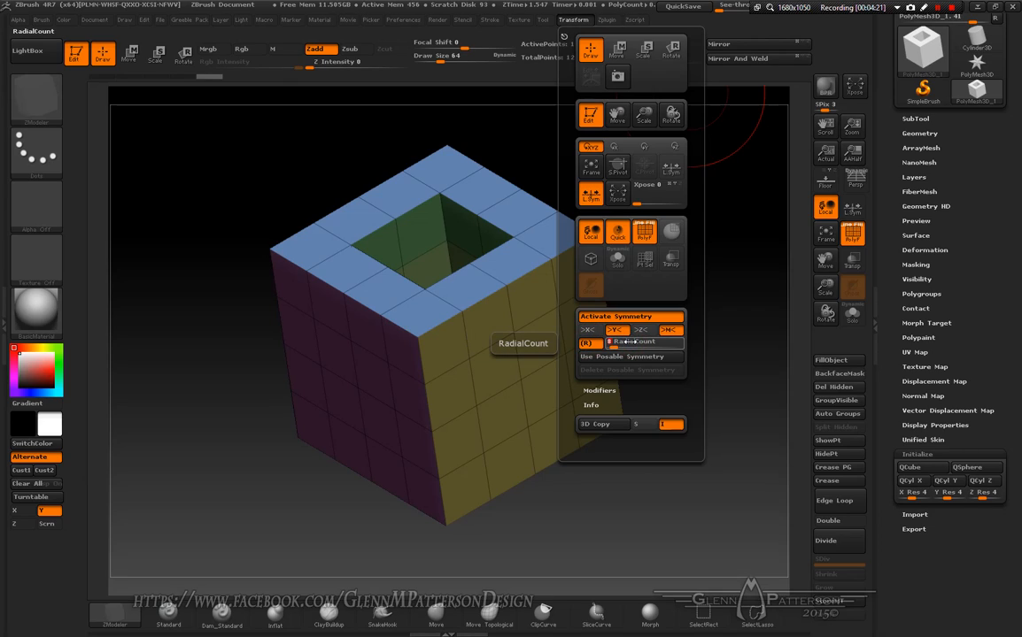
text(4)
key(Return)
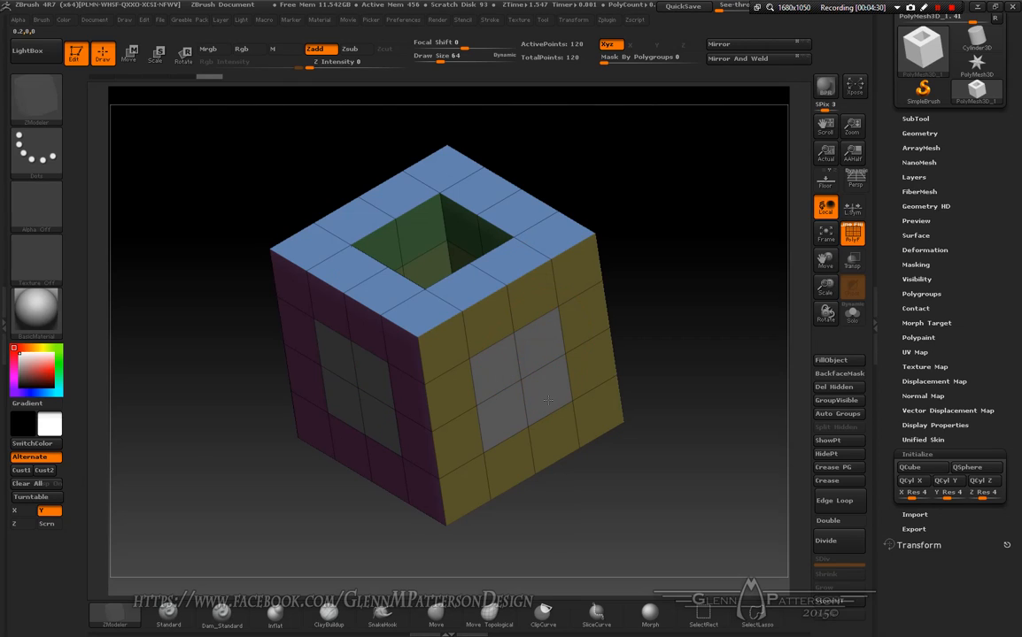
Step: QMesh the four centre polygons of the cube's side faces inward to cut square openings through all four sides
key(alt)
alt+drag(547, 394, 494, 363)
mouse_move(684, 442)
mouse_down()
mouse_move(678, 496)
mouse_move(681, 380)
mouse_move(692, 431)
mouse_up()
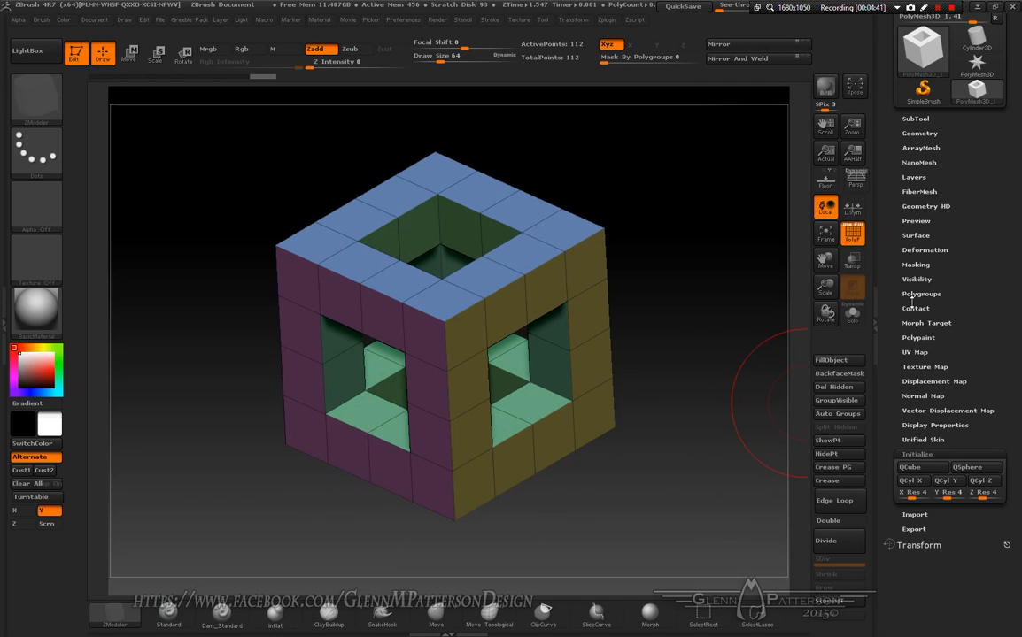
Step: Apply a negative Inflate deformation to shrink the hollowed cube into a thin frame
click(926, 250)
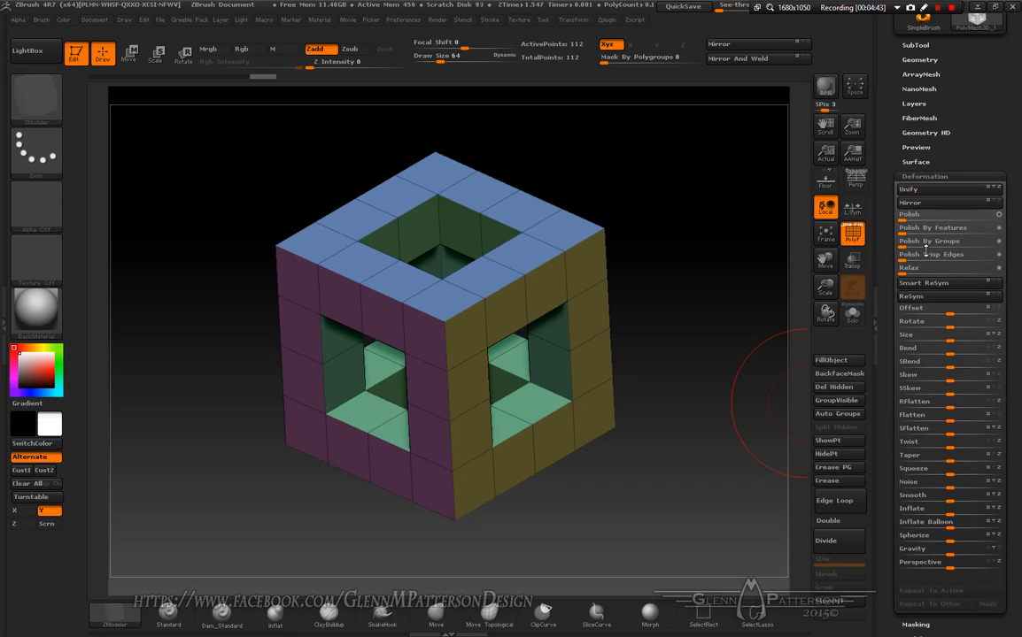
drag(1016, 455, 1015, 373)
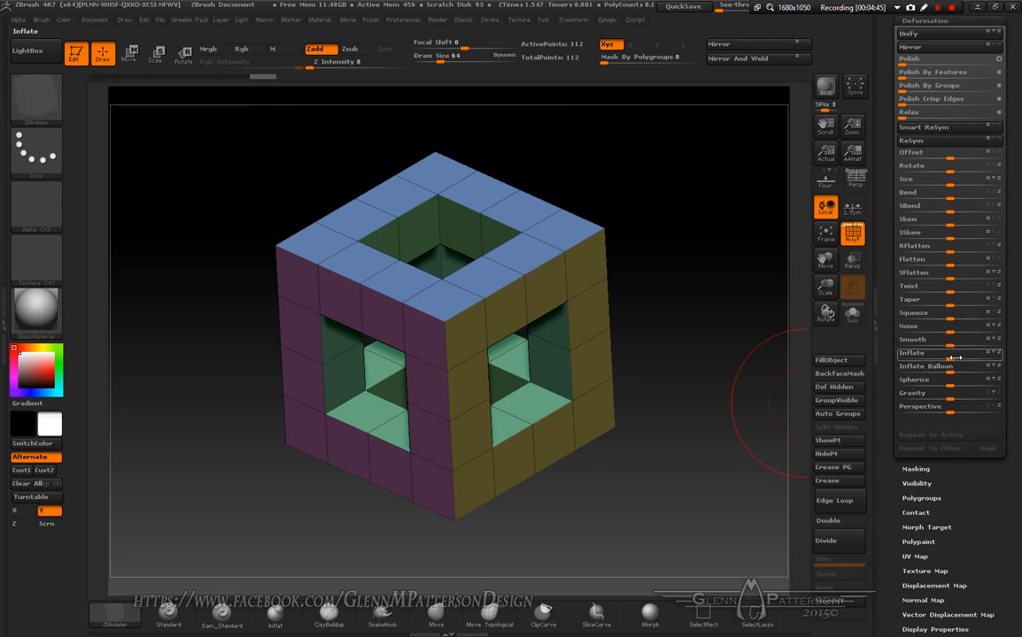
drag(948, 360, 927, 358)
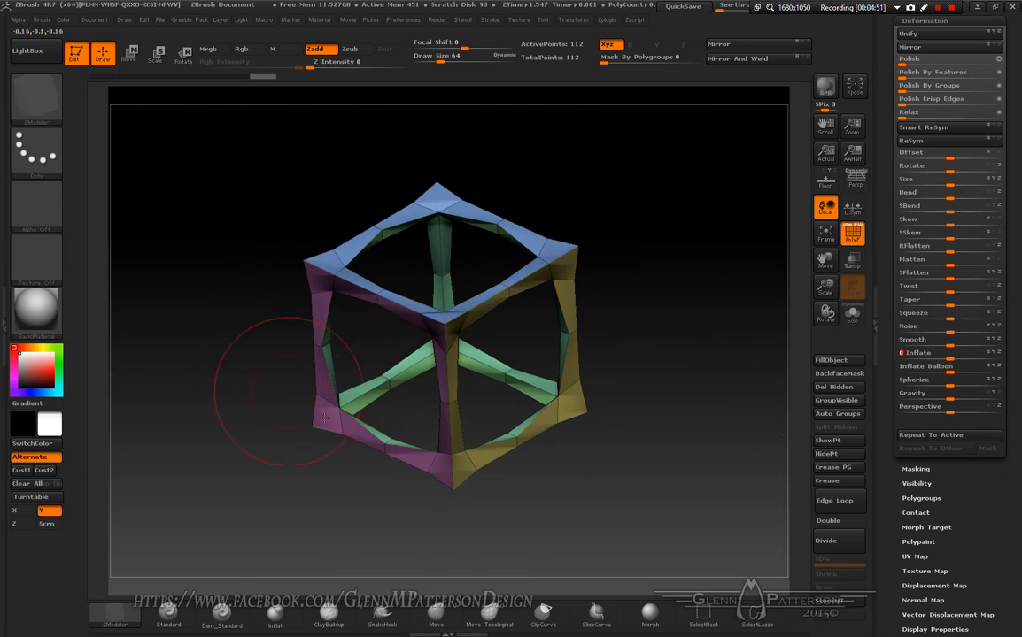
Step: Set the Specified Resolution of the ZModeler edge Insert action to 1
drag(826, 289, 827, 372)
drag(618, 359, 531, 320)
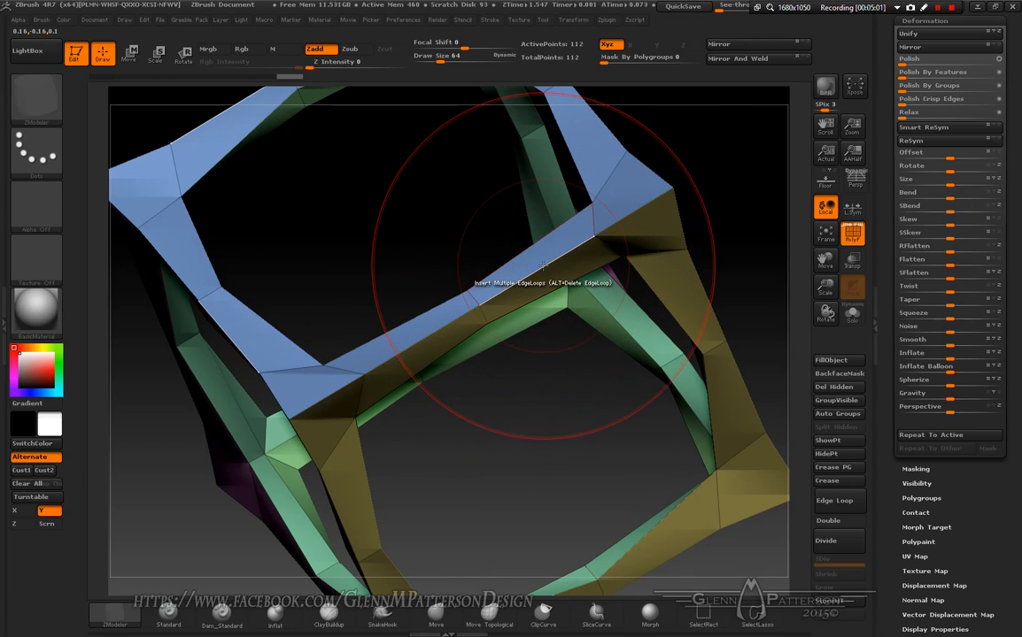
key(space)
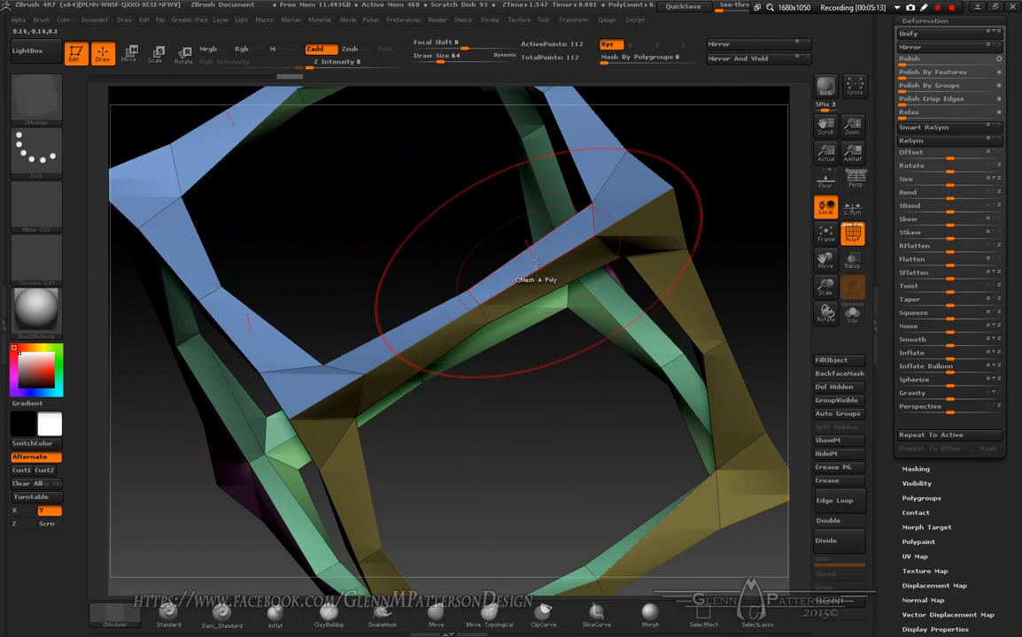
key(space)
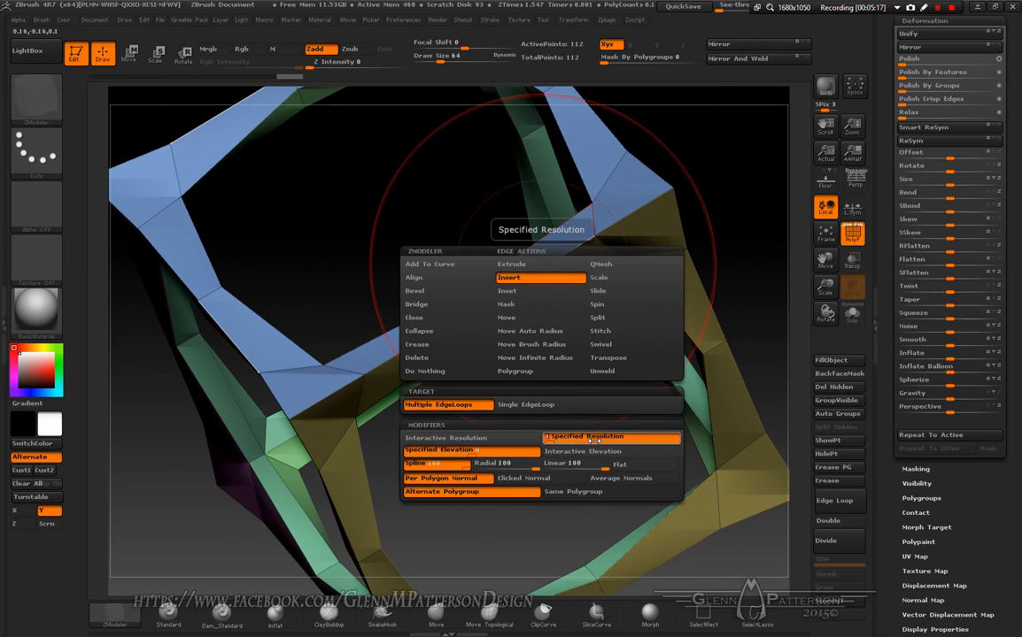
text(1)
key(Return)
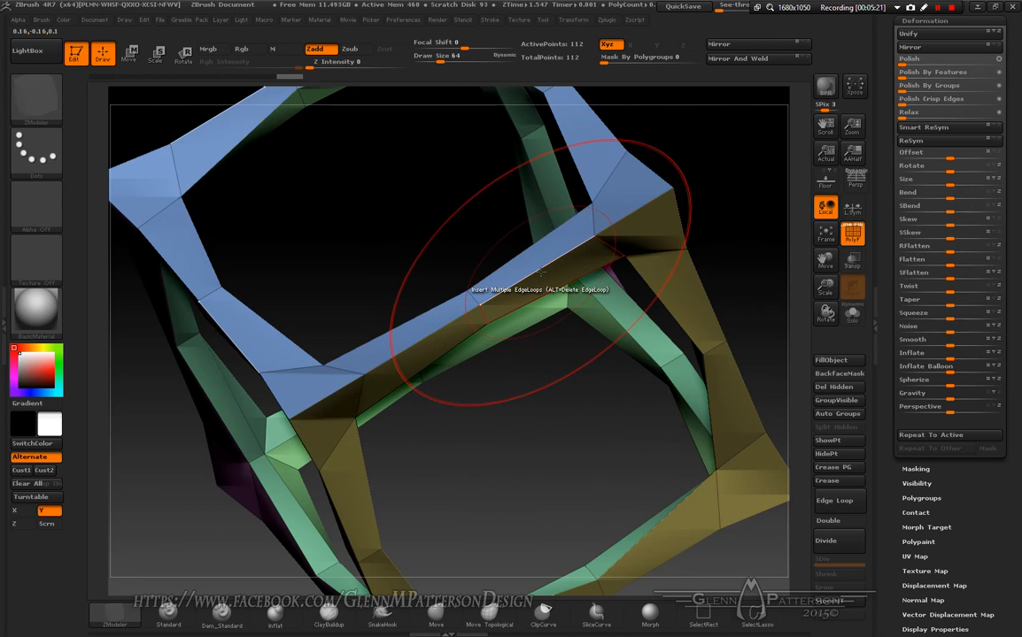
Step: Insert single edge loops across the segments of the frame's upper, vertical and lower bars
drag(542, 272, 412, 342)
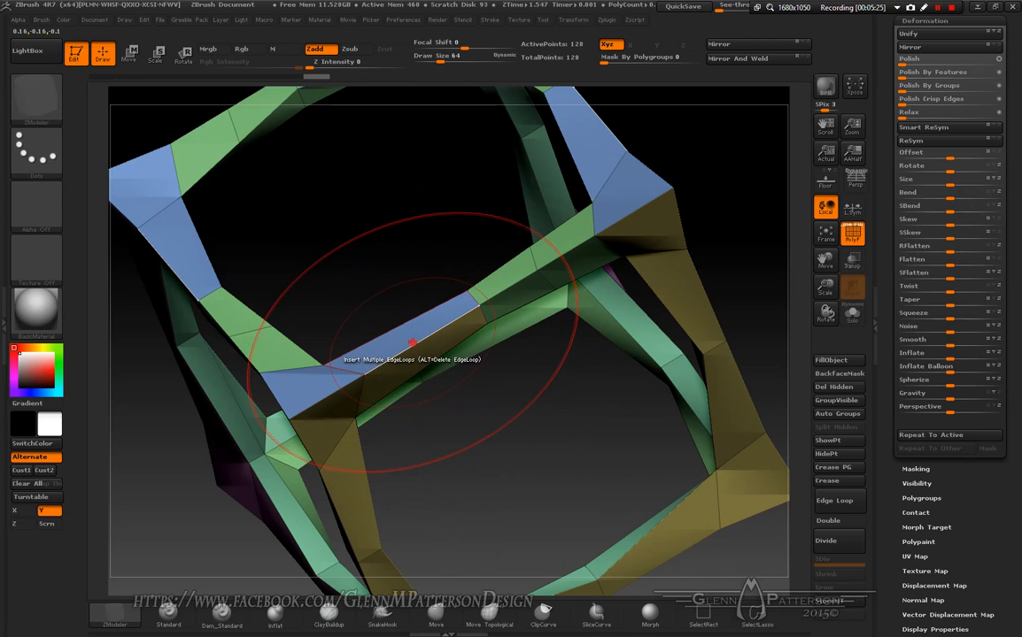
click(413, 342)
click(700, 281)
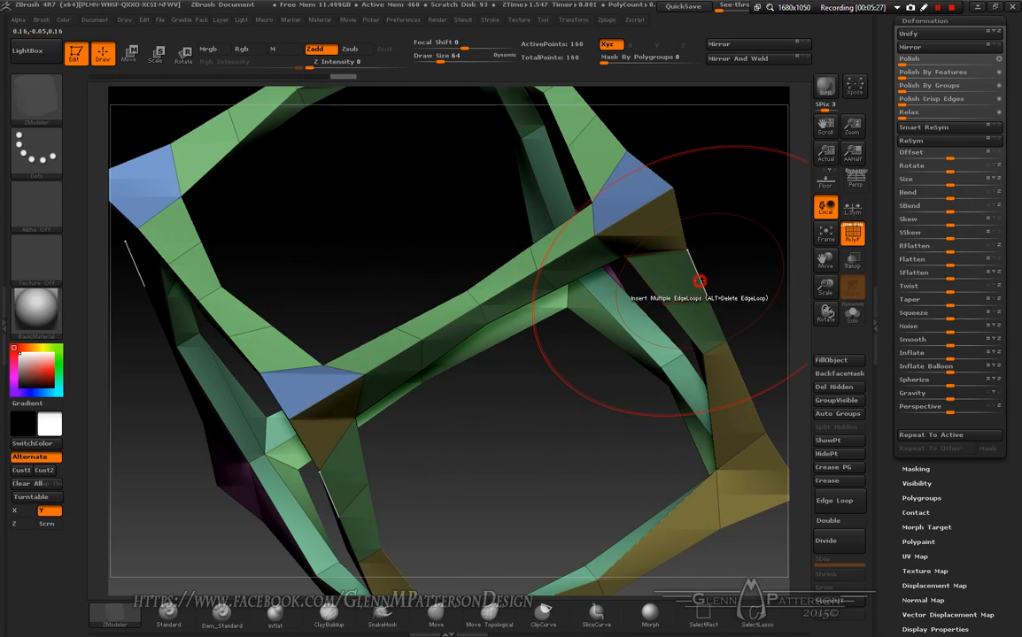
click(743, 376)
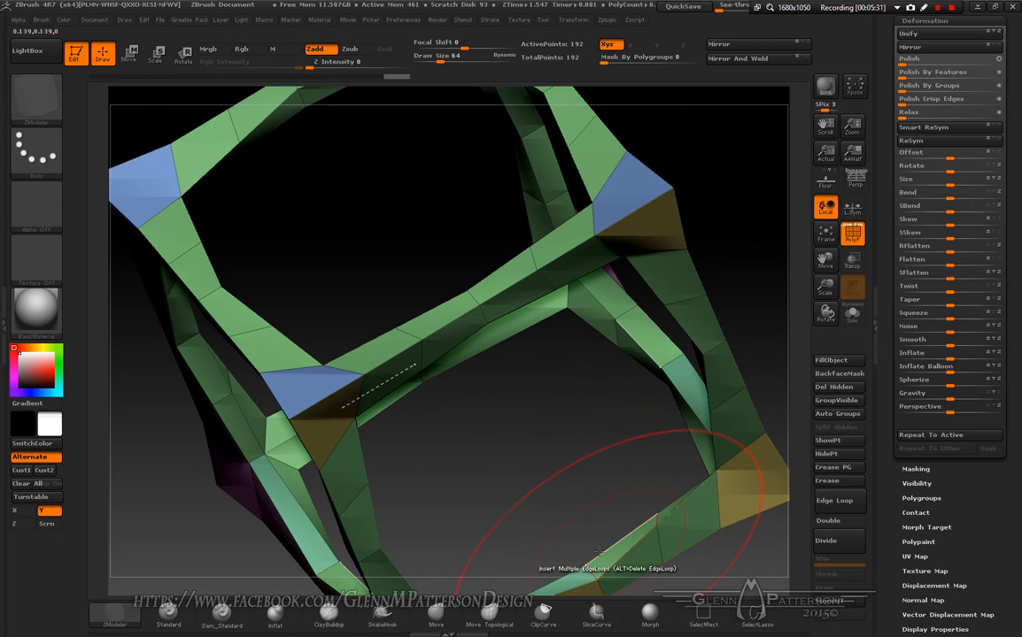
drag(819, 260, 841, 113)
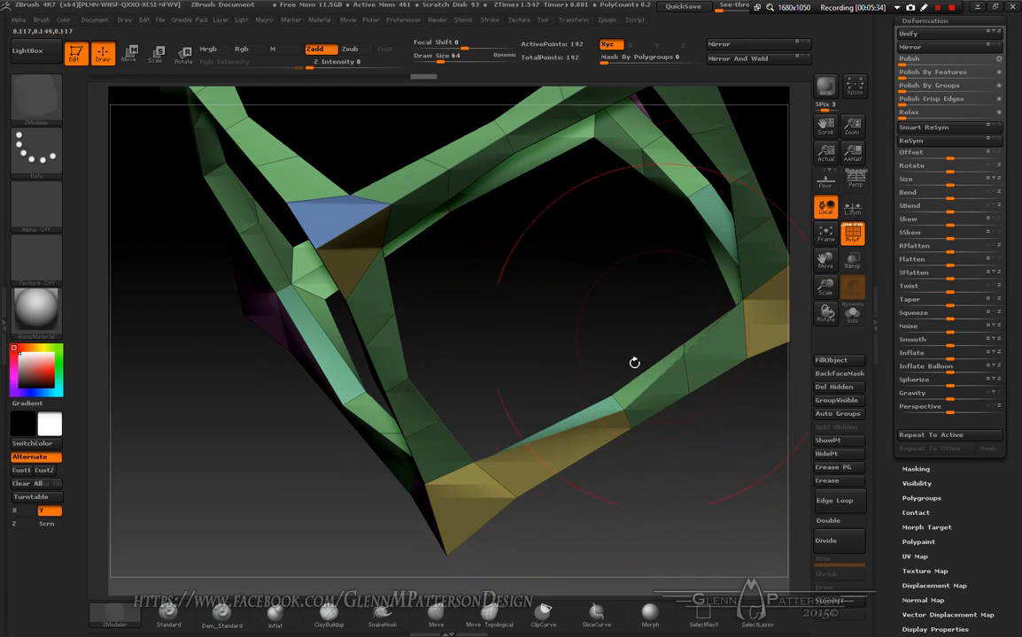
click(559, 433)
drag(578, 269, 877, 169)
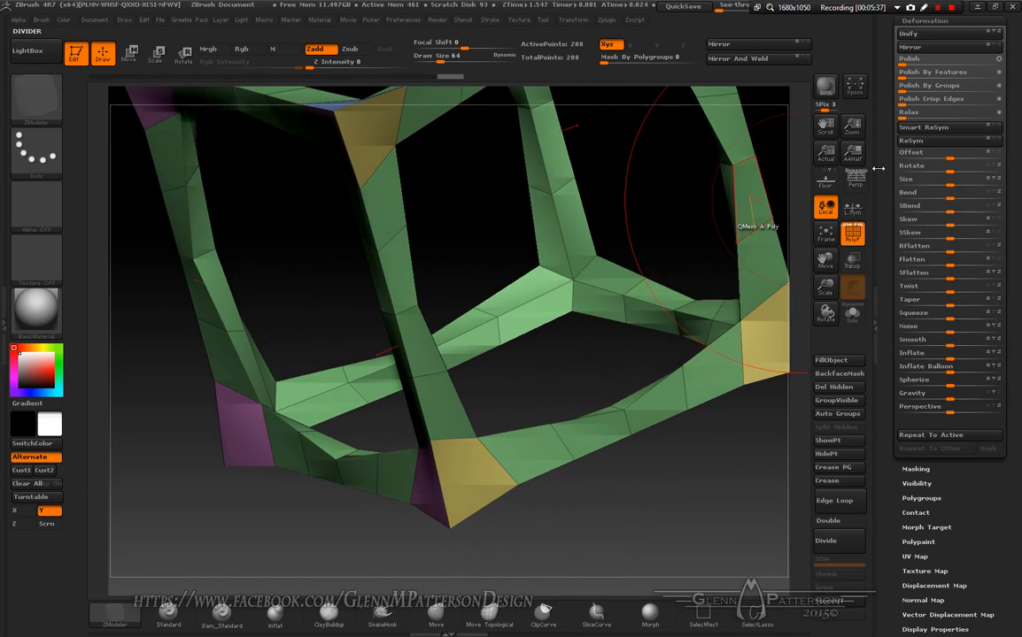
Step: Turn off the polyframe display of the cube frame
click(833, 237)
drag(821, 290, 824, 253)
click(825, 237)
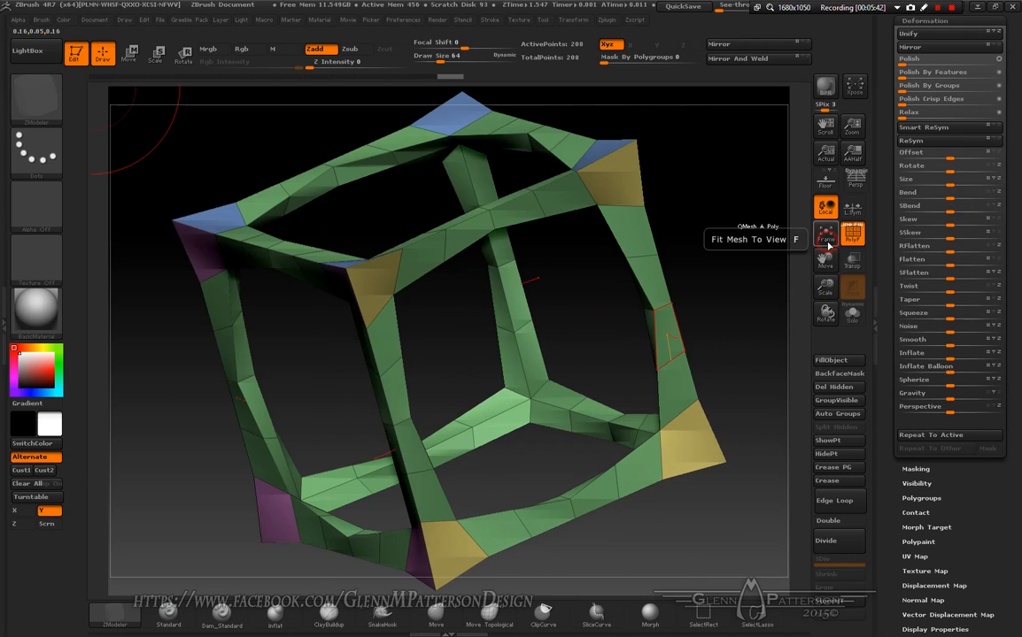
mouse_move(824, 285)
mouse_down()
mouse_move(827, 258)
mouse_move(827, 270)
mouse_up()
drag(1015, 388, 1021, 514)
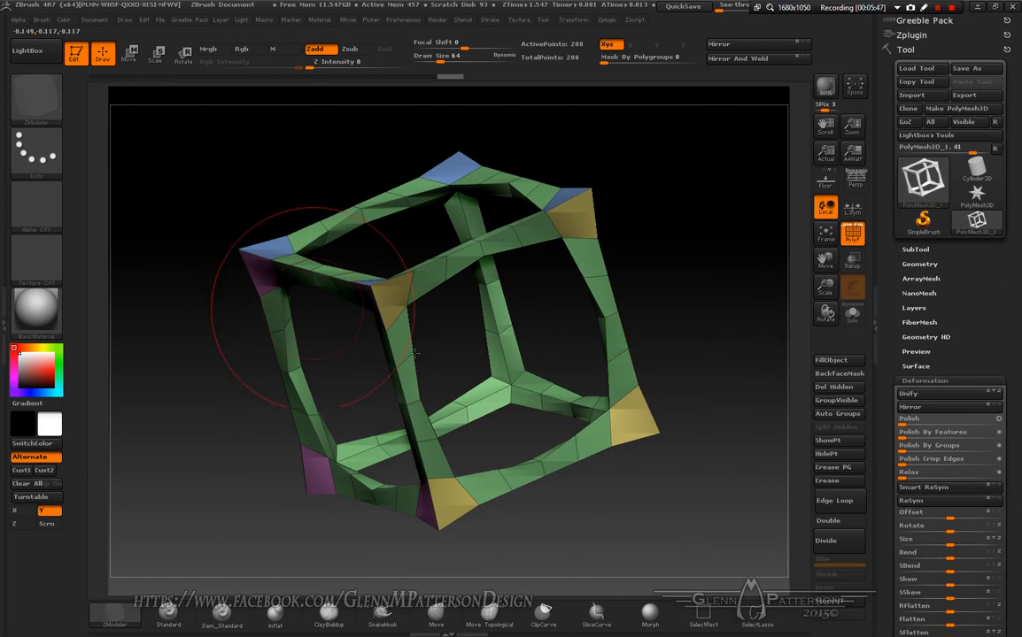
click(852, 235)
mouse_move(684, 301)
mouse_down()
mouse_move(720, 312)
mouse_move(679, 322)
mouse_move(694, 318)
mouse_move(686, 305)
mouse_up()
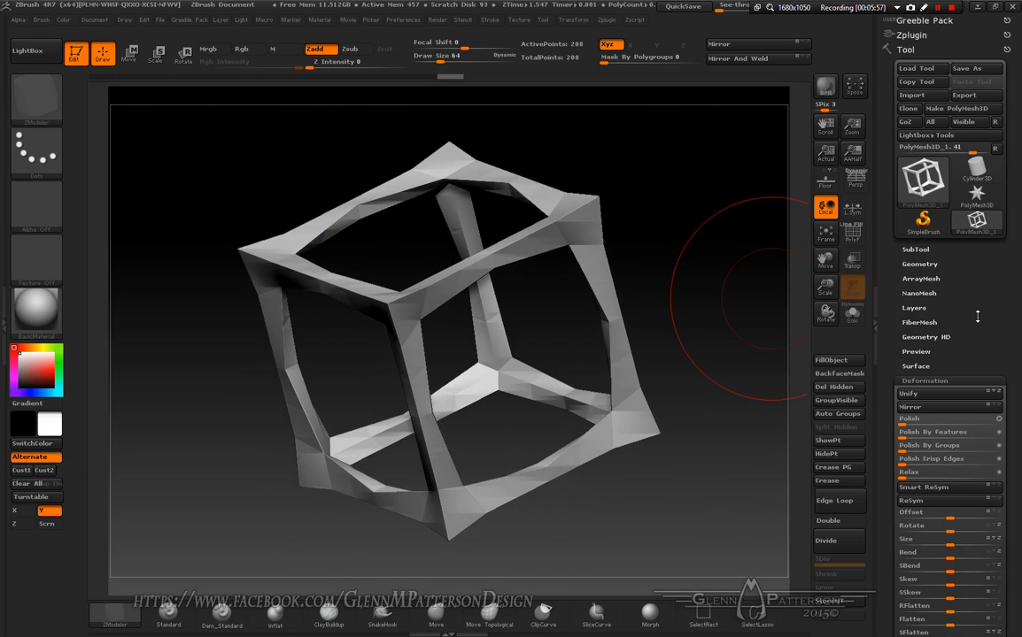
Step: Create planar UVs for the frame with a UV map size of 4096 and a UV map border of 0
drag(977, 347, 970, 169)
click(917, 293)
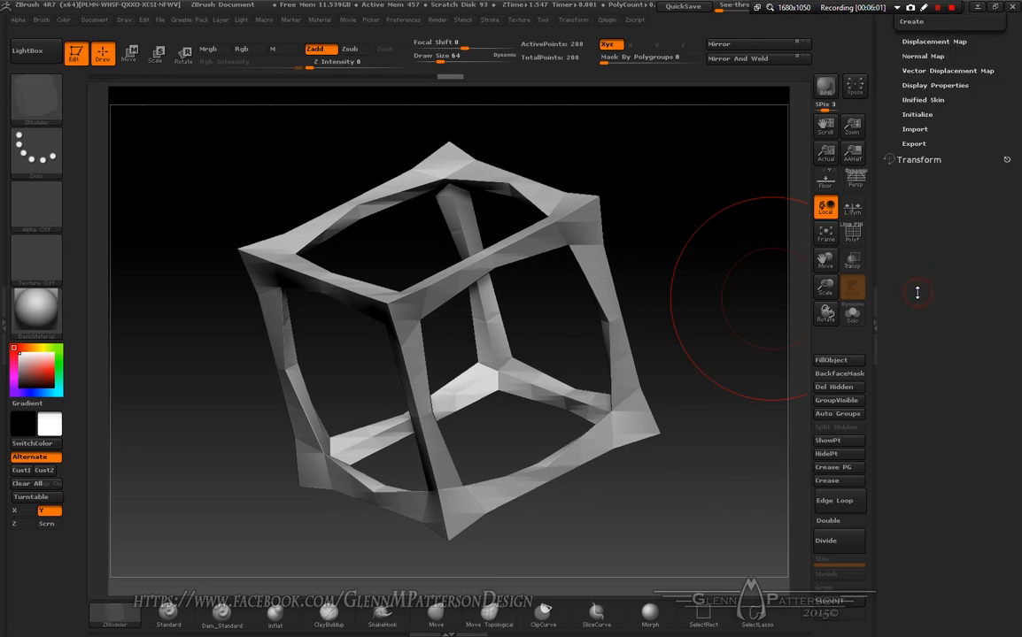
click(928, 364)
click(915, 308)
click(921, 346)
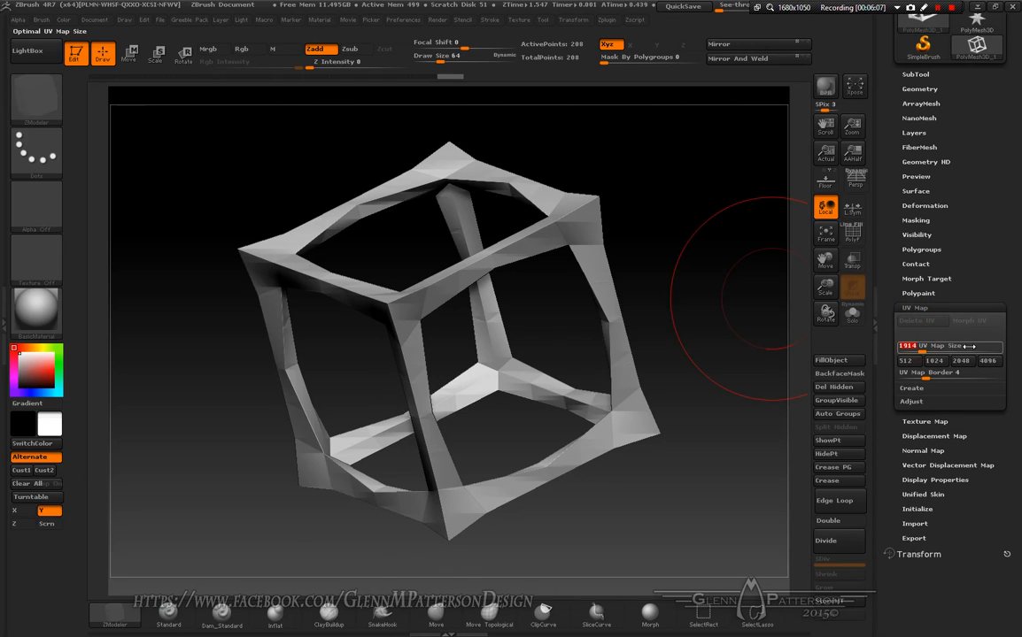
click(987, 361)
click(902, 375)
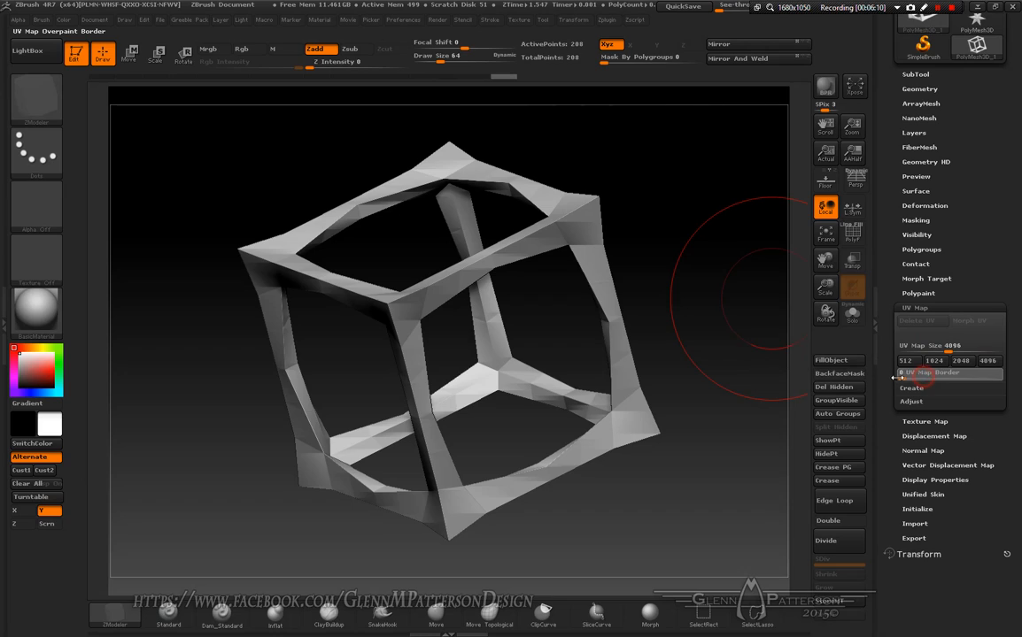
click(912, 388)
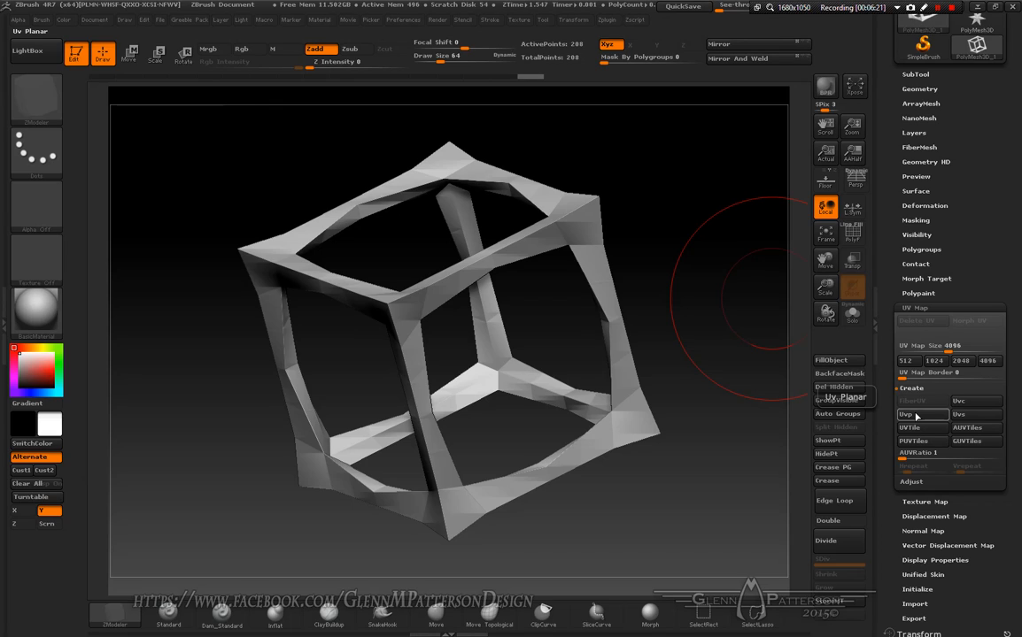
click(919, 416)
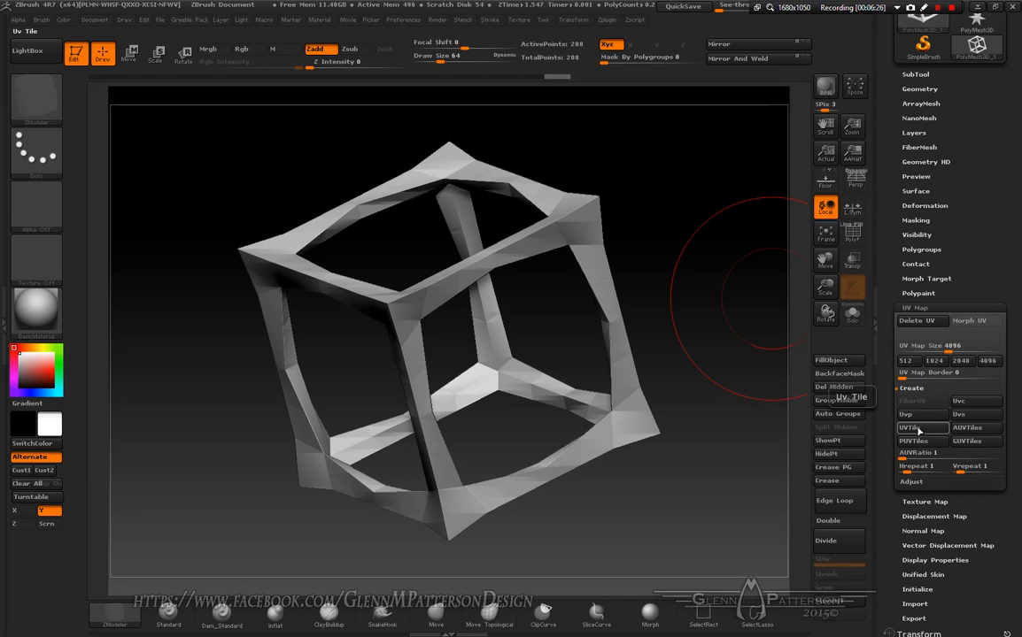
Step: Import ZBrush Document.tif from the TiledGreebles folder 04 as the frame's texture map
drag(1014, 445, 1014, 342)
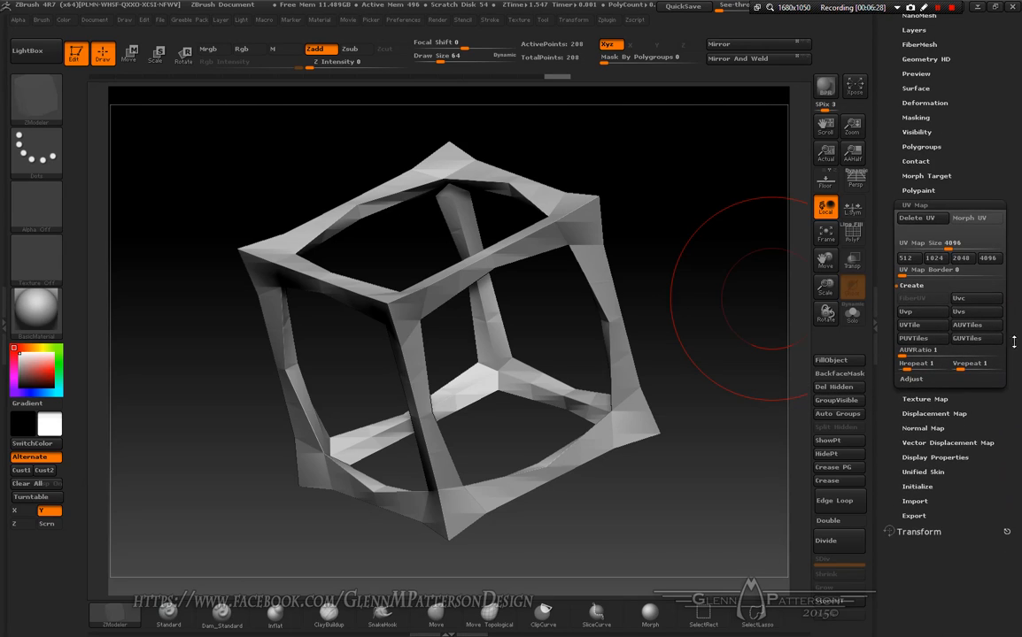
click(920, 400)
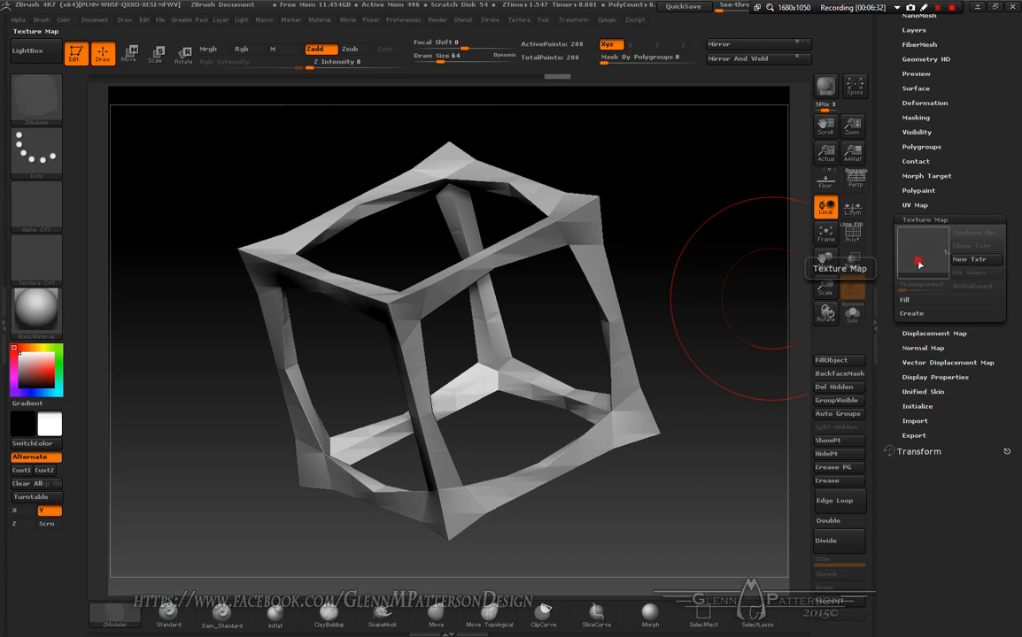
click(918, 263)
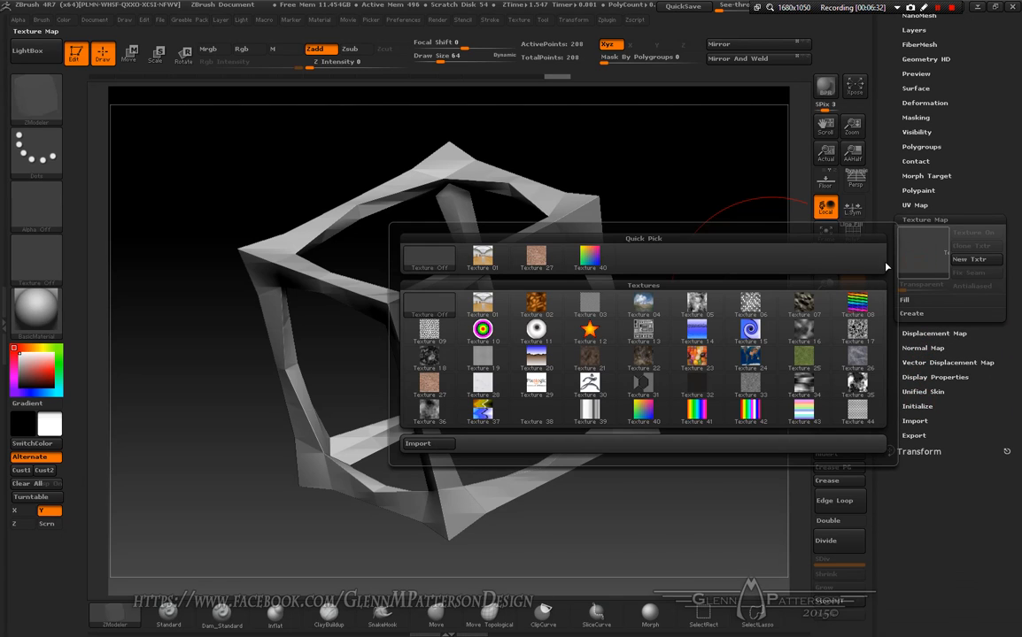
click(429, 445)
click(54, 97)
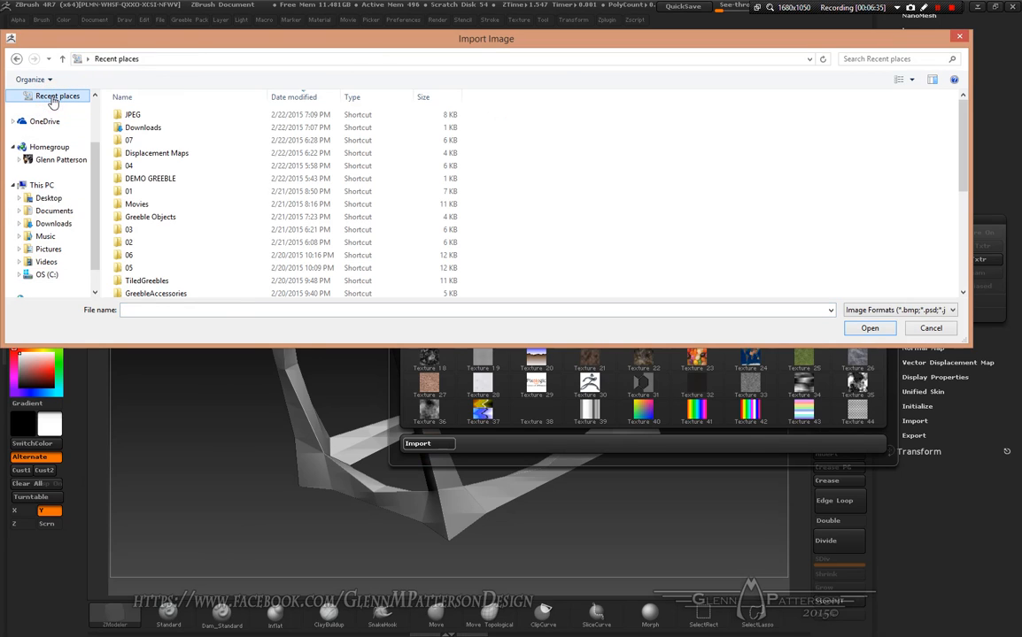
double_click(122, 166)
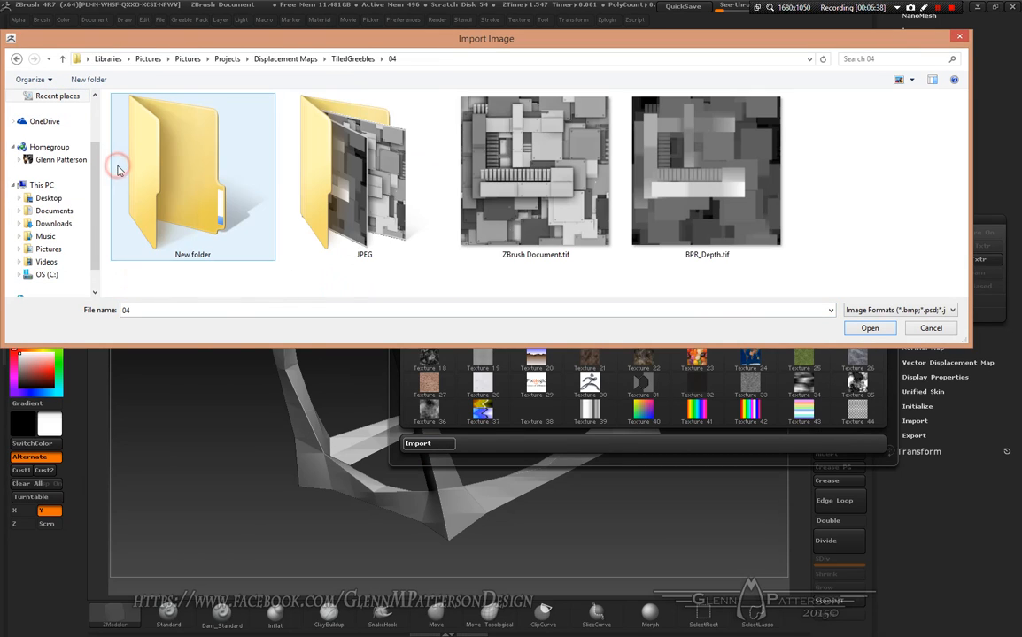
double_click(557, 209)
Step: Set the horizontal UV repeat count of the textured cube frame to 2
mouse_move(720, 320)
mouse_down()
mouse_move(690, 322)
mouse_move(730, 313)
mouse_up()
drag(829, 284, 831, 289)
drag(833, 331, 833, 343)
mouse_move(492, 240)
right_down()
mouse_move(446, 224)
mouse_move(496, 232)
right_up()
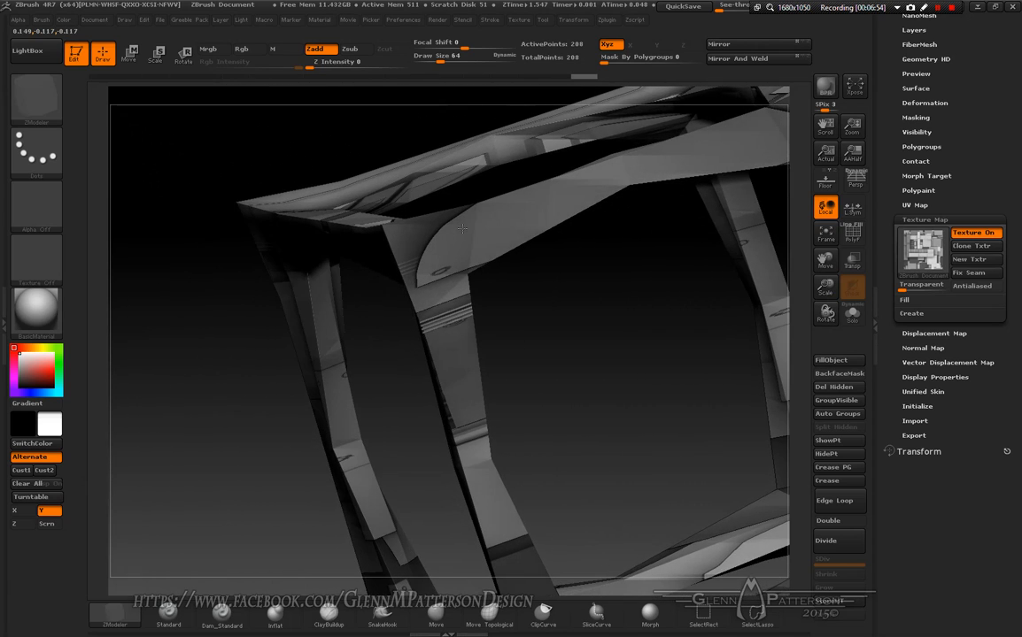
click(918, 204)
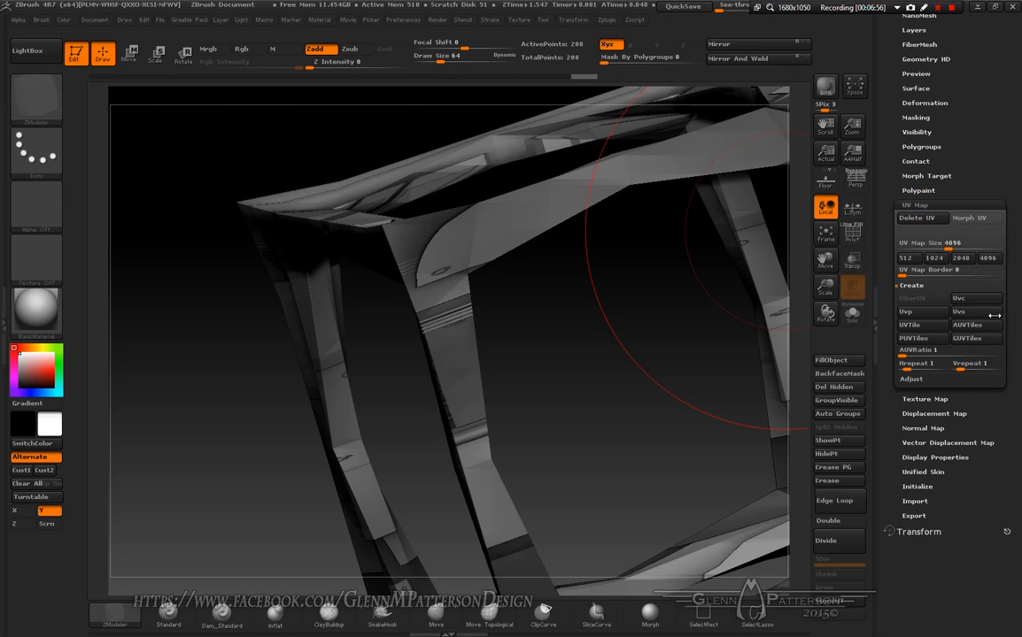
click(922, 365)
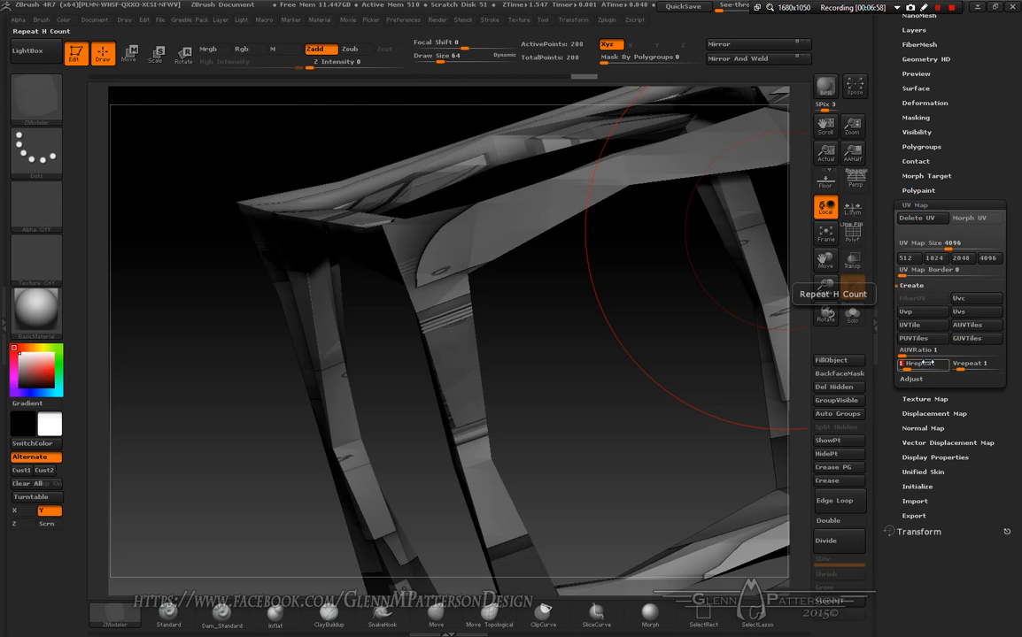
text(2)
key(Tab)
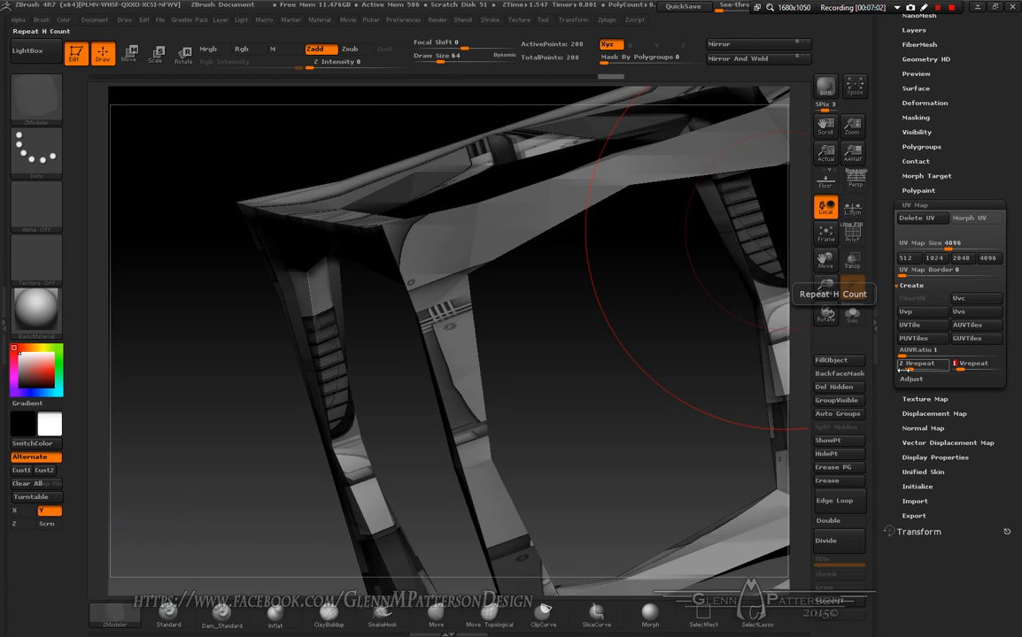
Step: Import BPR_Depth.tif from the TiledGreebles folder 04 as the frame's displacement map
mouse_move(652, 365)
mouse_down()
mouse_move(725, 341)
mouse_move(654, 347)
mouse_up()
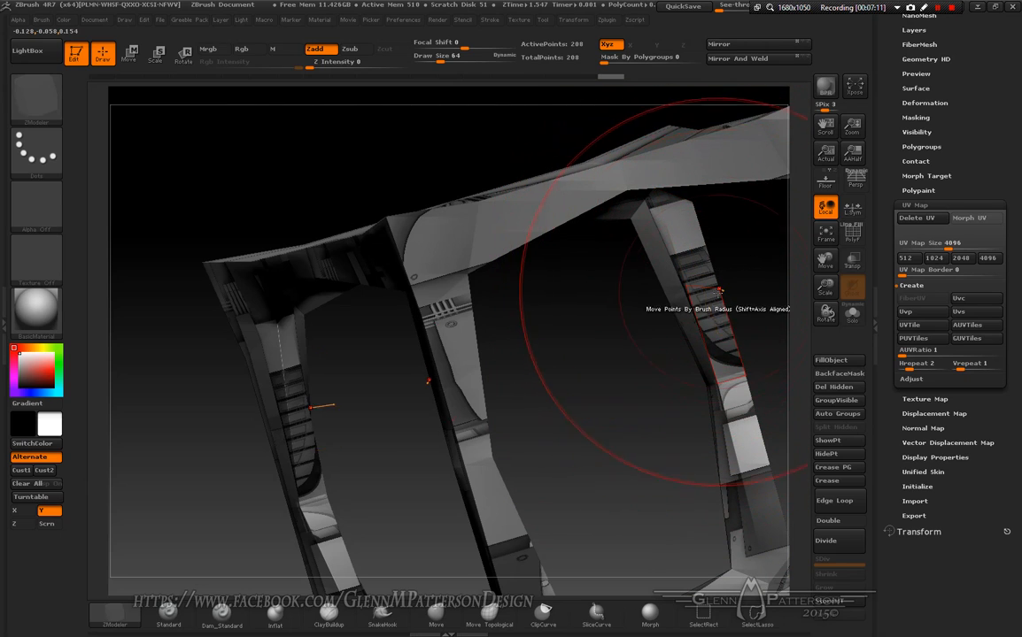
key(x)
drag(589, 401, 605, 432)
click(825, 234)
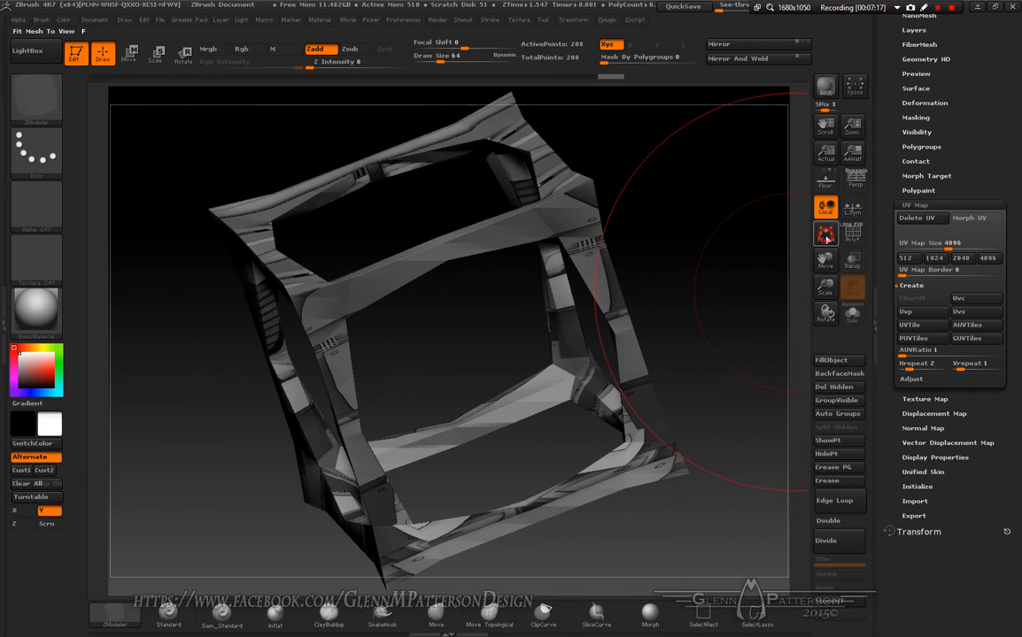
drag(607, 540, 572, 469)
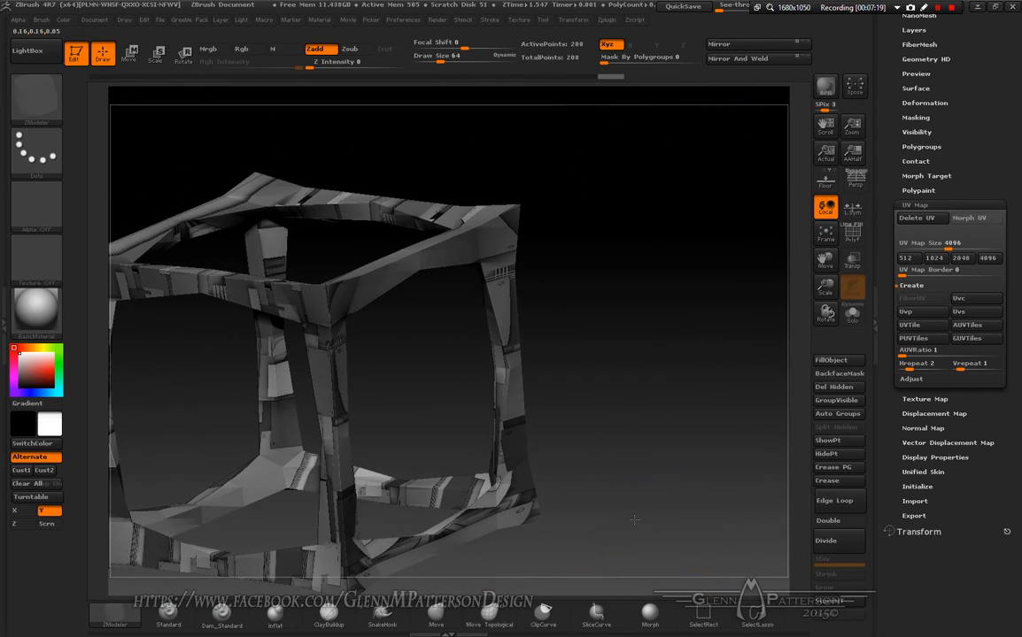
click(825, 236)
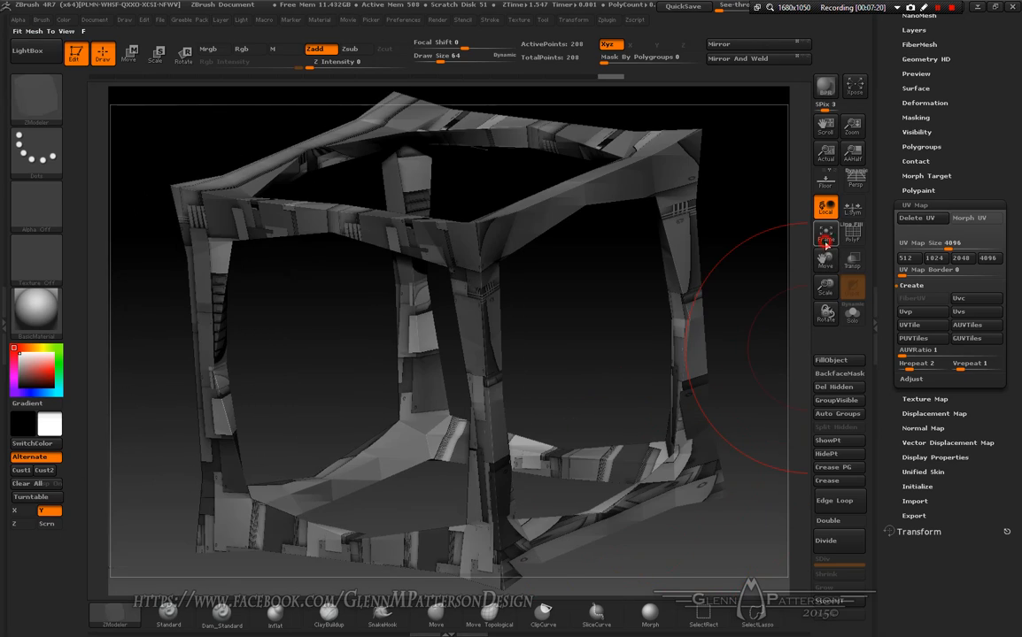
click(934, 413)
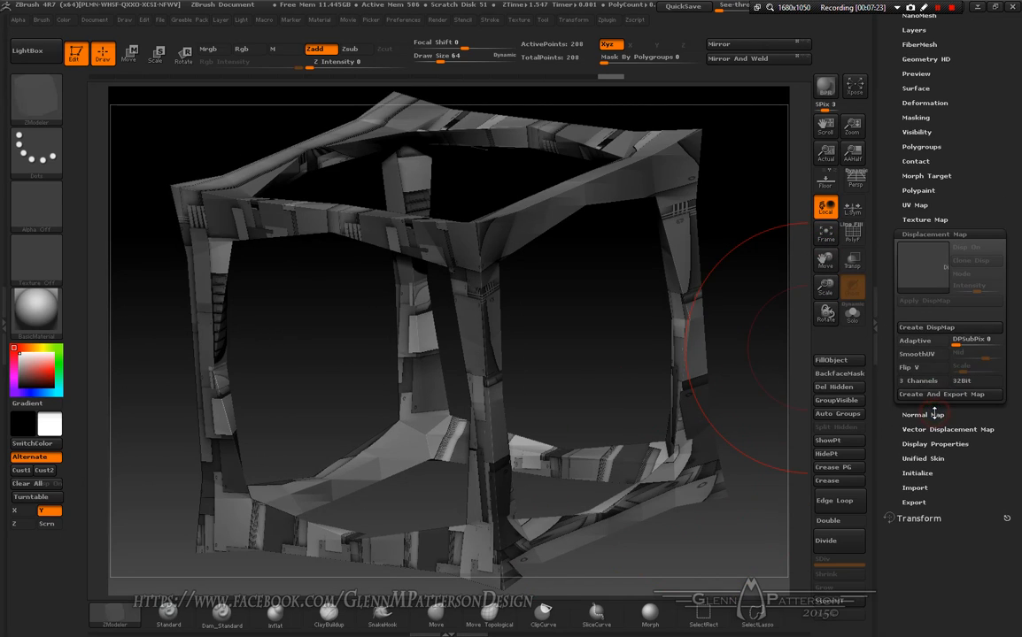
click(912, 265)
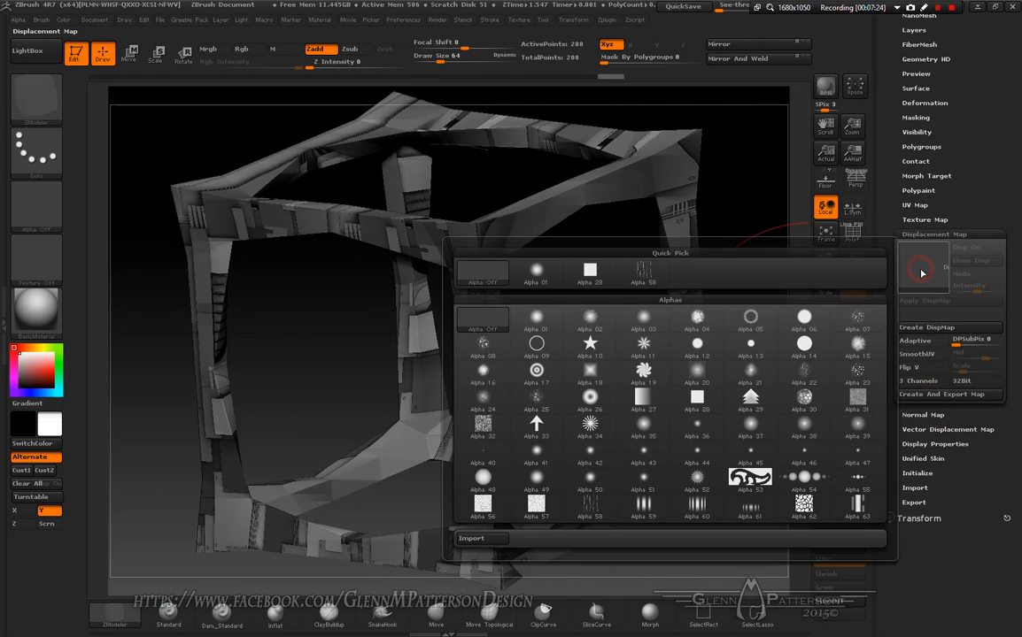
click(485, 539)
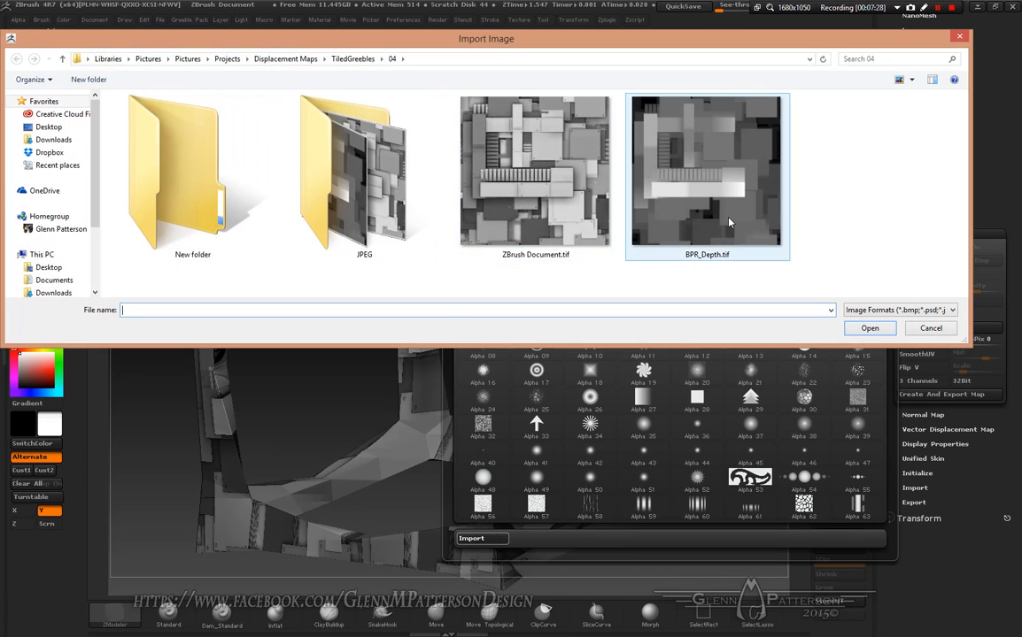
double_click(657, 204)
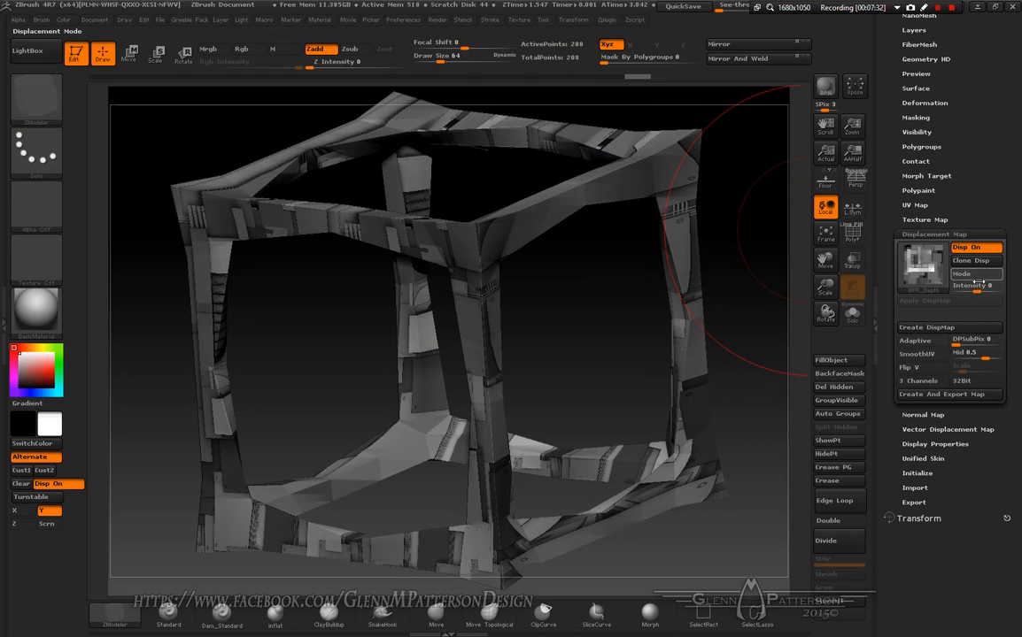
Step: Set the displacement intensity to about 0.17 and turn on displacement mode to preview the relief on the frame
drag(620, 348, 655, 345)
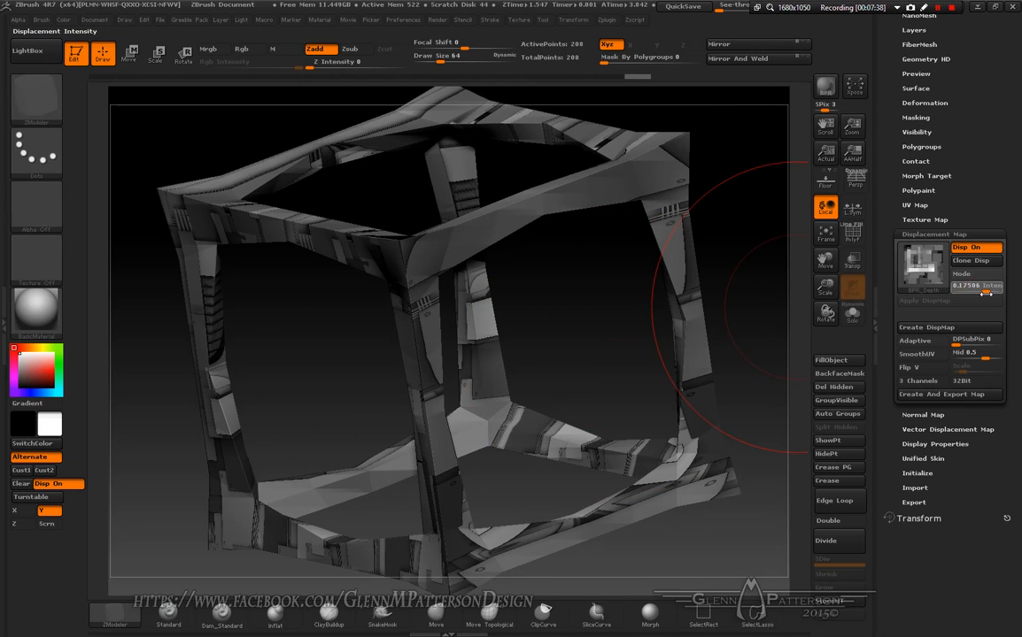
drag(974, 294, 984, 292)
mouse_move(605, 400)
mouse_down()
mouse_move(573, 393)
mouse_move(607, 396)
mouse_up()
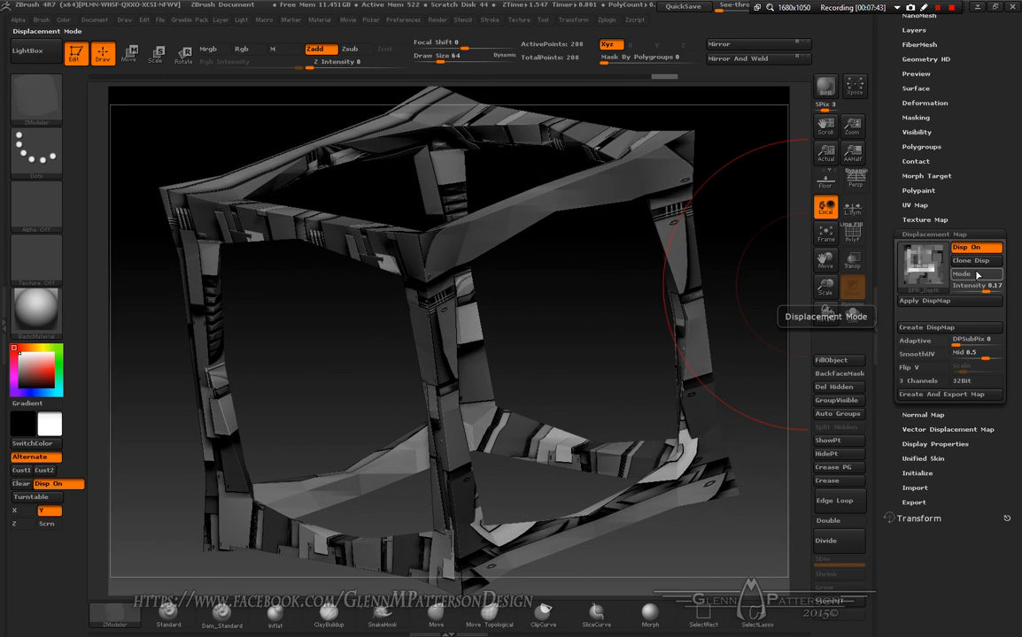
click(977, 276)
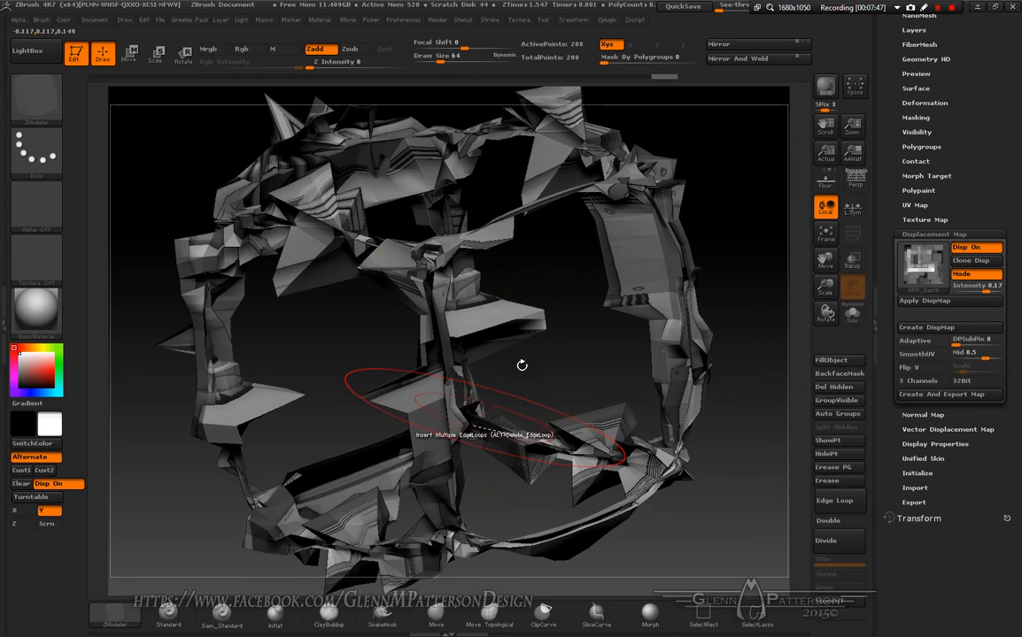
key(shift+d)
drag(559, 377, 521, 372)
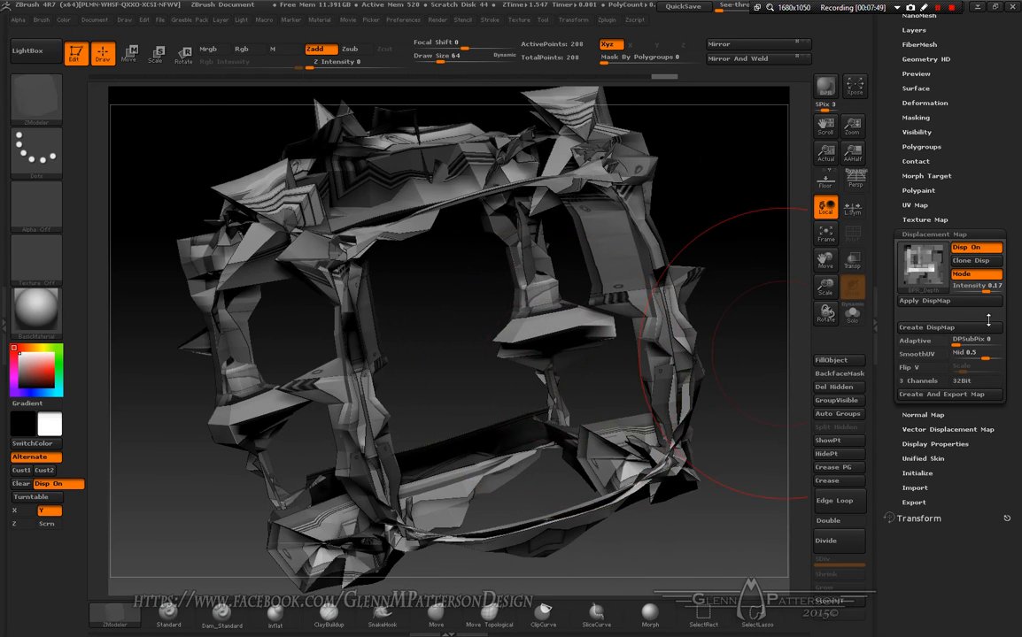
Step: Try displacement intensities of 0.03 and 0.05 on the cube frame
click(977, 286)
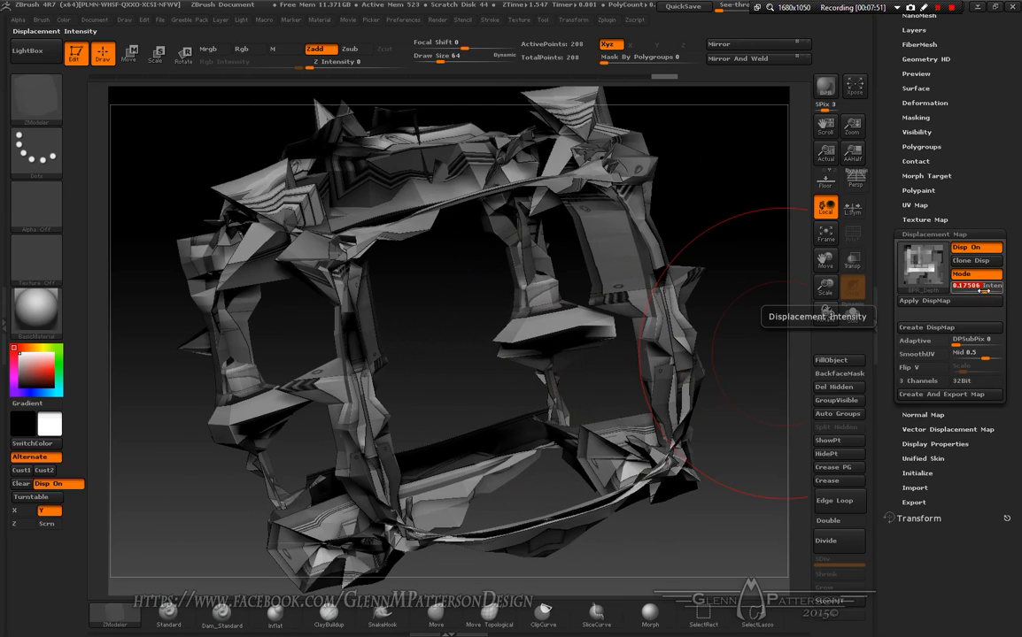
text(.03)
key(Return)
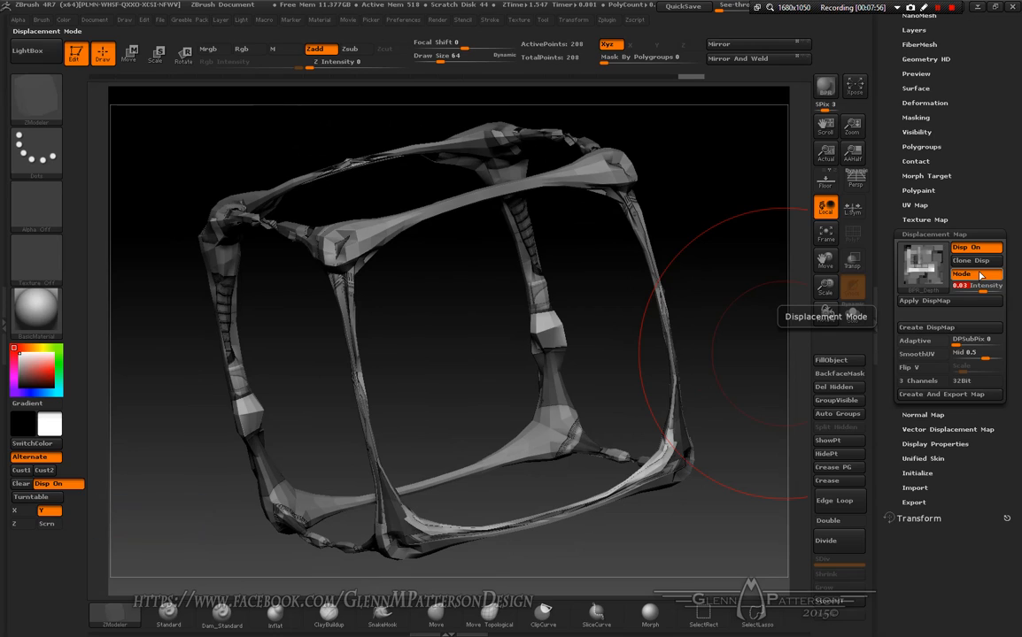
text(.05)
key(Return)
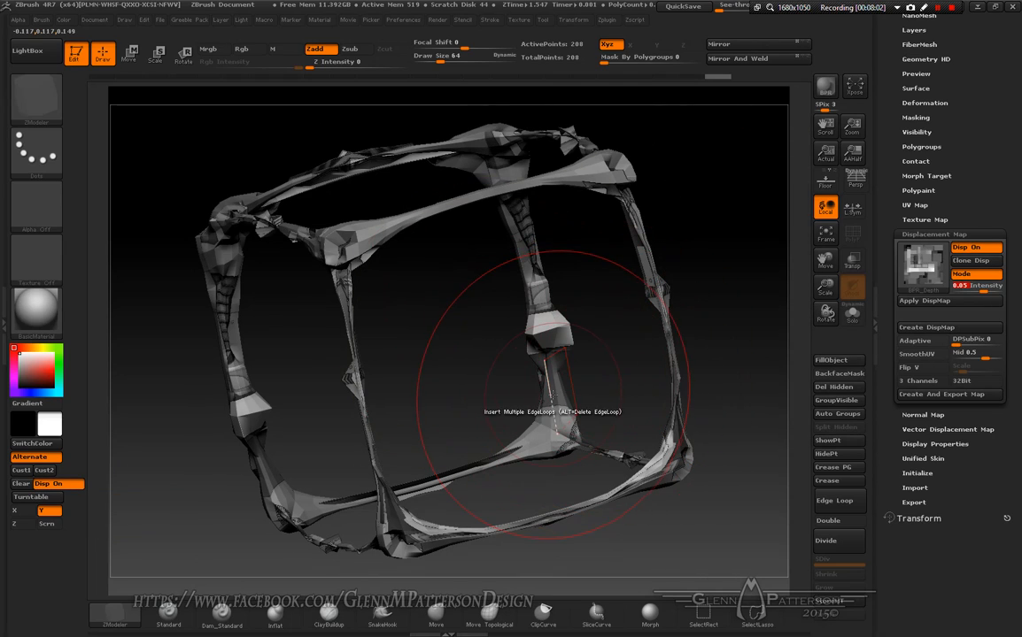
Step: Subdivide the cube frame repeatedly up to subdivision level 8
click(841, 550)
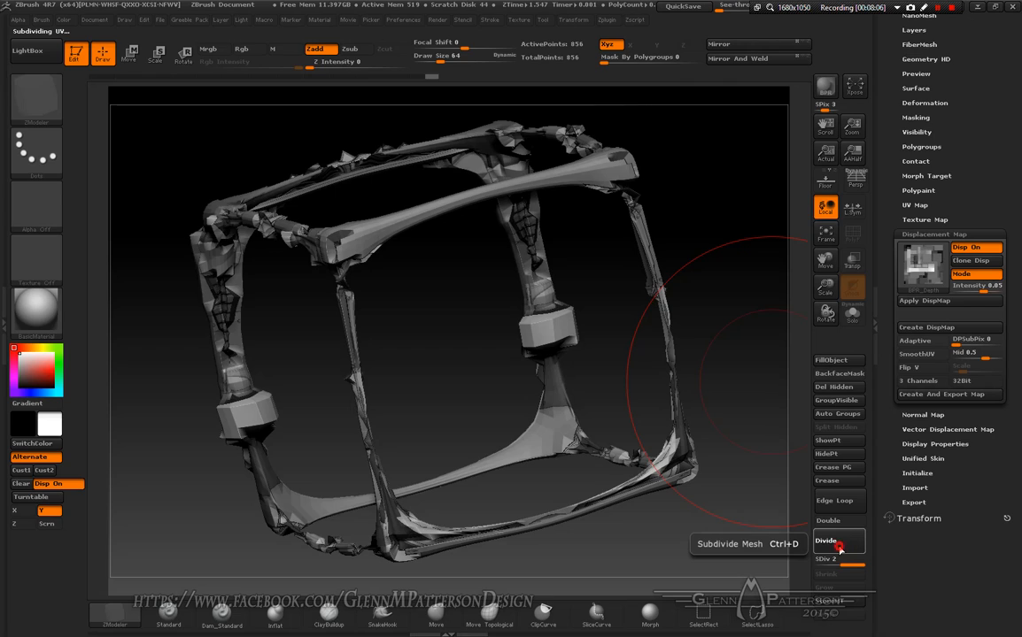
click(840, 551)
click(840, 551)
click(840, 551)
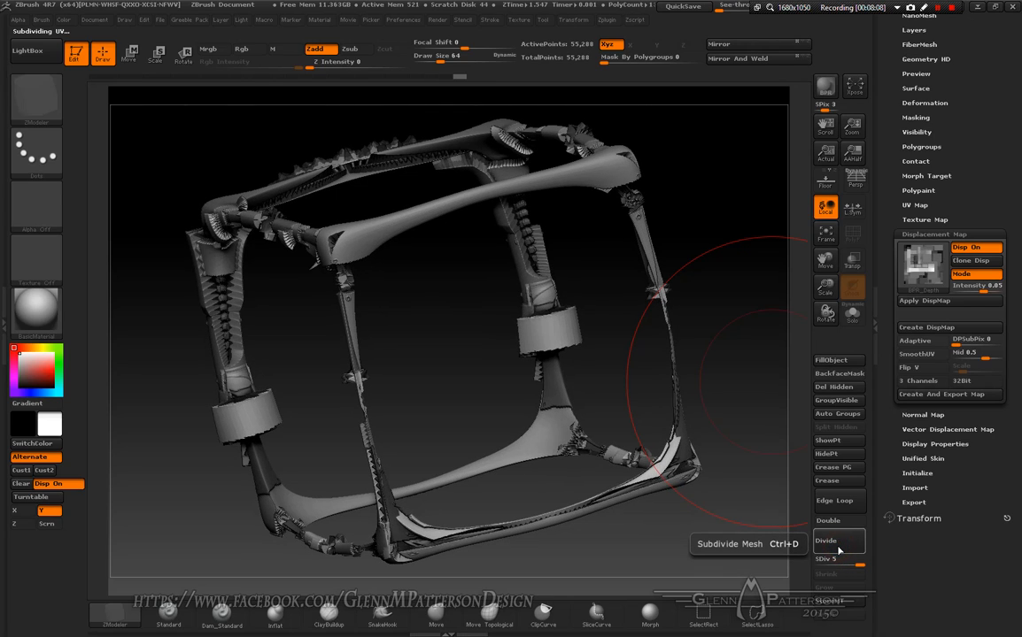
click(839, 549)
click(838, 550)
click(838, 550)
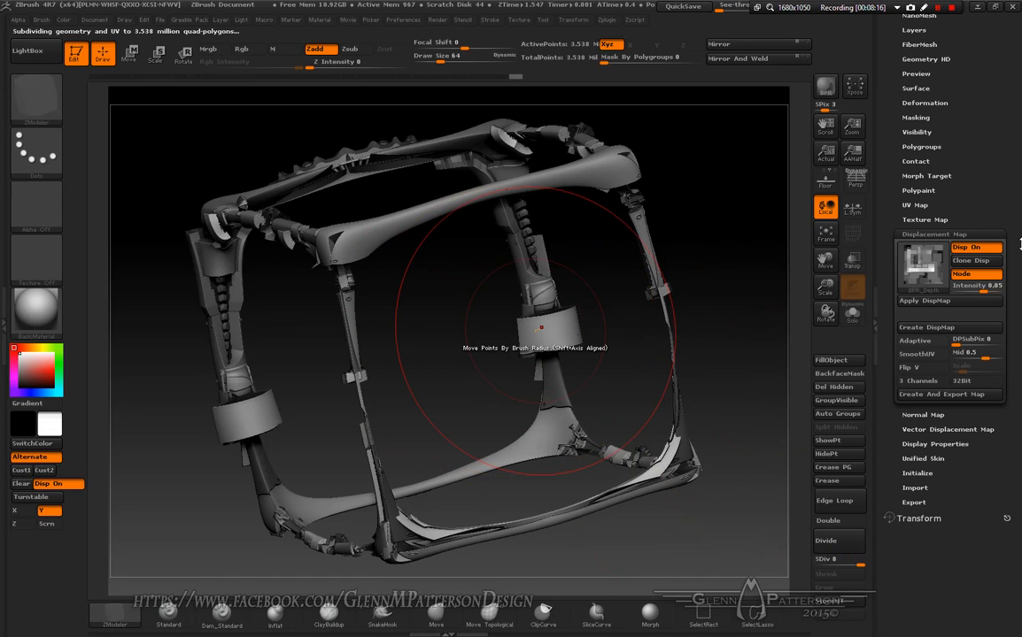
Step: Set the displacement intensity to 0.02 and check the relief from several sides of the frame
text(.02)
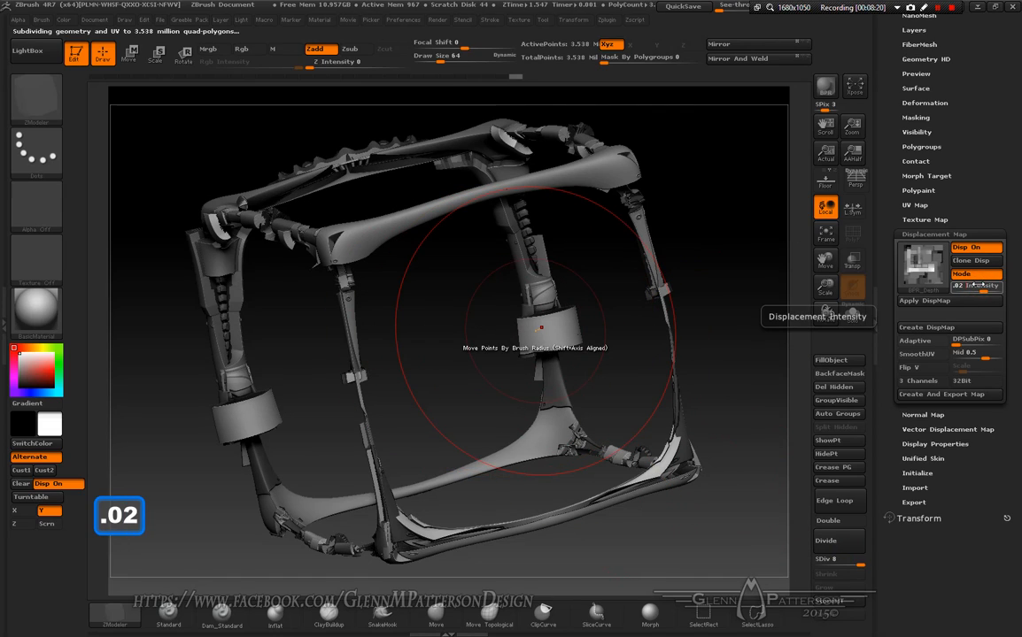
key(Return)
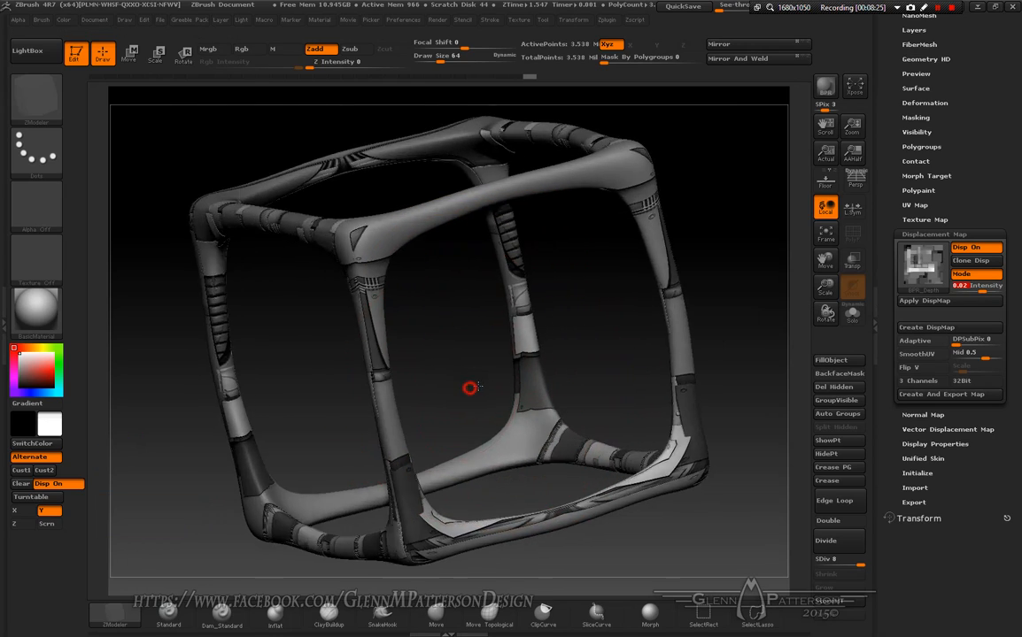
drag(503, 383, 464, 390)
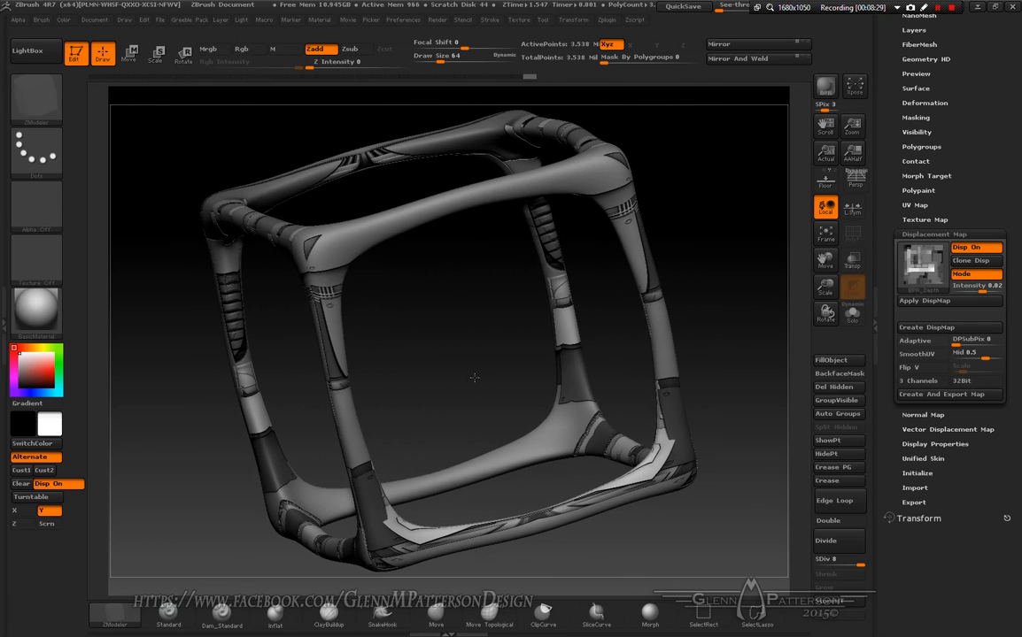
drag(441, 327, 500, 377)
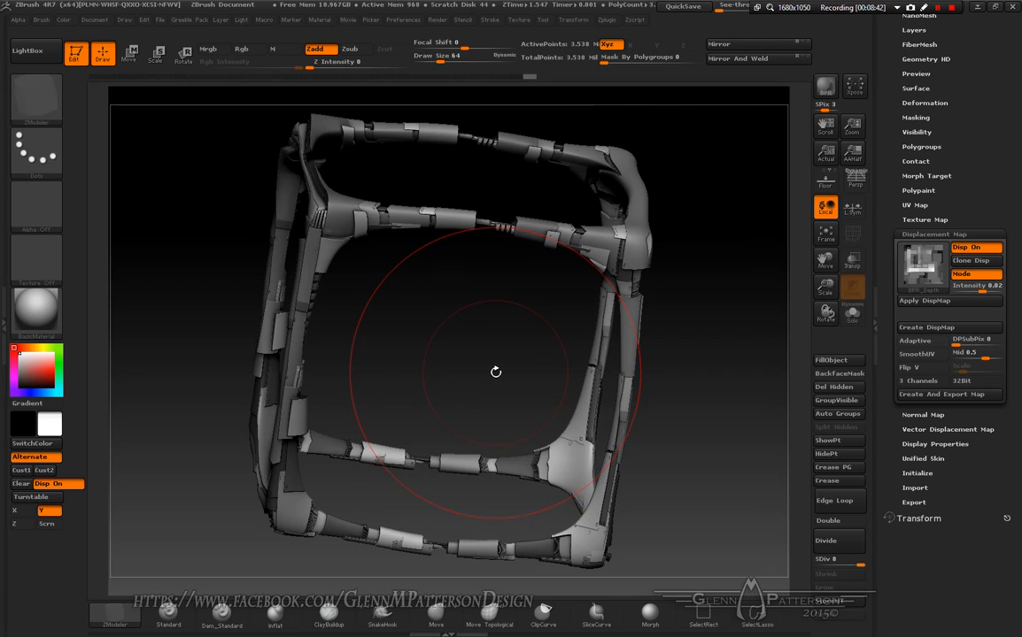
drag(490, 372, 441, 370)
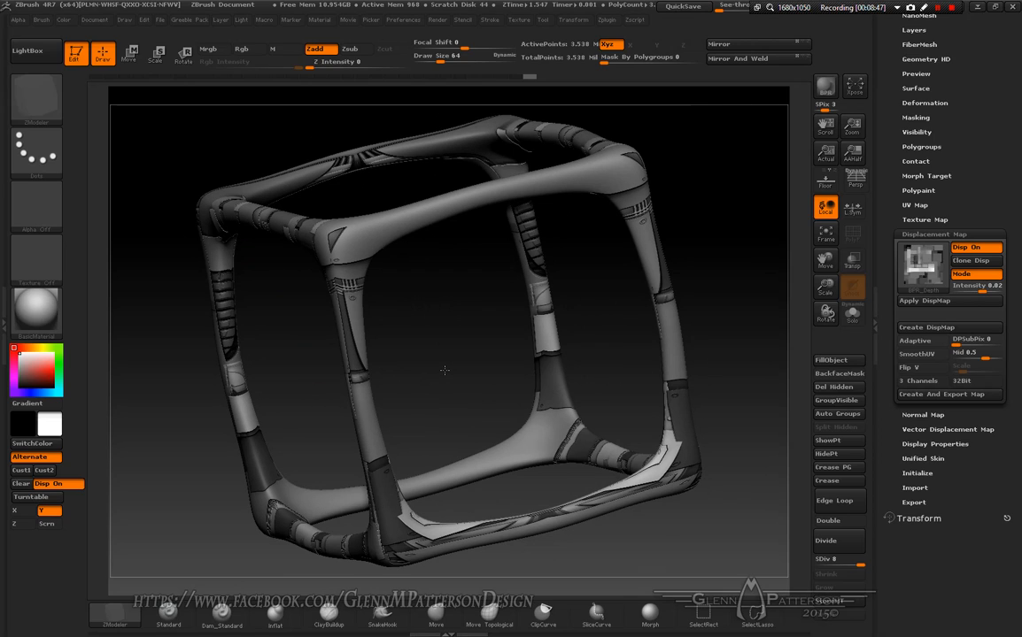
drag(444, 370, 388, 365)
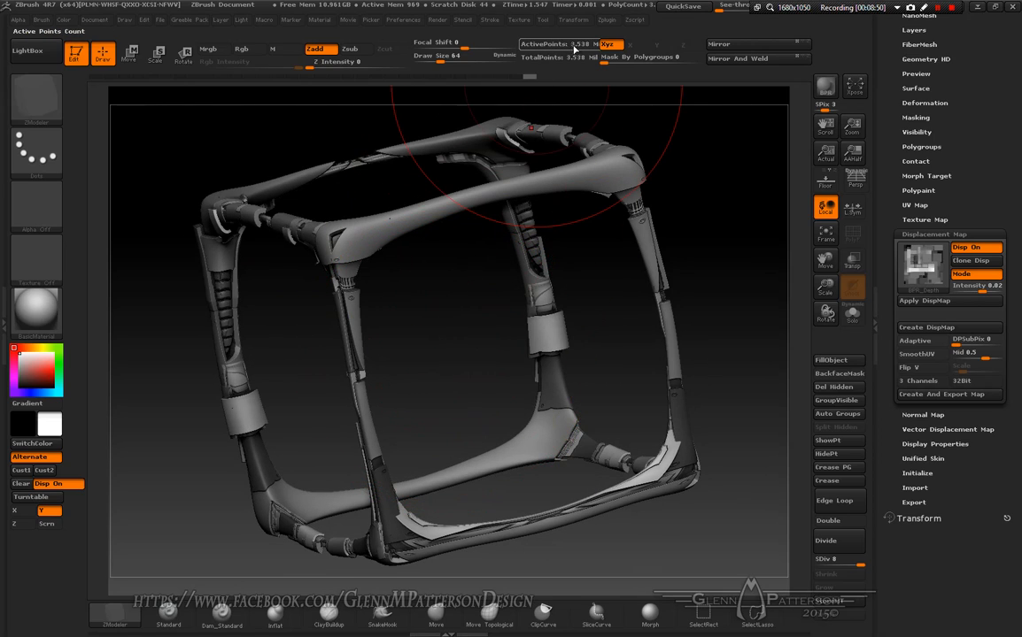
Step: Subdivide the frame once more to level 9 and apply the displacement map to its geometry
click(841, 546)
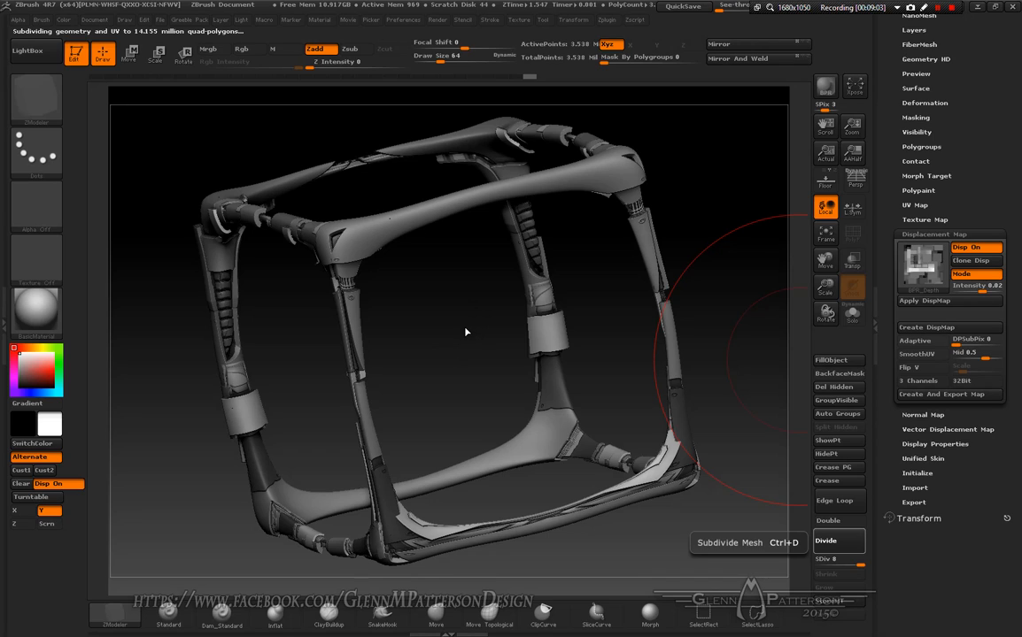
click(928, 308)
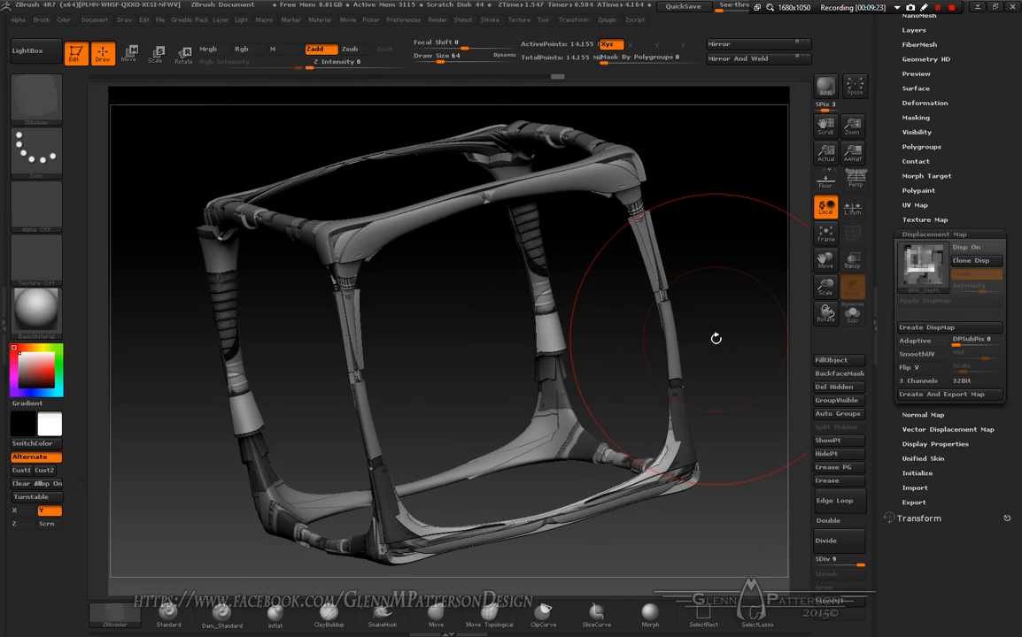
drag(729, 332, 781, 325)
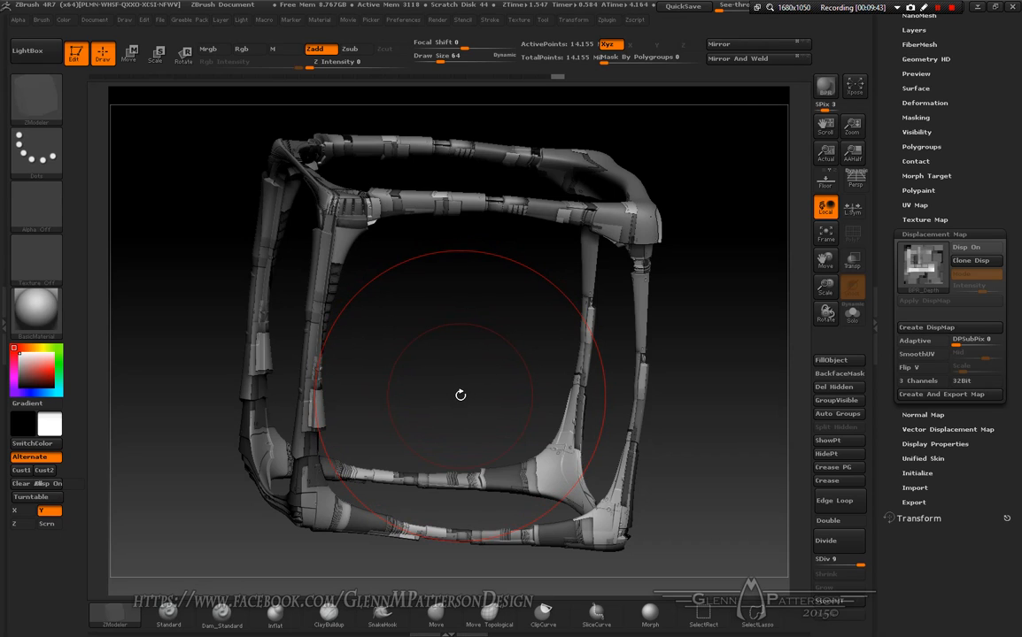
drag(460, 395, 410, 395)
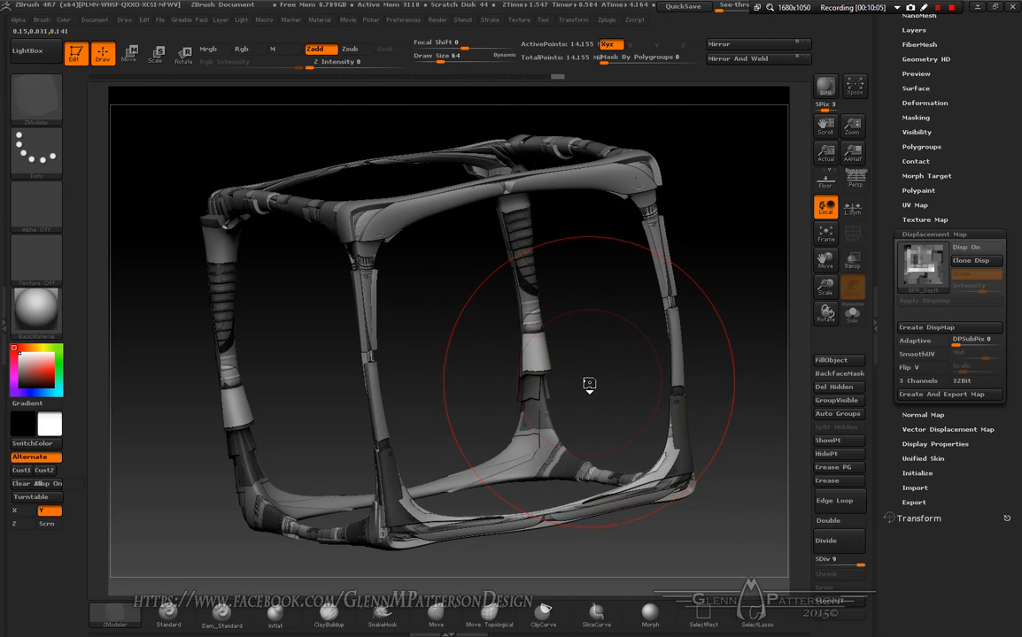
Step: Undo the applied displacement on the cube frame
key(ctrl+z)
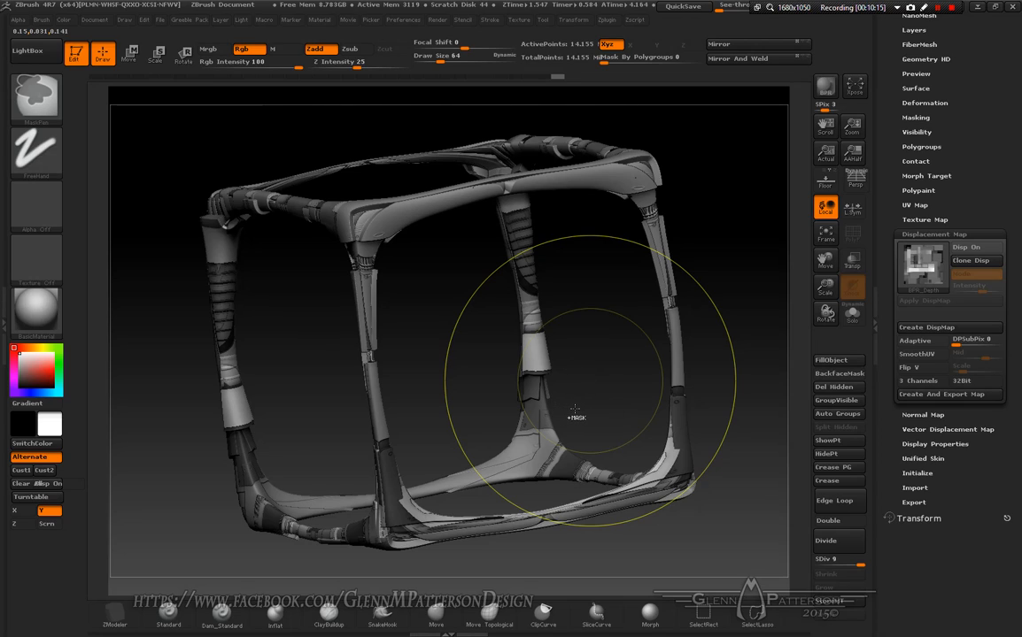
click(936, 258)
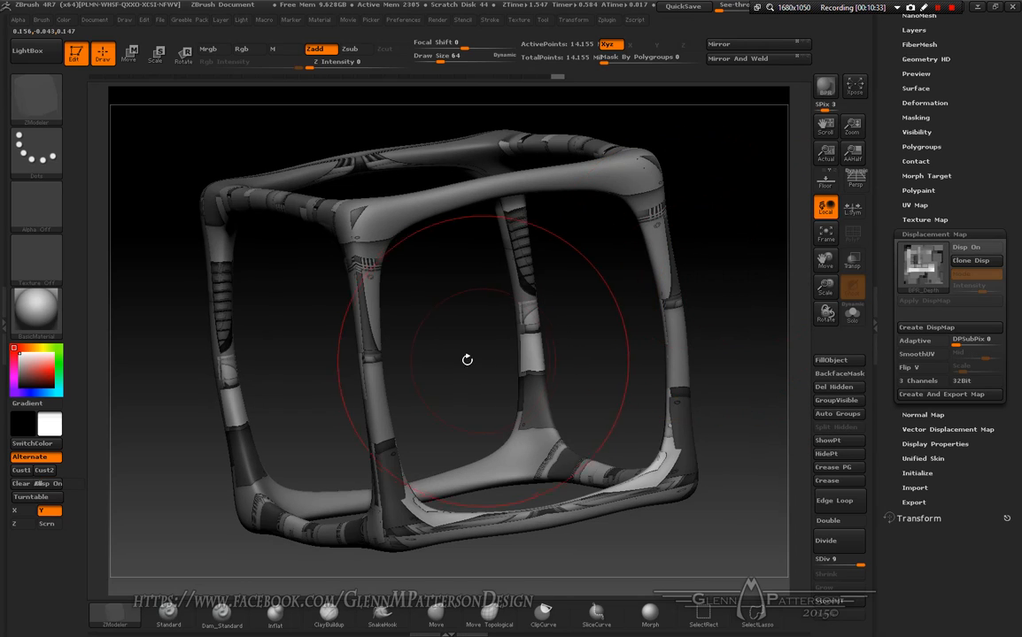
mouse_move(457, 388)
mouse_down()
mouse_move(449, 381)
mouse_move(452, 399)
mouse_up()
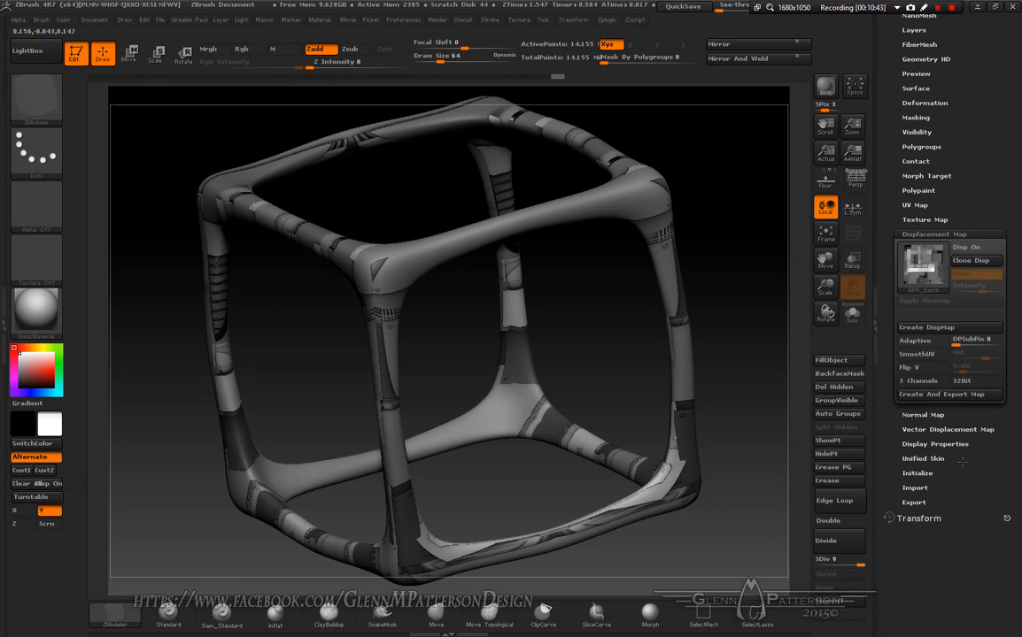
Step: Enable Quick 3D Edit for the cube frame and check its display while rotating it
click(922, 522)
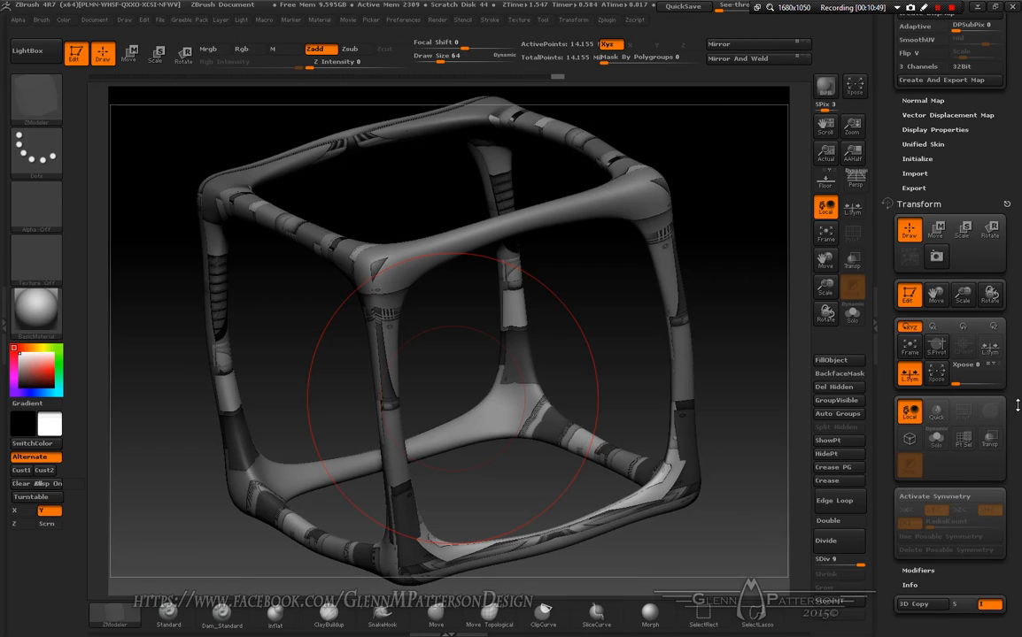
click(936, 412)
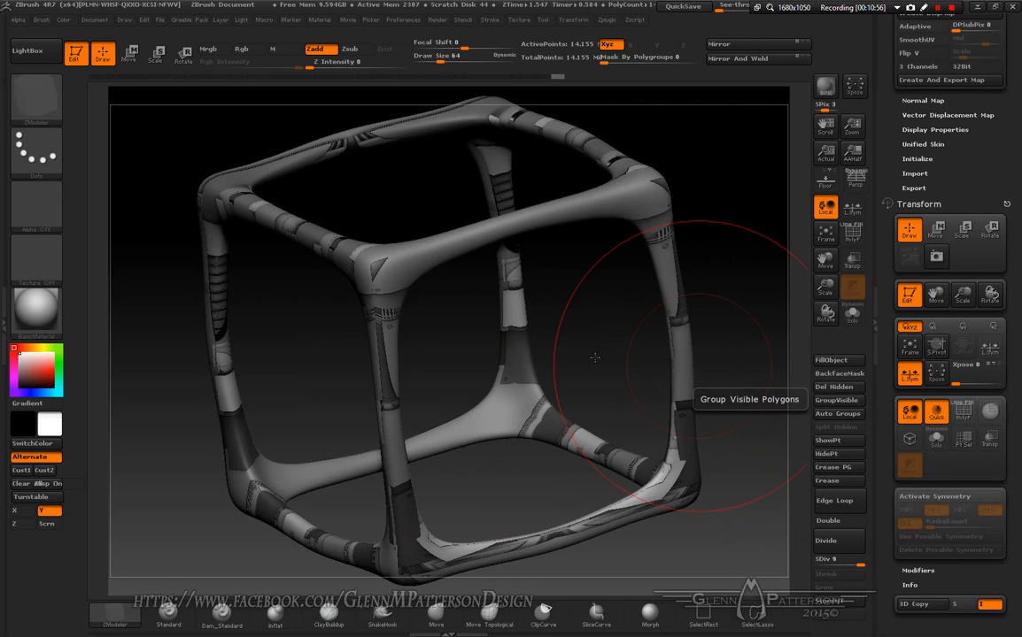
mouse_move(599, 355)
mouse_down()
mouse_move(606, 363)
mouse_move(567, 363)
mouse_move(602, 350)
mouse_move(621, 358)
mouse_move(514, 329)
mouse_move(590, 315)
mouse_move(545, 318)
mouse_move(614, 352)
mouse_up()
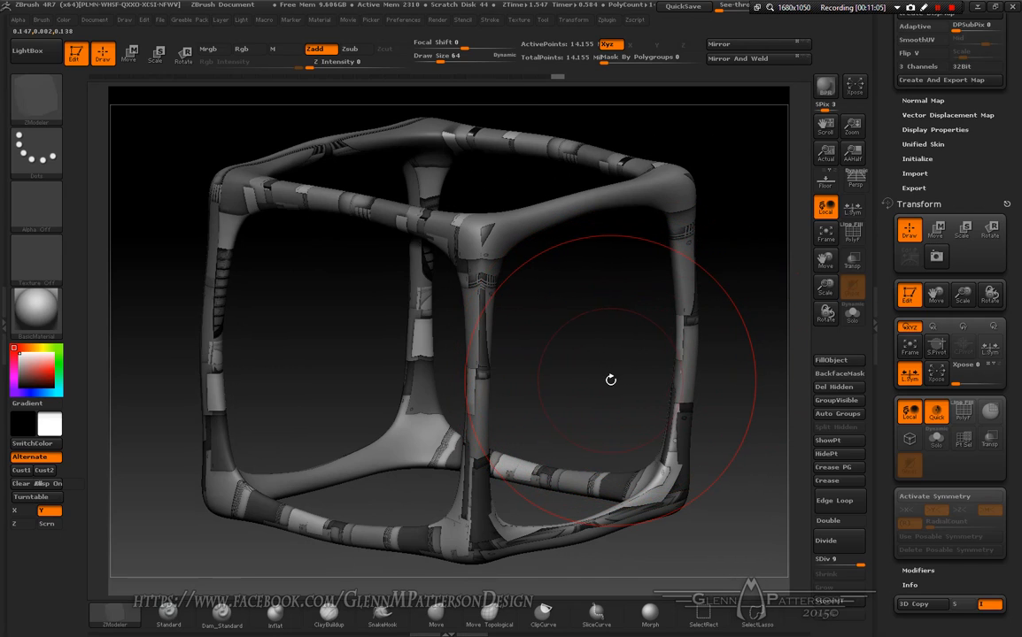
mouse_move(599, 388)
mouse_down()
mouse_move(259, 374)
mouse_move(595, 387)
mouse_up()
Step: Remove the displacement map and the texture map from the cube frame, setting them to Alpha Off and Texture Off
drag(1015, 161, 1019, 268)
click(920, 268)
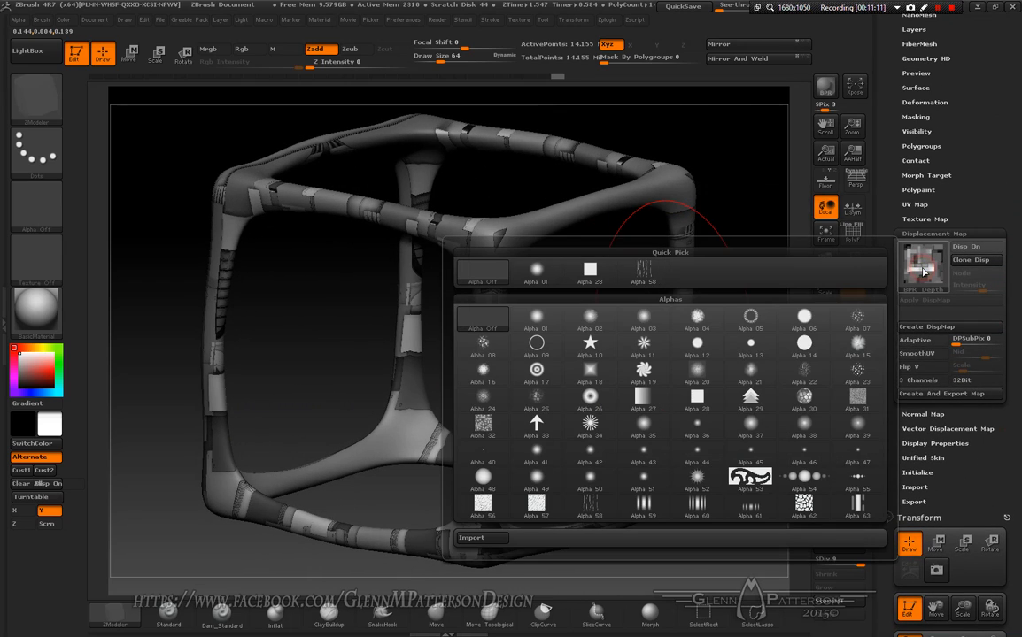
click(483, 271)
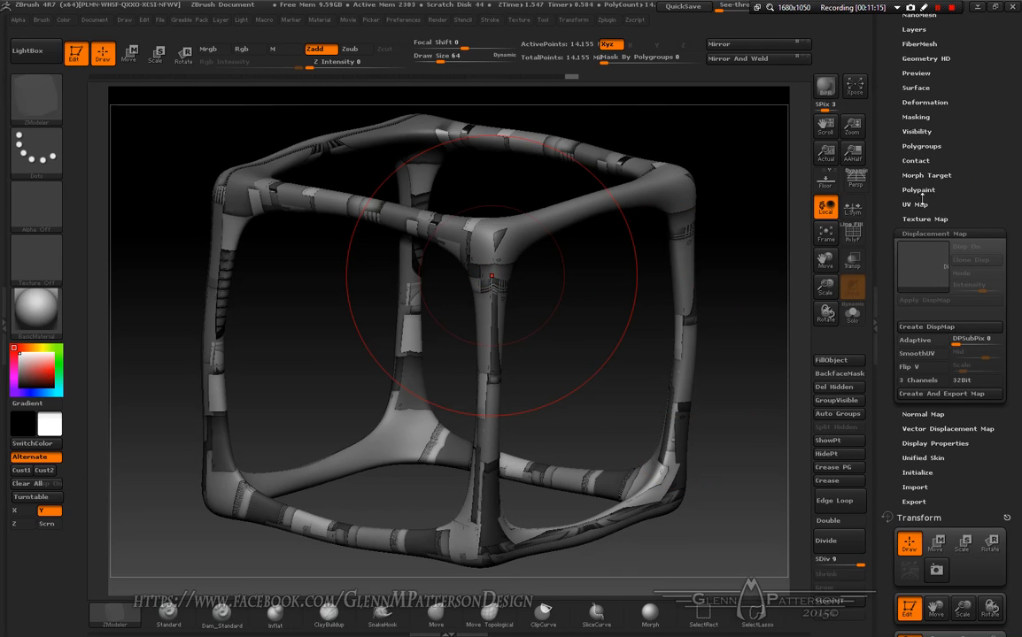
click(917, 218)
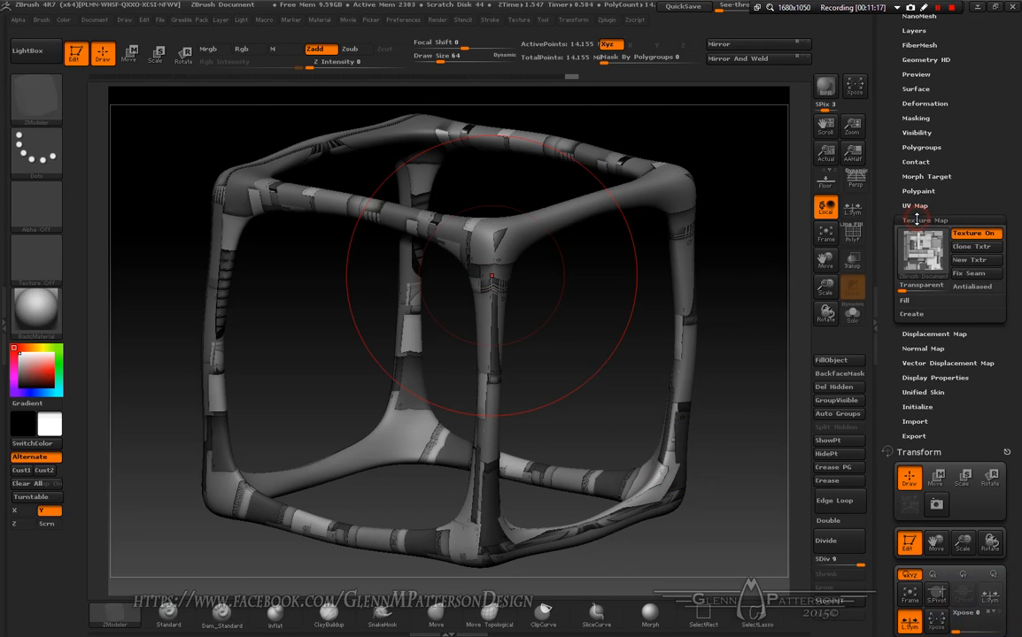
click(991, 234)
click(922, 251)
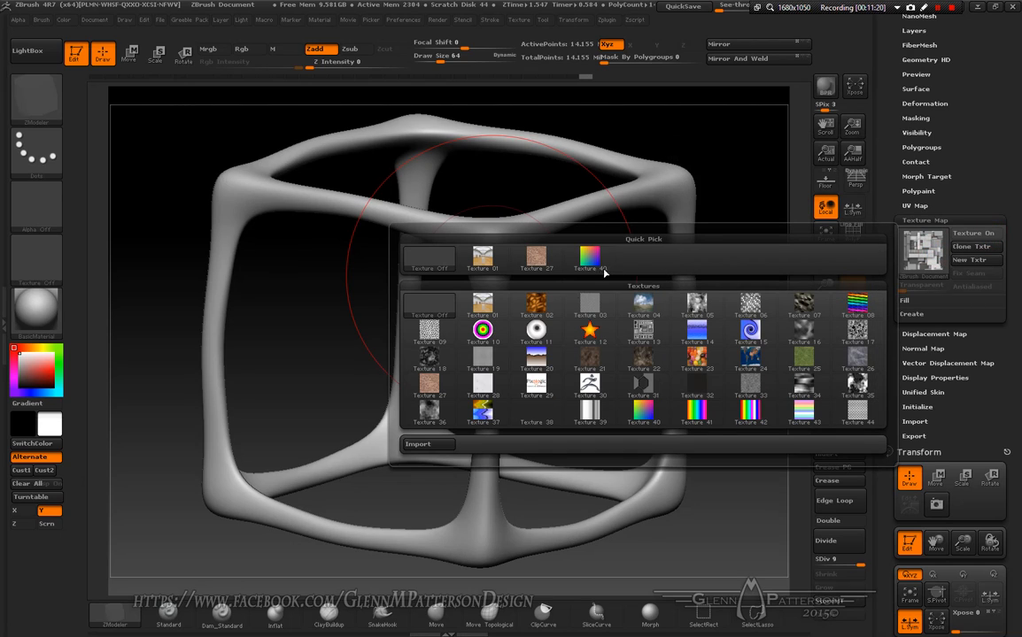
click(426, 259)
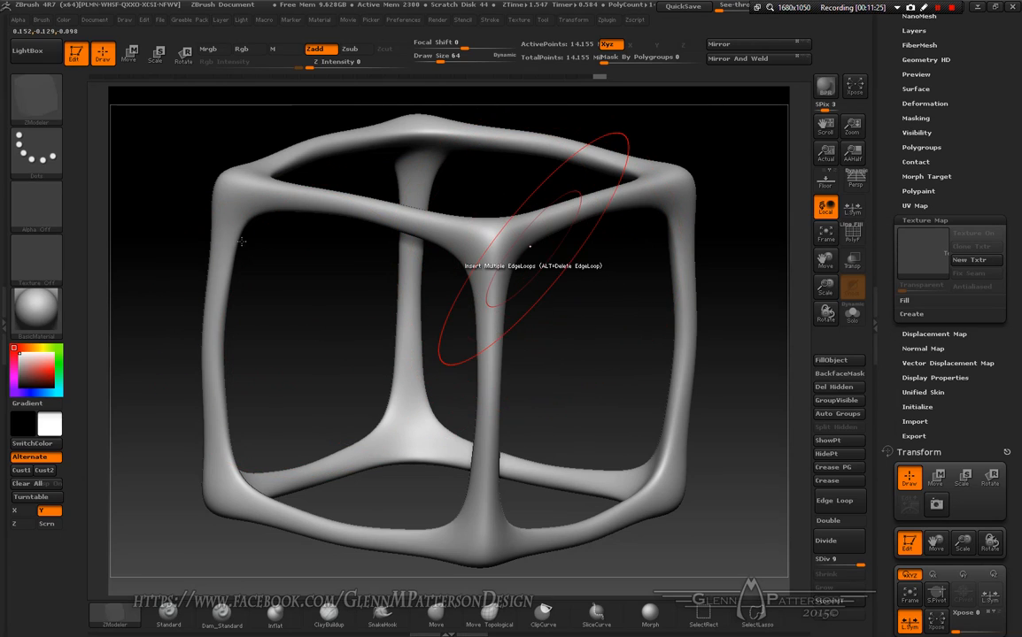
Step: Import BPR_Depth.tif from the TiledGreebles 04 folder as a texture, make it current and turn on its antialiasing
click(5, 270)
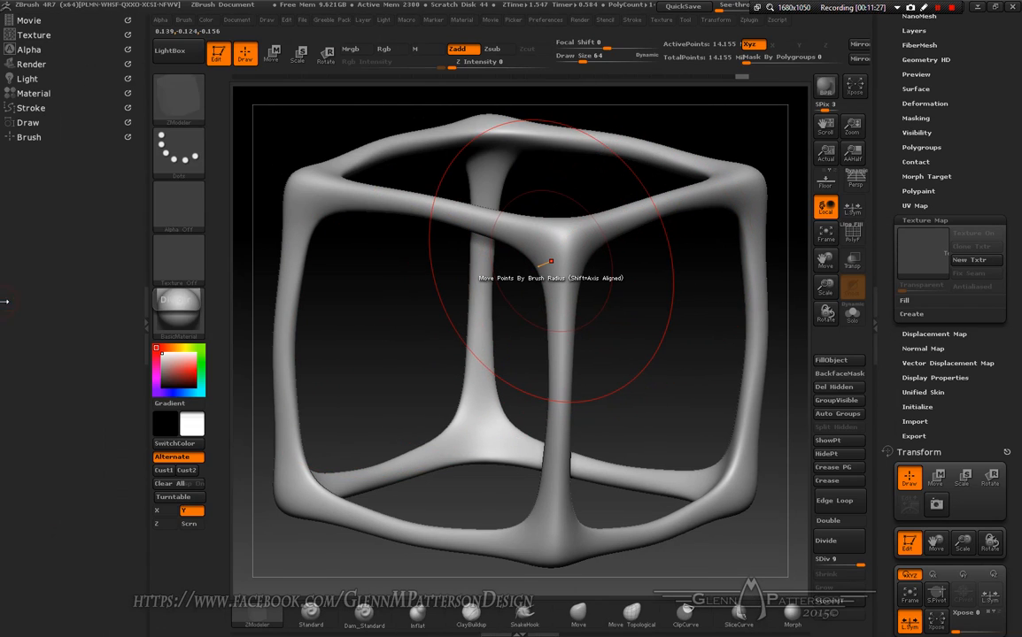
click(29, 36)
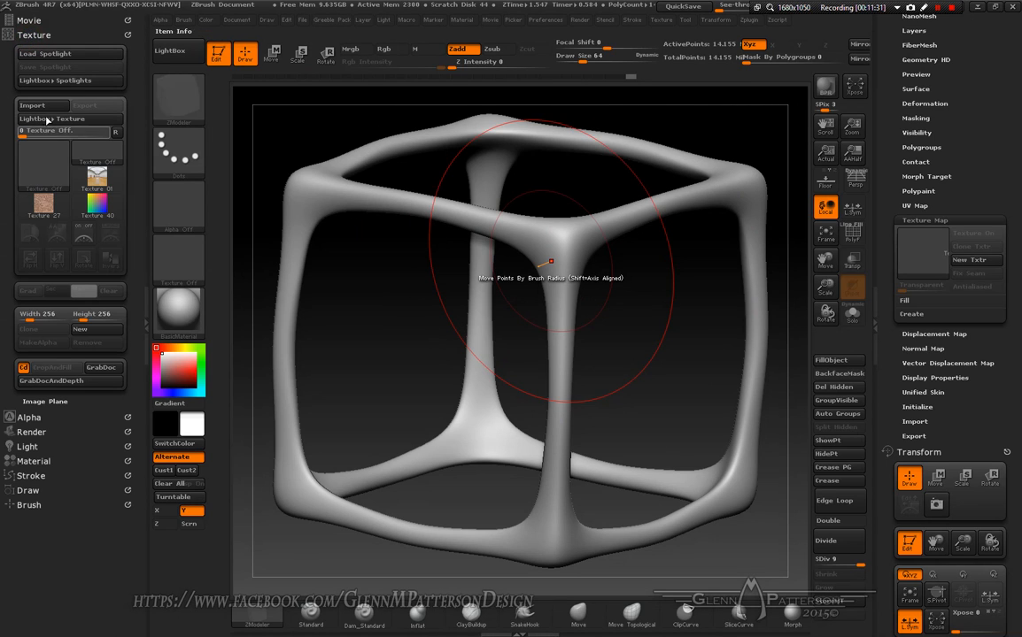
click(43, 108)
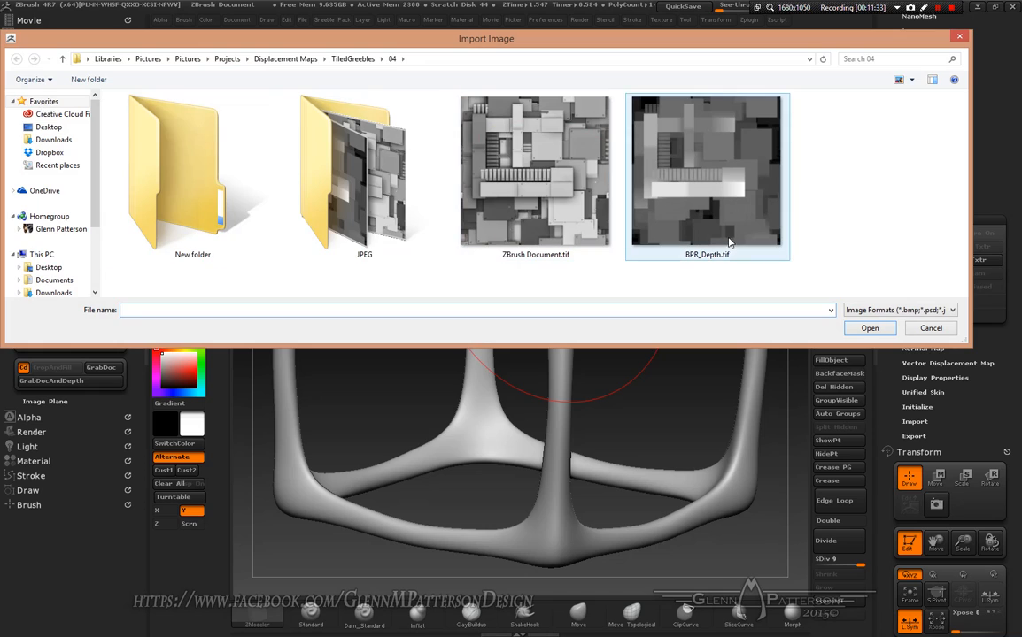
double_click(724, 229)
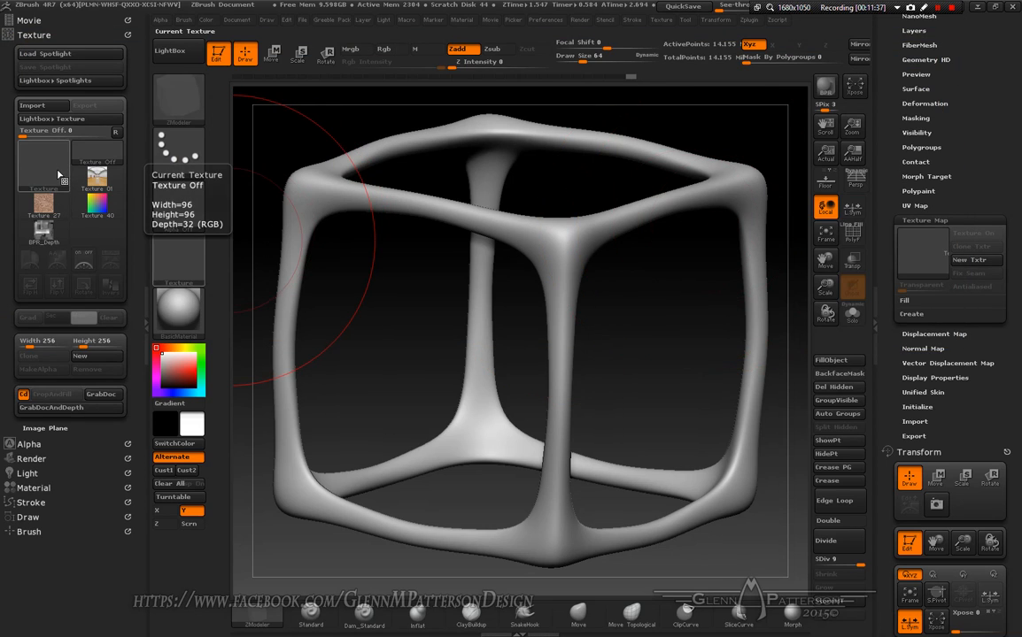
click(46, 234)
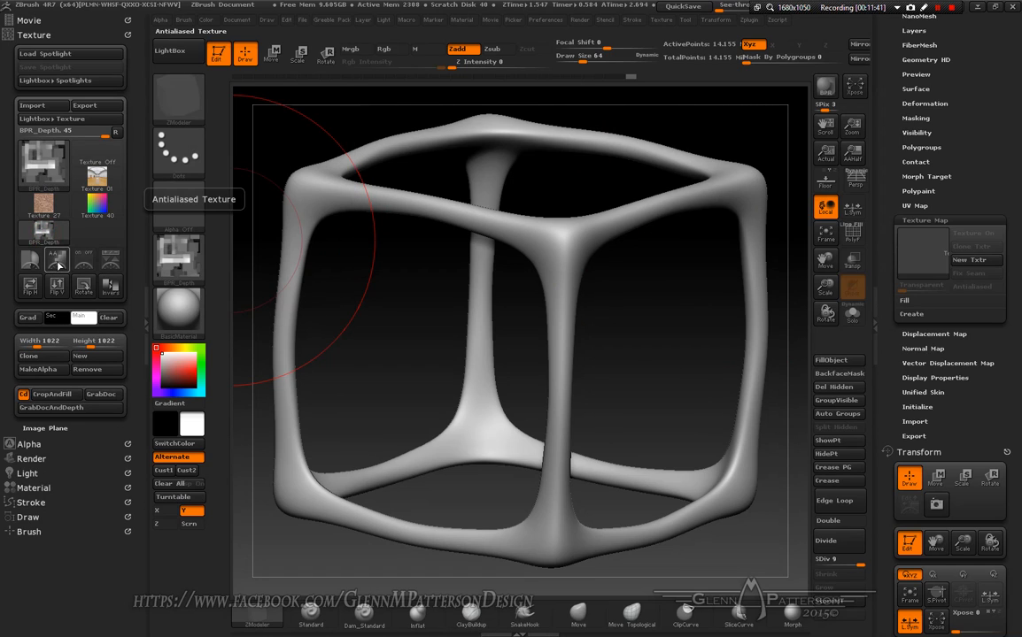
click(56, 259)
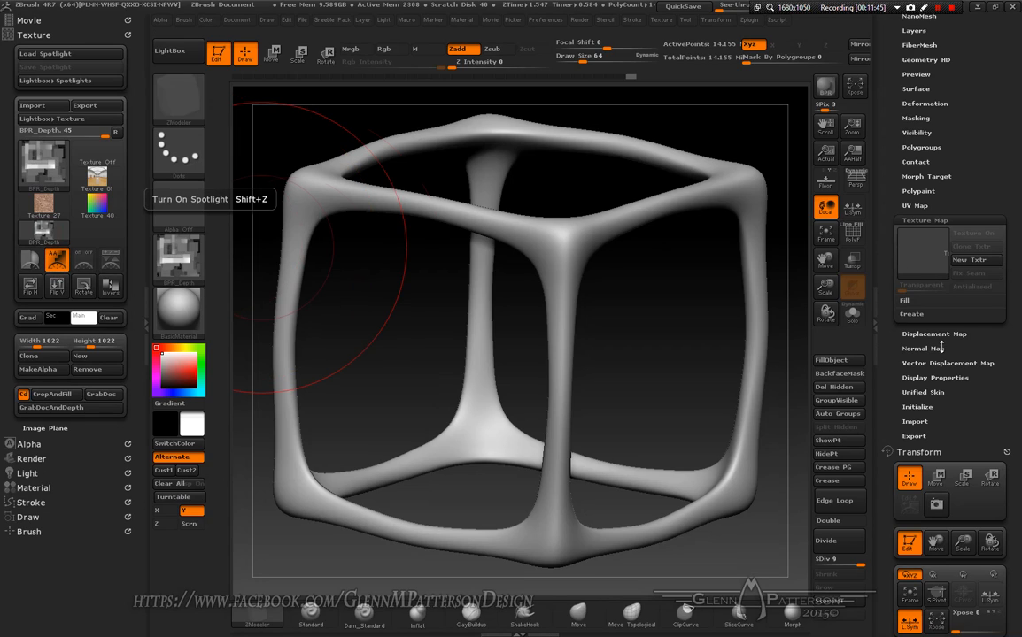
Step: Switch the draw mode to Mrgb and convert the BPR_Depth texture to polypaint on the cube frame
click(920, 191)
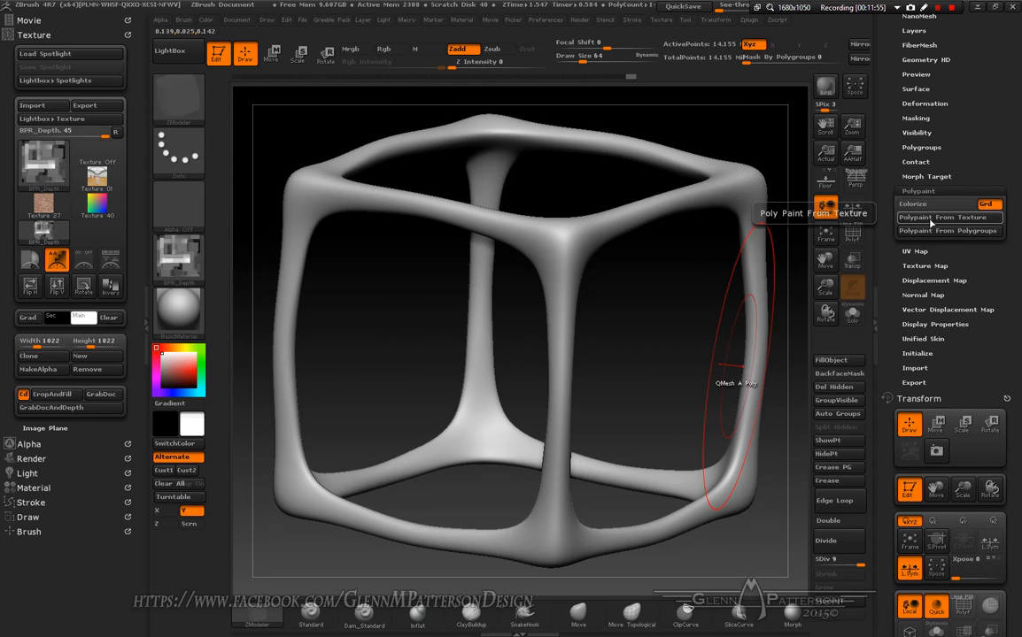
click(928, 219)
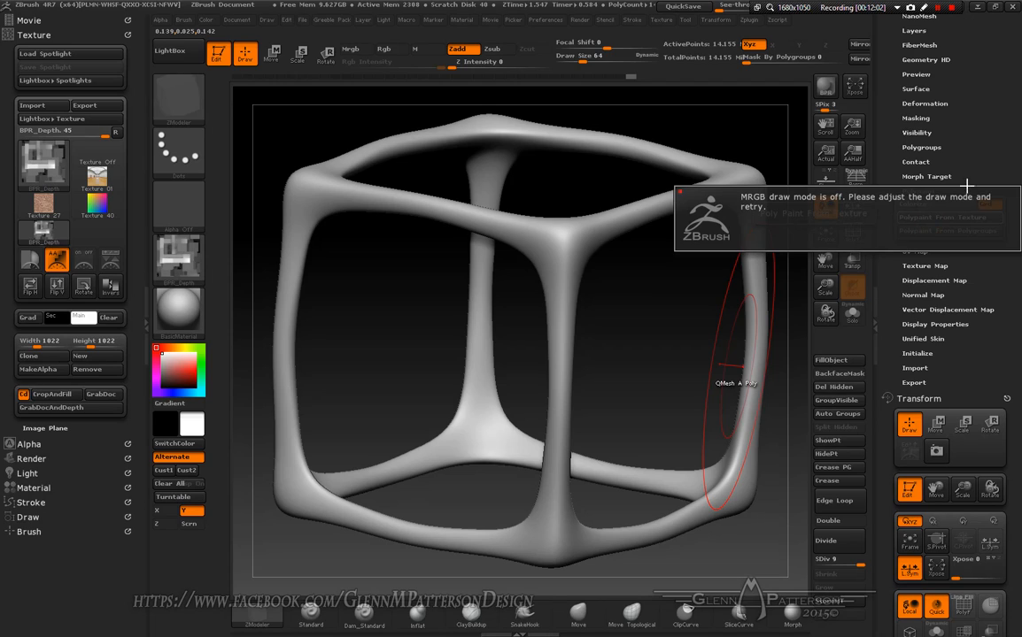
click(355, 52)
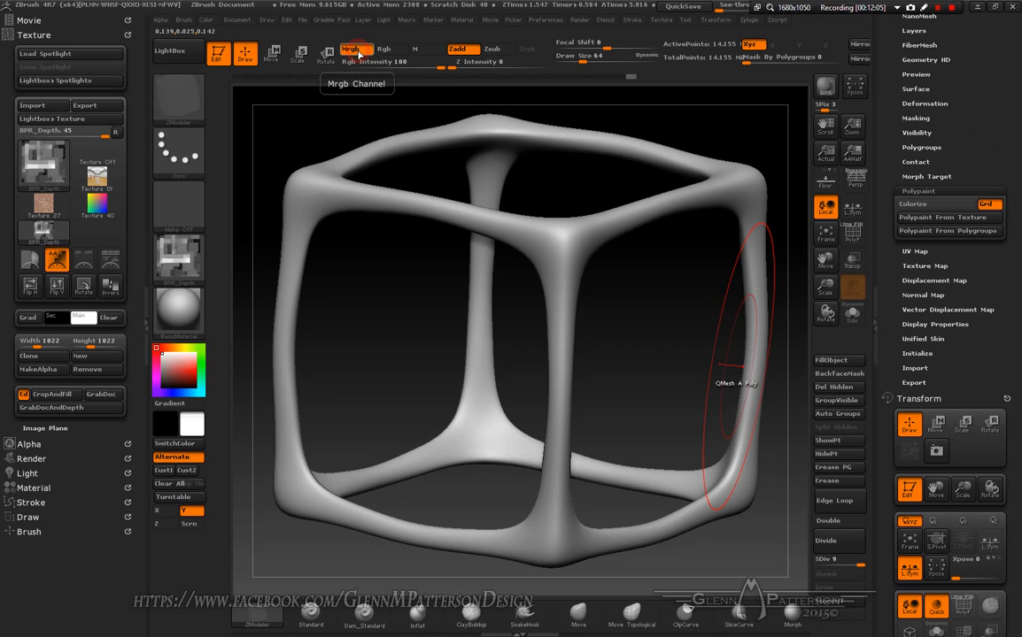
click(947, 221)
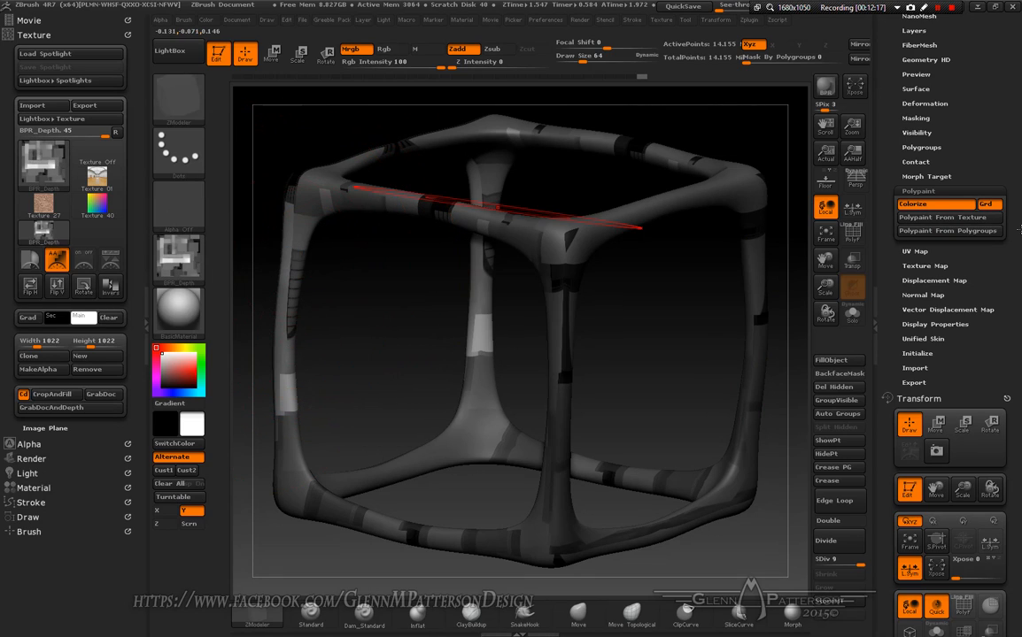
Step: Mask the cube frame by the intensity of its polypaint colour
drag(1011, 335, 1020, 312)
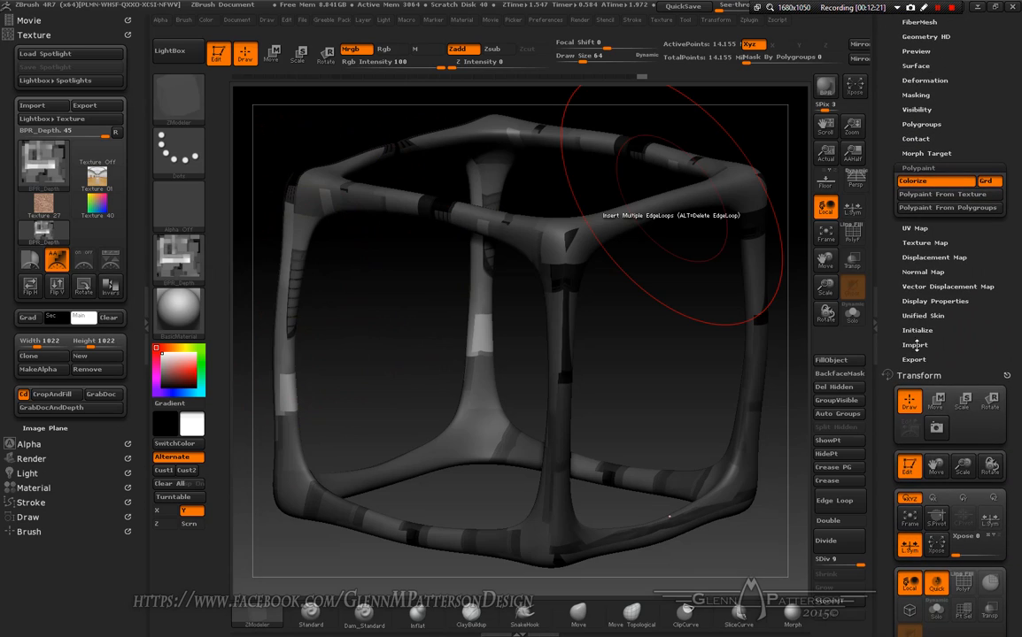
click(914, 93)
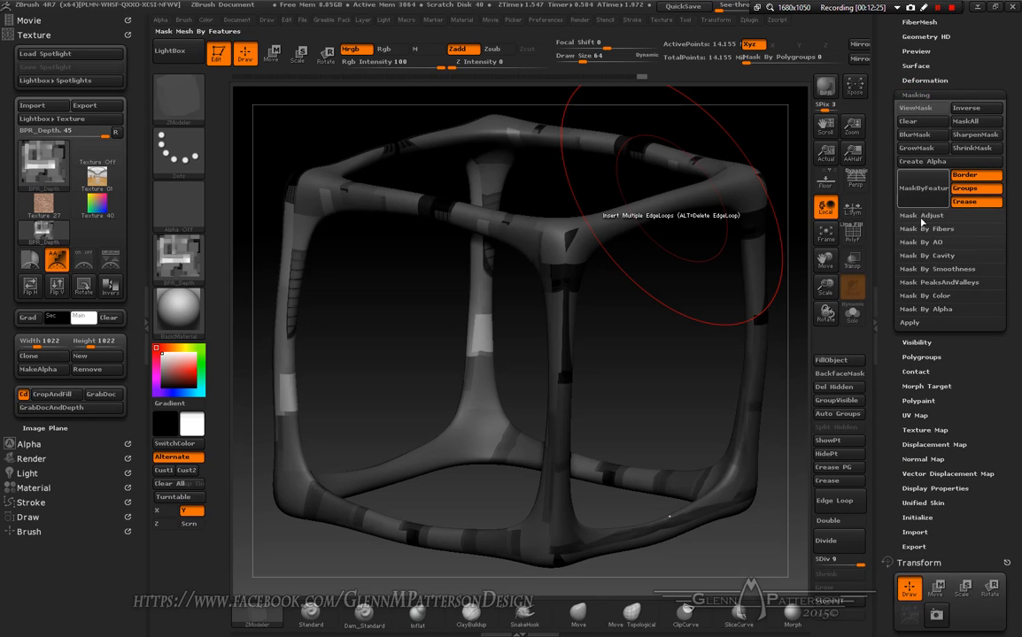
click(928, 308)
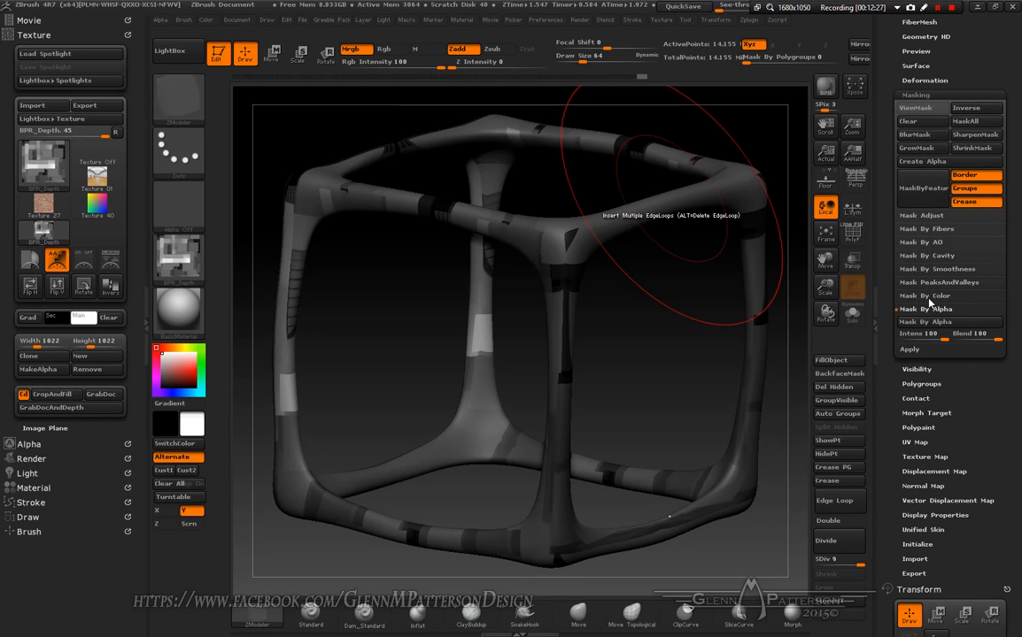
click(928, 297)
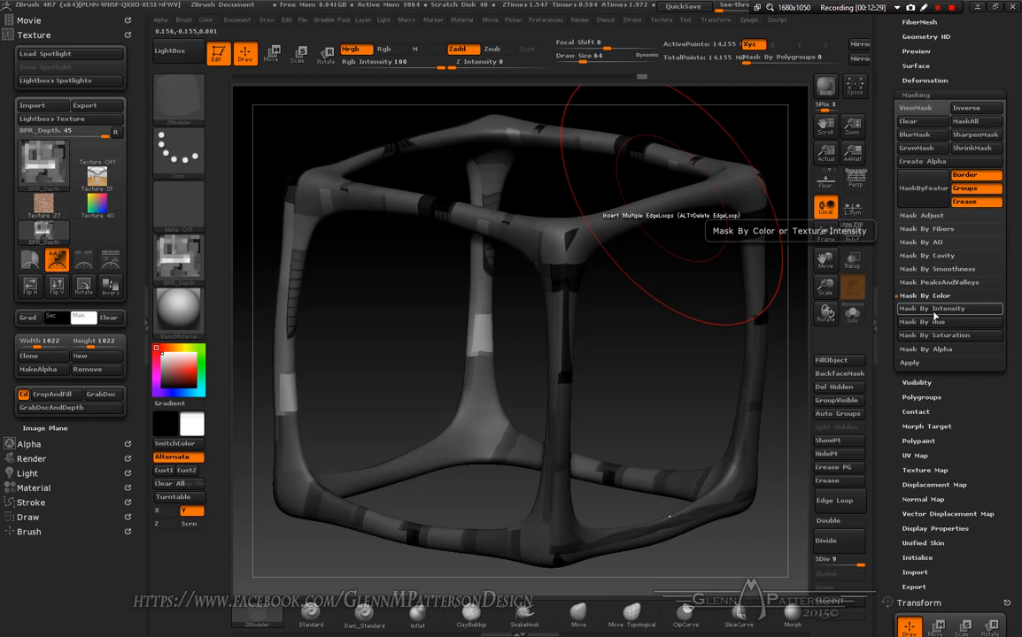
click(934, 309)
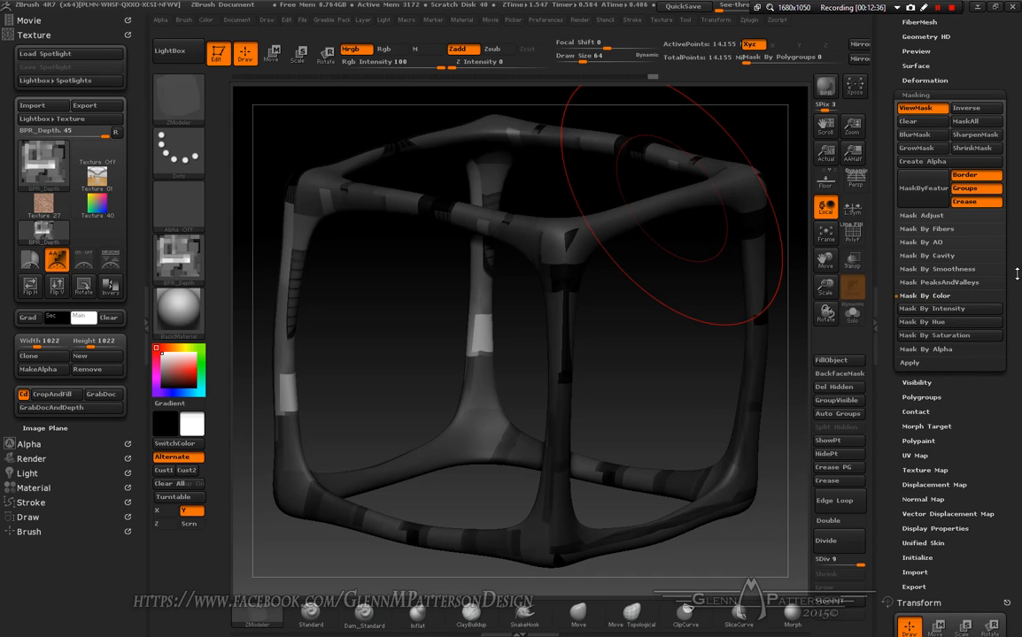
Step: Try an Inflate deformation of 10 on the masked cube frame and undo it
scroll(973, 412, up, 5)
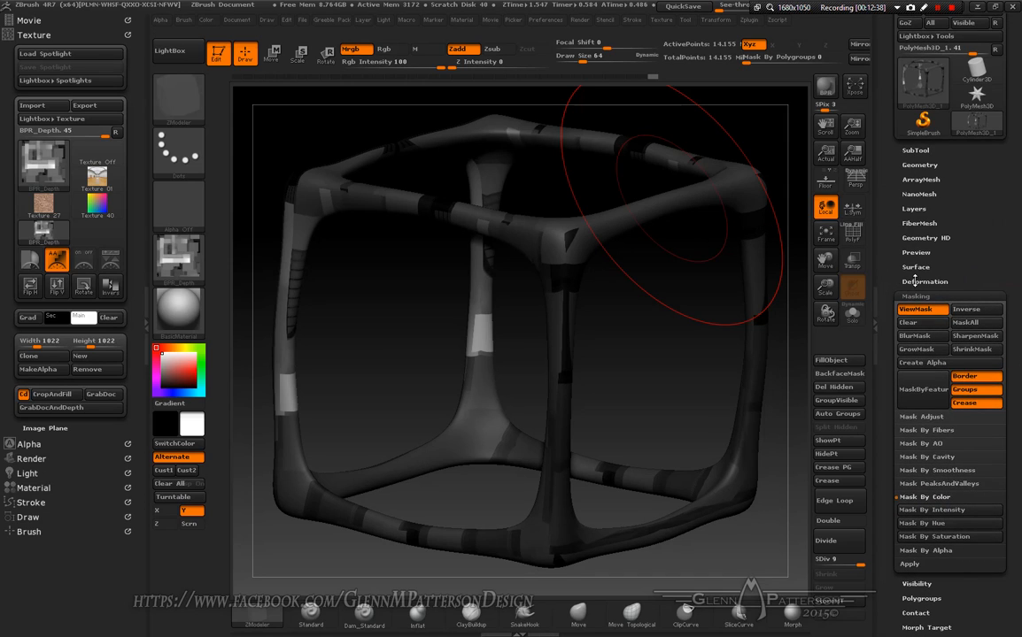
click(915, 280)
scroll(1007, 293, down, 2)
scroll(1007, 293, down, 2)
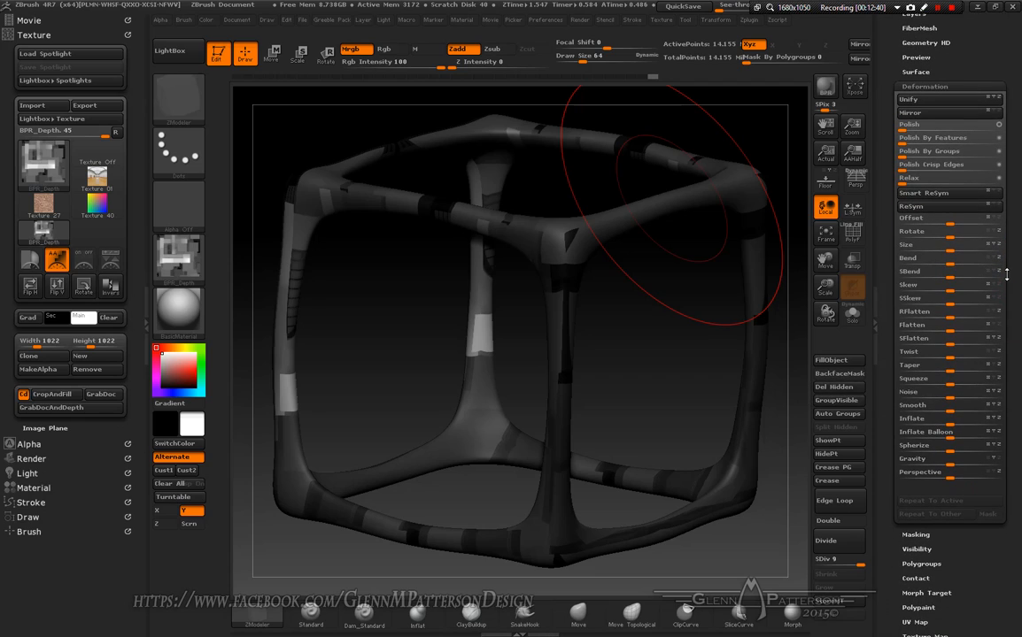
click(913, 424)
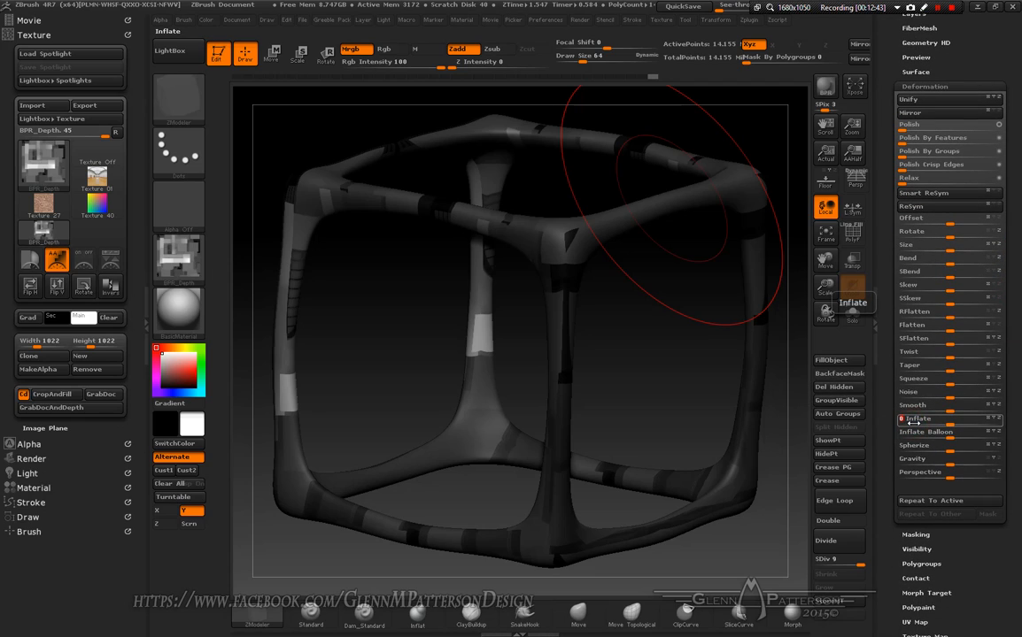
text(10)
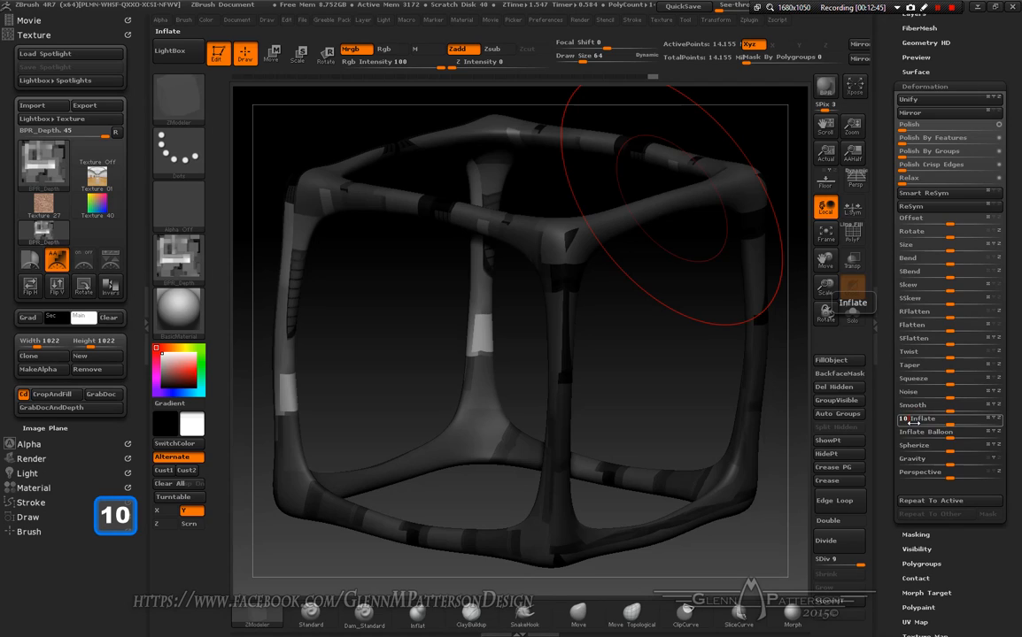
key(Return)
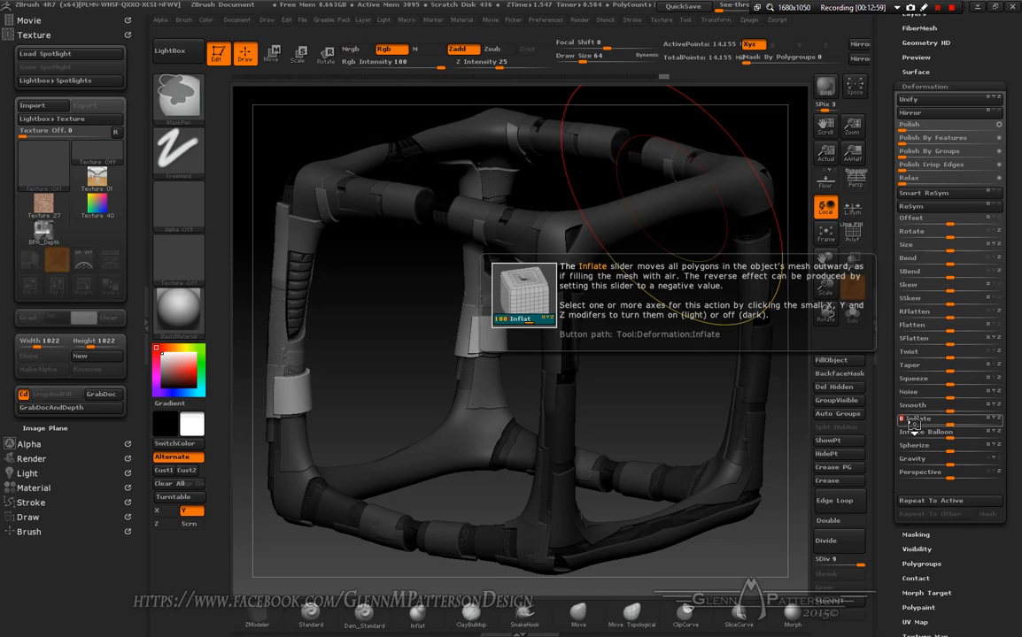
key(ctrl+z)
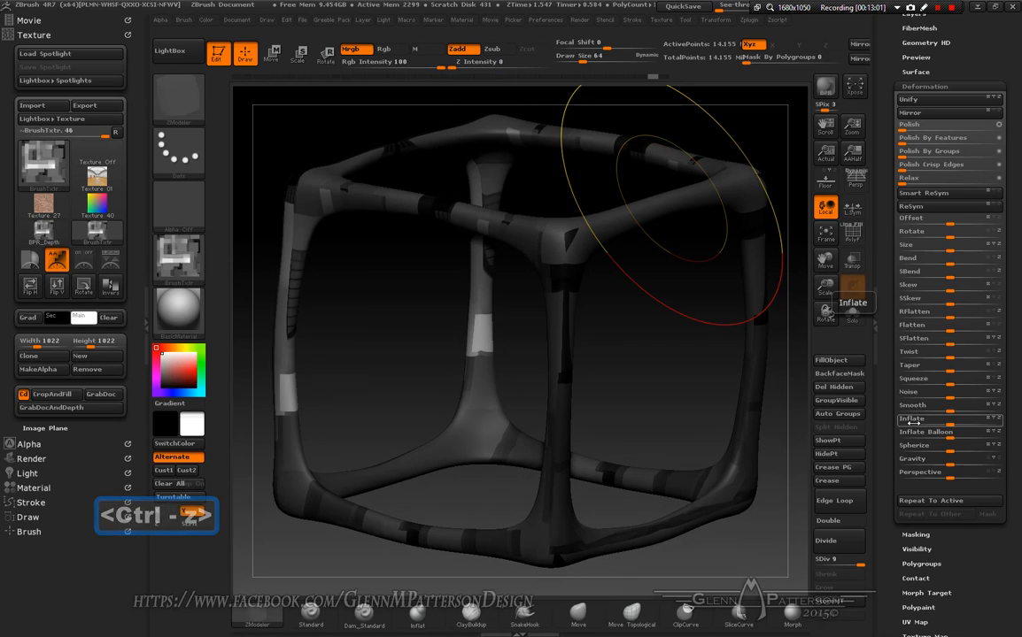
Step: Inflate the masked cube frame by 15 and inspect the raised greeble panels from different angles
text(15)
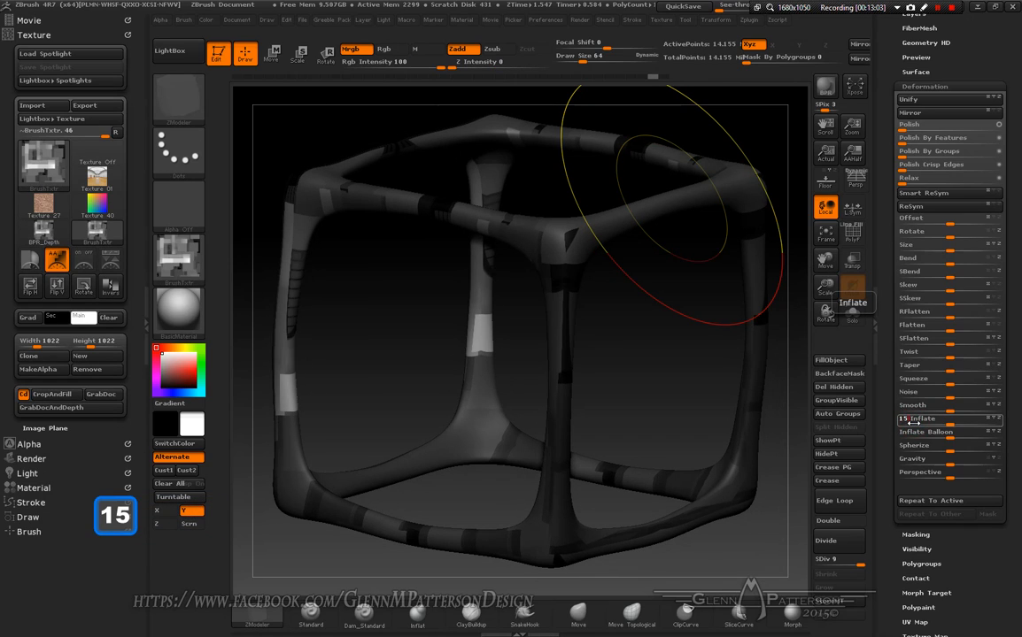
key(Return)
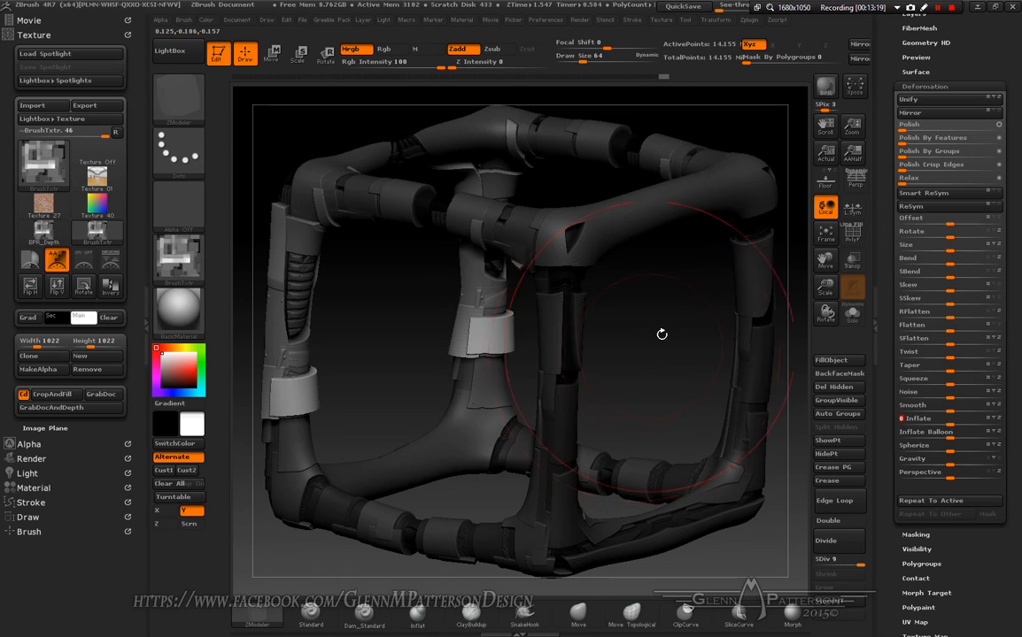
mouse_move(641, 340)
mouse_down()
mouse_move(686, 355)
mouse_move(563, 306)
mouse_move(641, 348)
mouse_up()
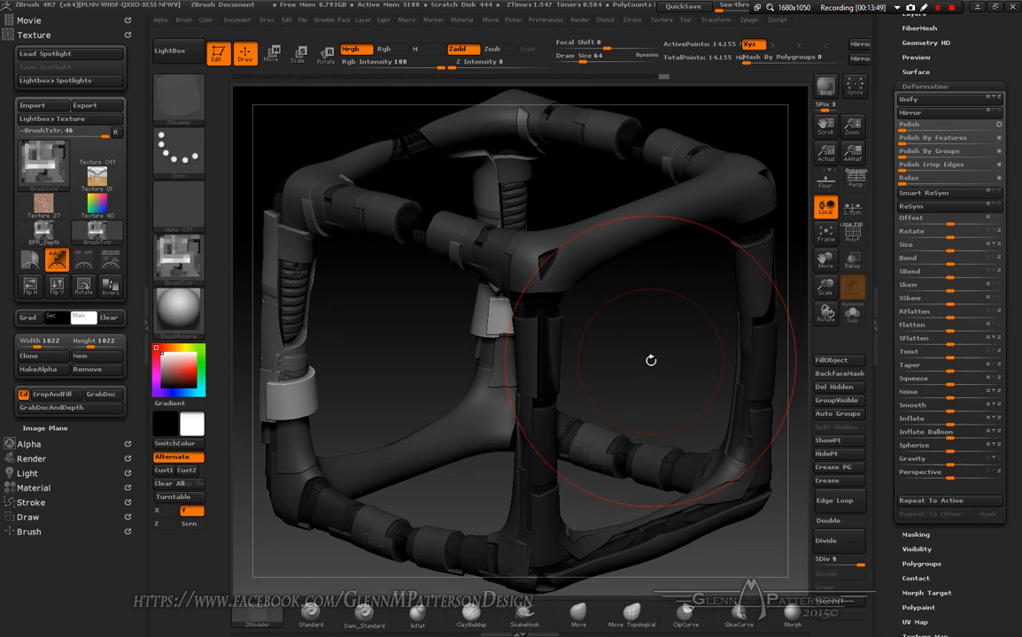
drag(664, 346, 585, 482)
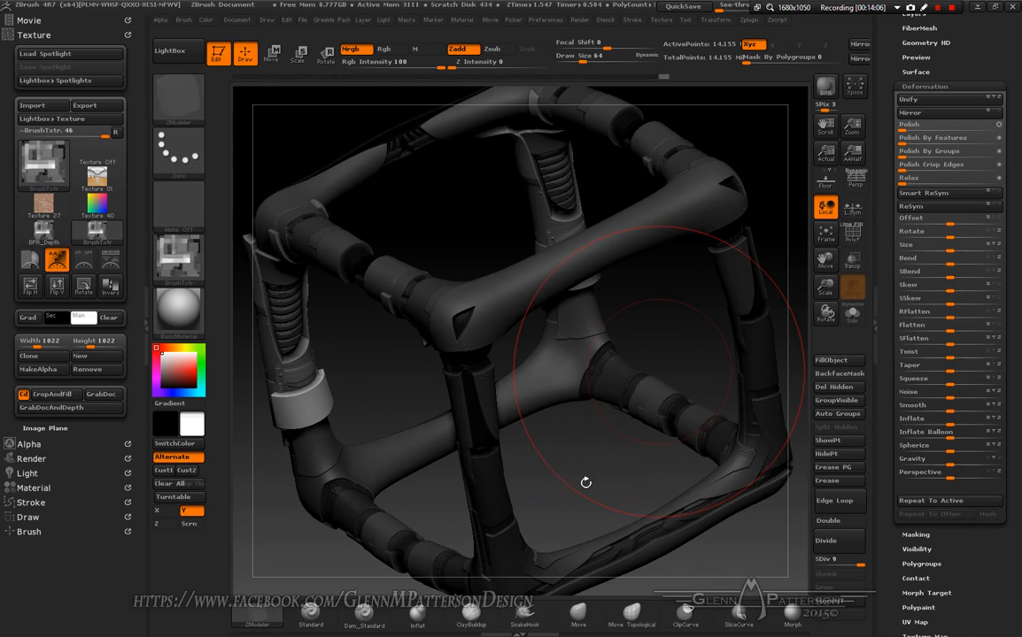
Step: Clear the mask, switch the active texture off and fill the whole cube frame with white
key(ctrl)
ctrl+drag(681, 314, 652, 330)
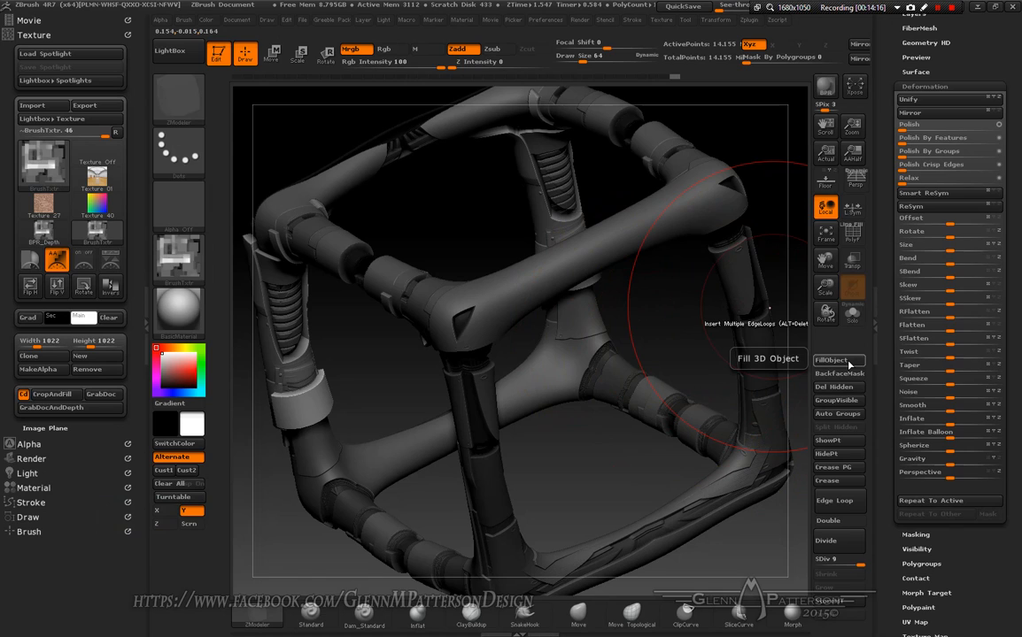
click(179, 257)
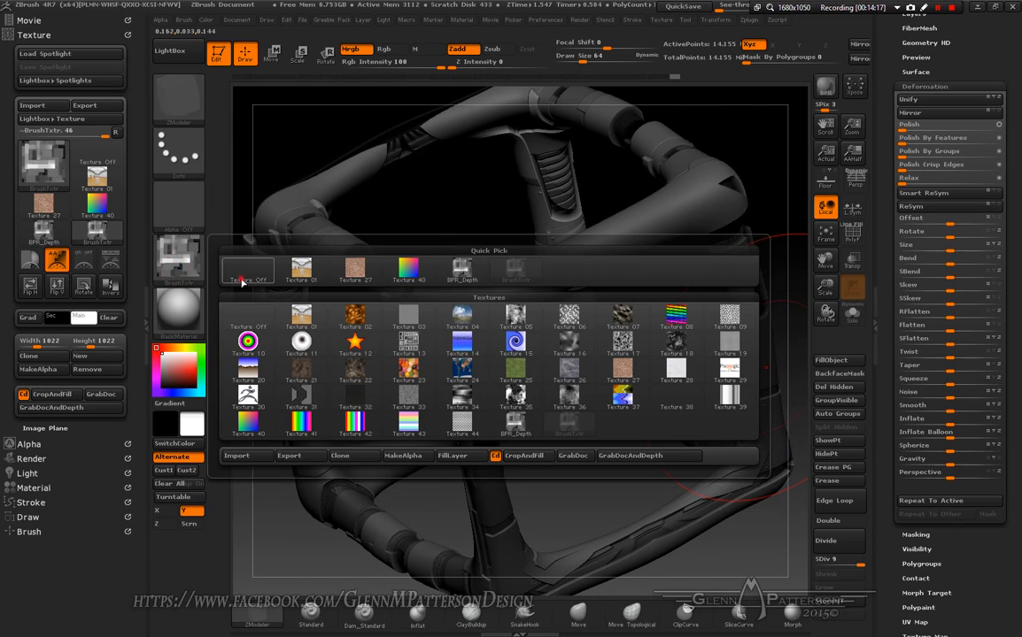
click(242, 280)
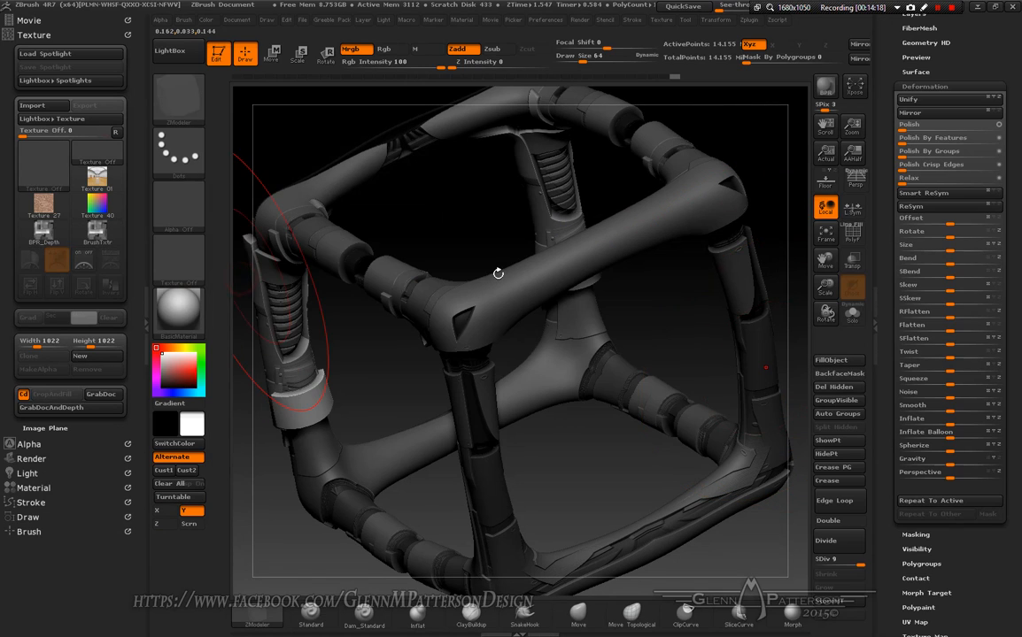
click(838, 360)
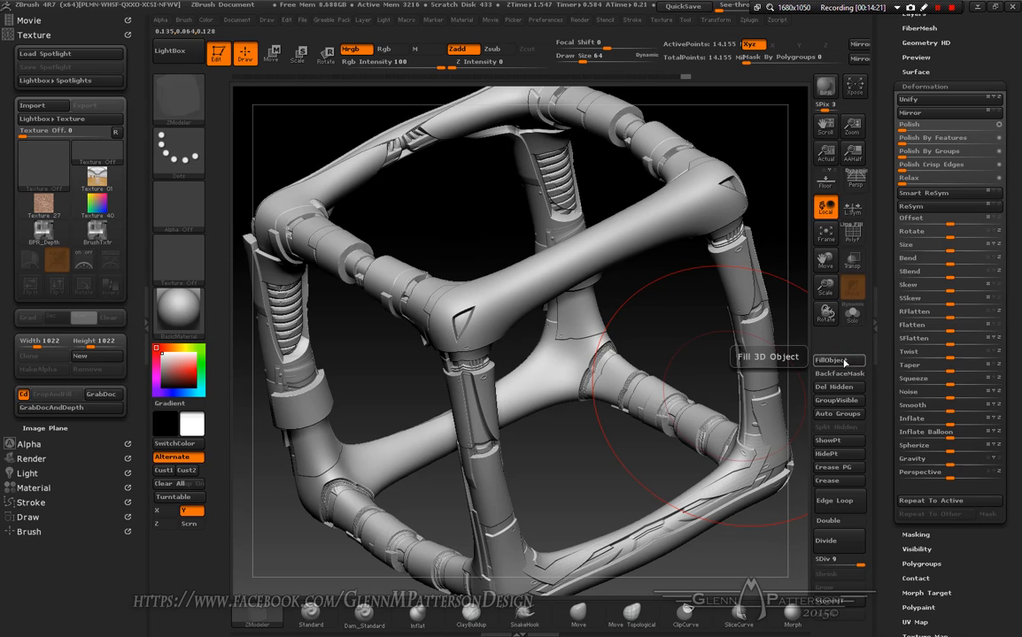
Step: Import the greeble image as the cube frame's texture map and inspect it up close on the corner joint
drag(1018, 92, 1013, 1)
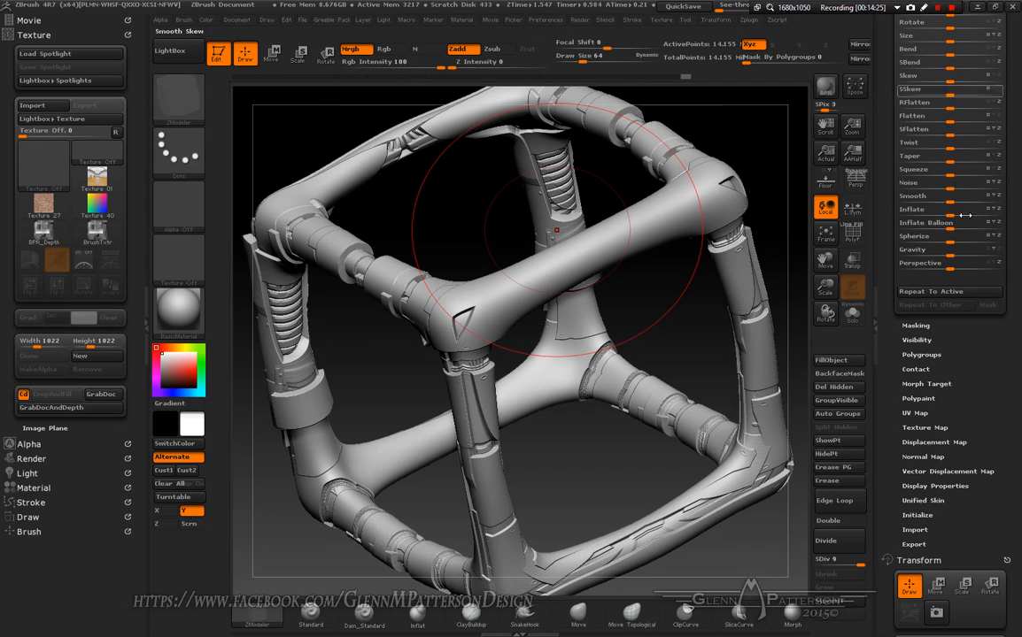
click(925, 429)
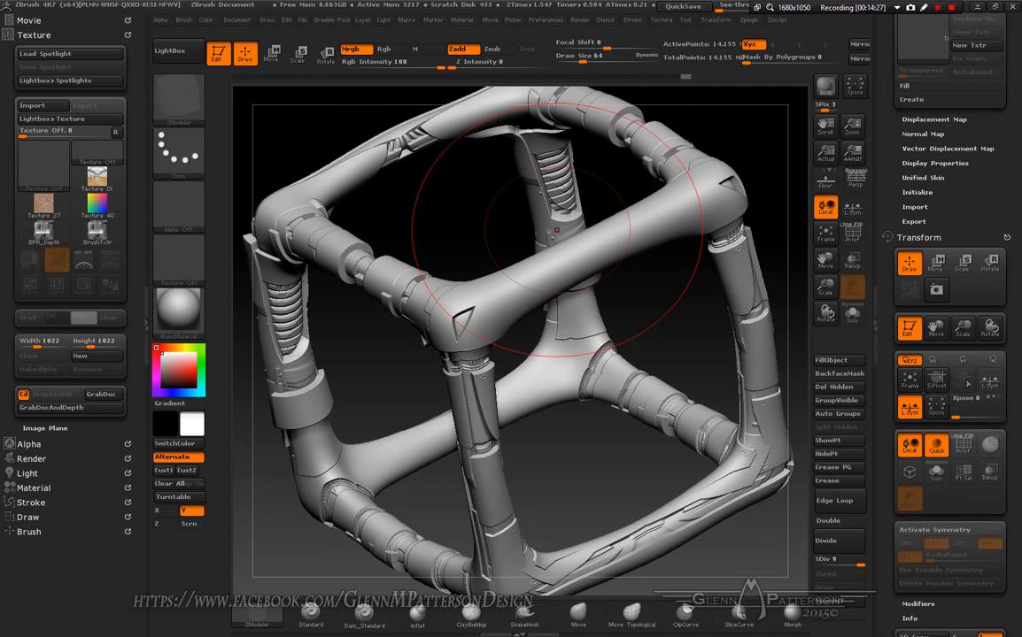
drag(1020, 316, 1018, 504)
click(914, 219)
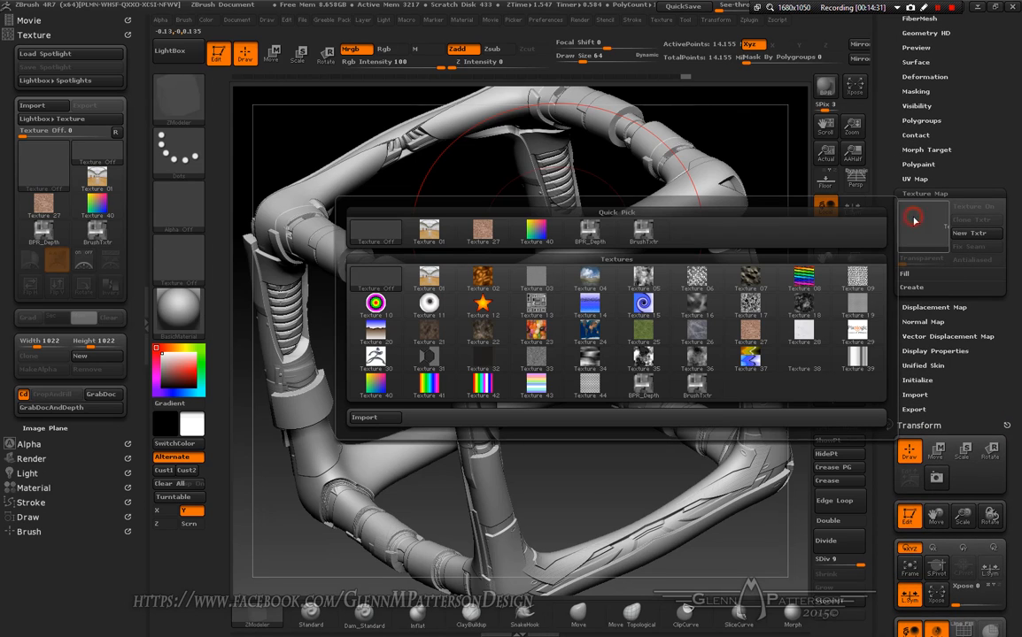
click(379, 419)
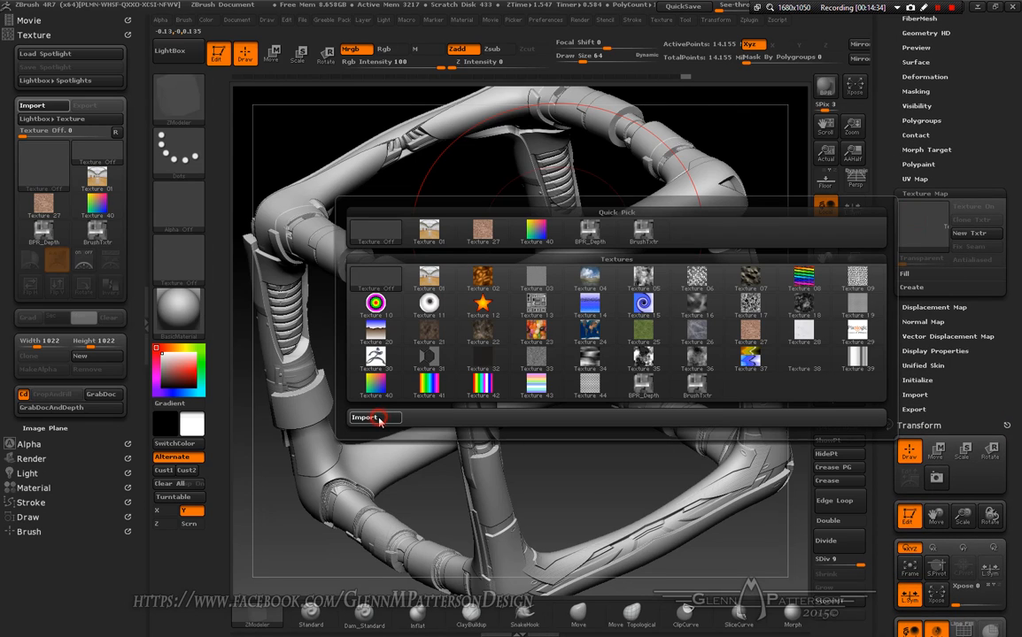
double_click(559, 205)
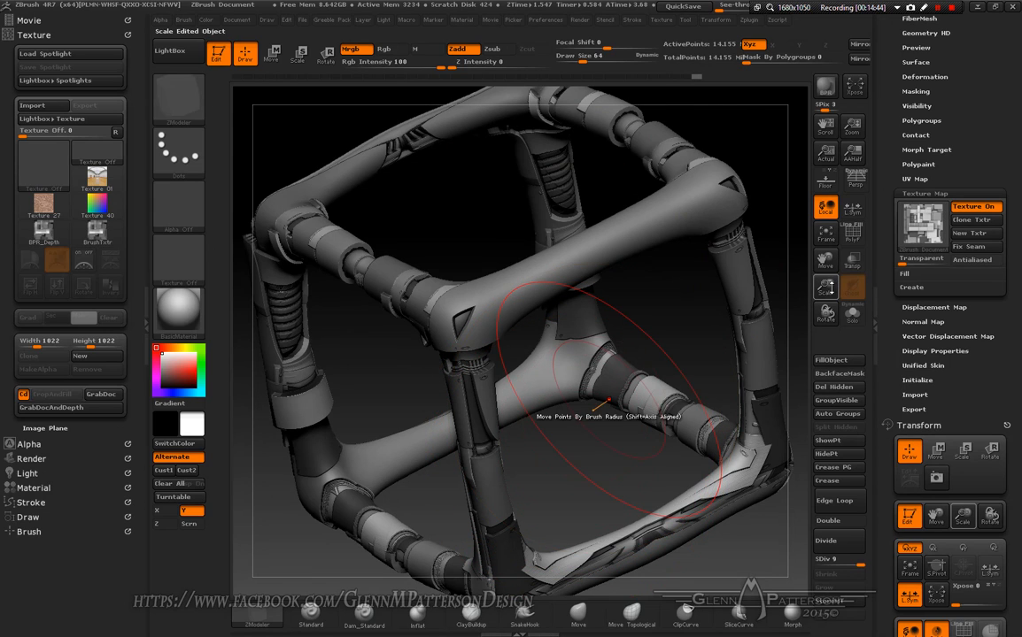
drag(825, 288, 835, 365)
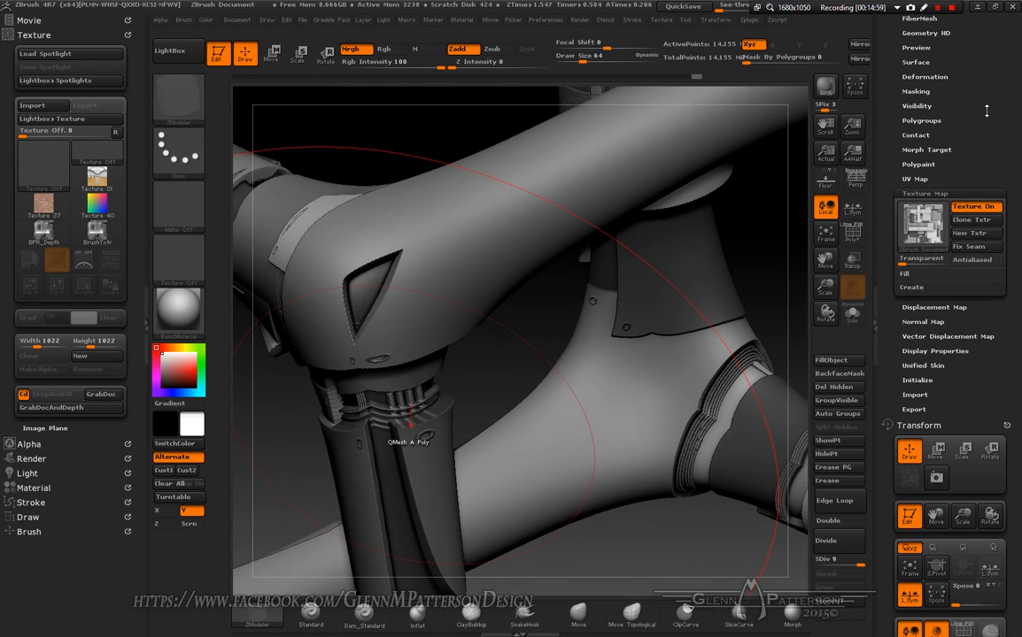
Step: Enable Keep UVs in Decimation Master and pre-process the current cube frame mesh
drag(986, 110, 1009, 196)
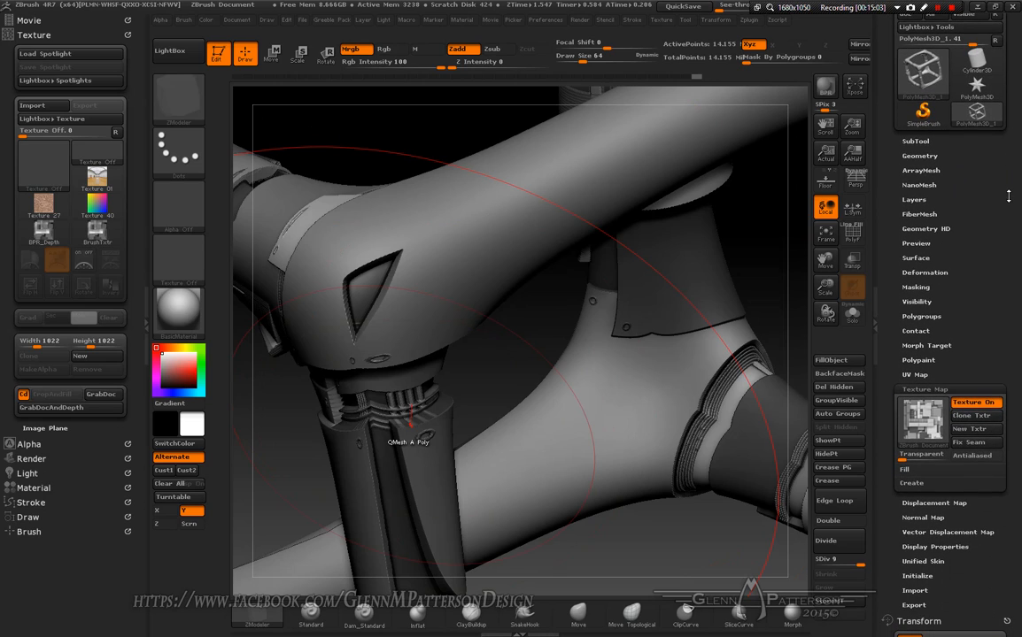
key(f)
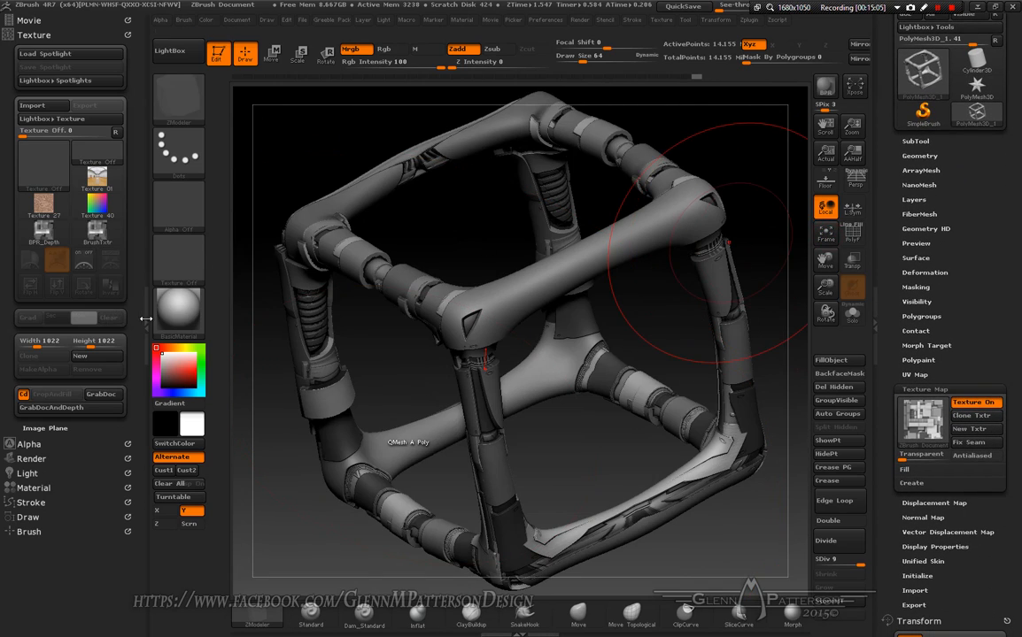
click(146, 319)
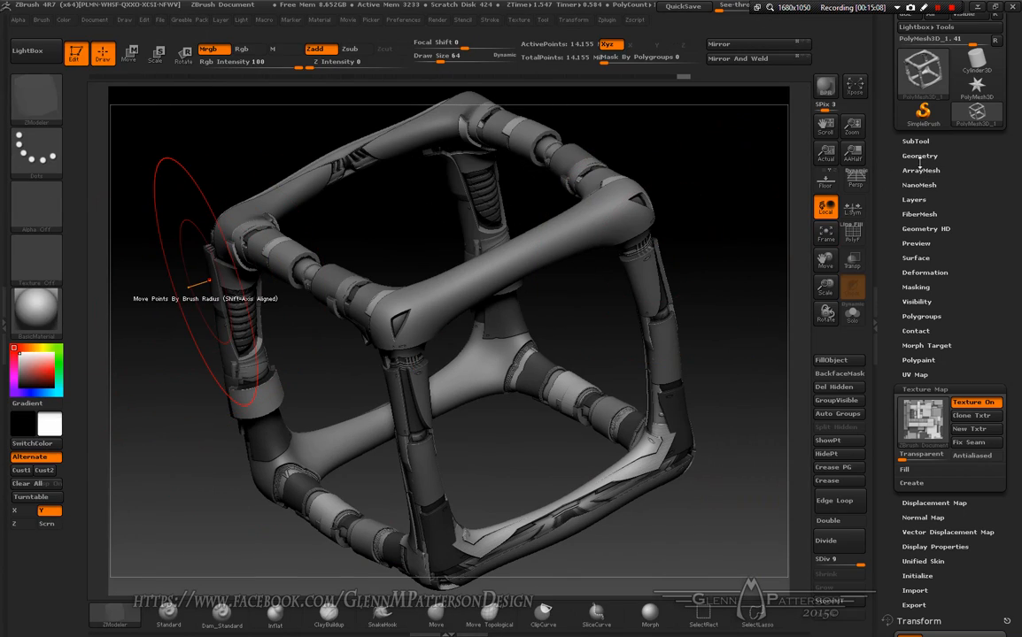
drag(874, 194, 888, 288)
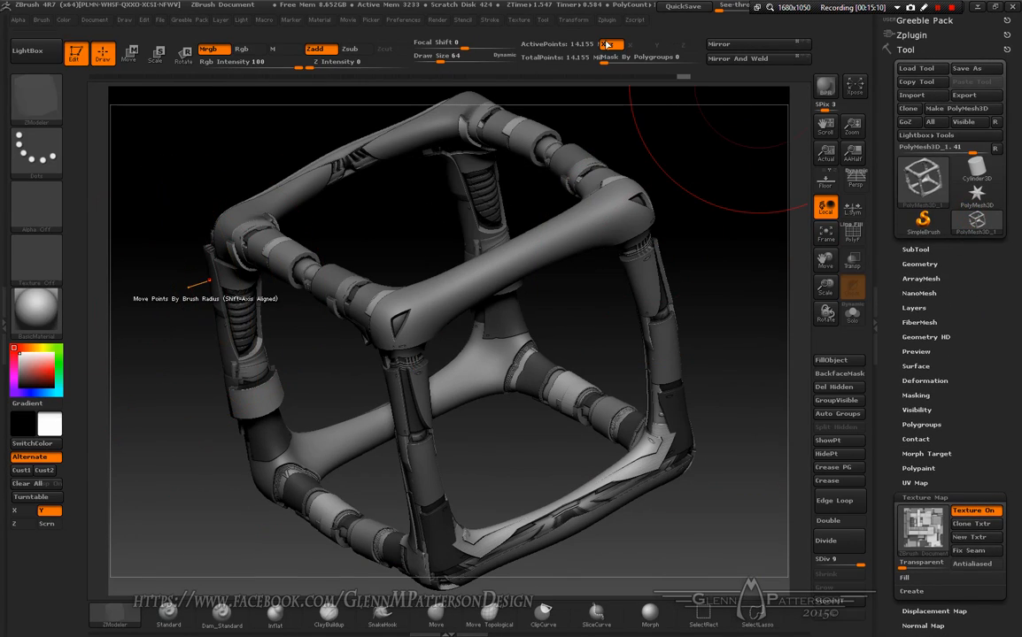
click(911, 35)
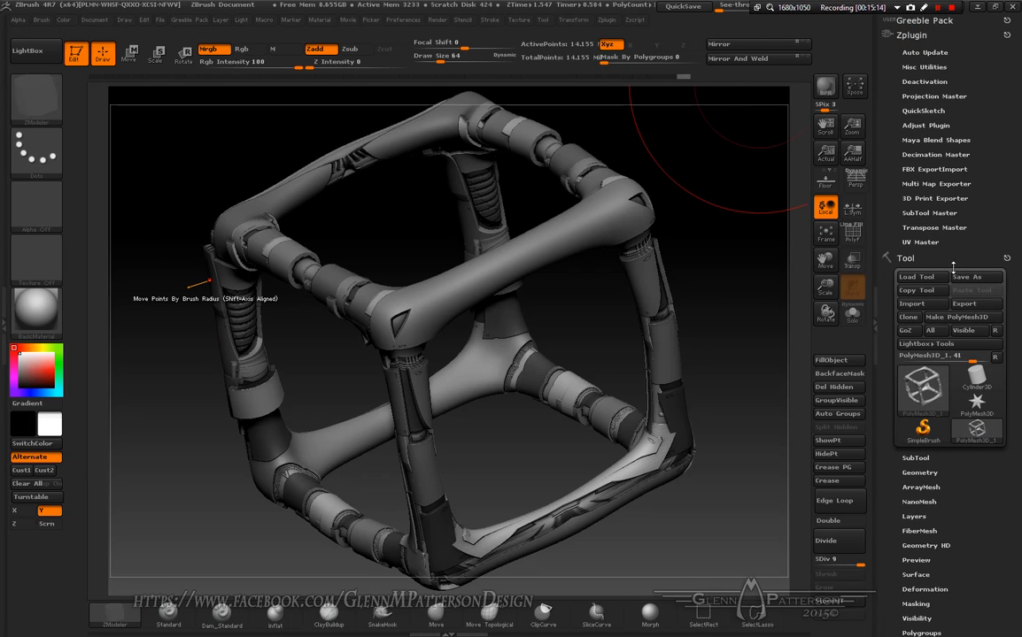
click(925, 154)
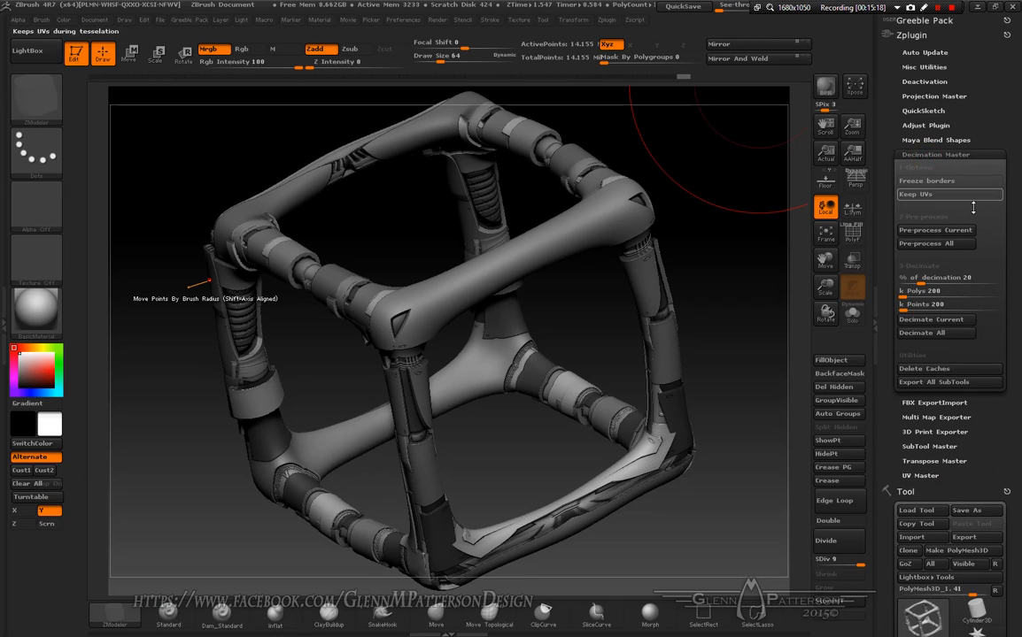
click(926, 194)
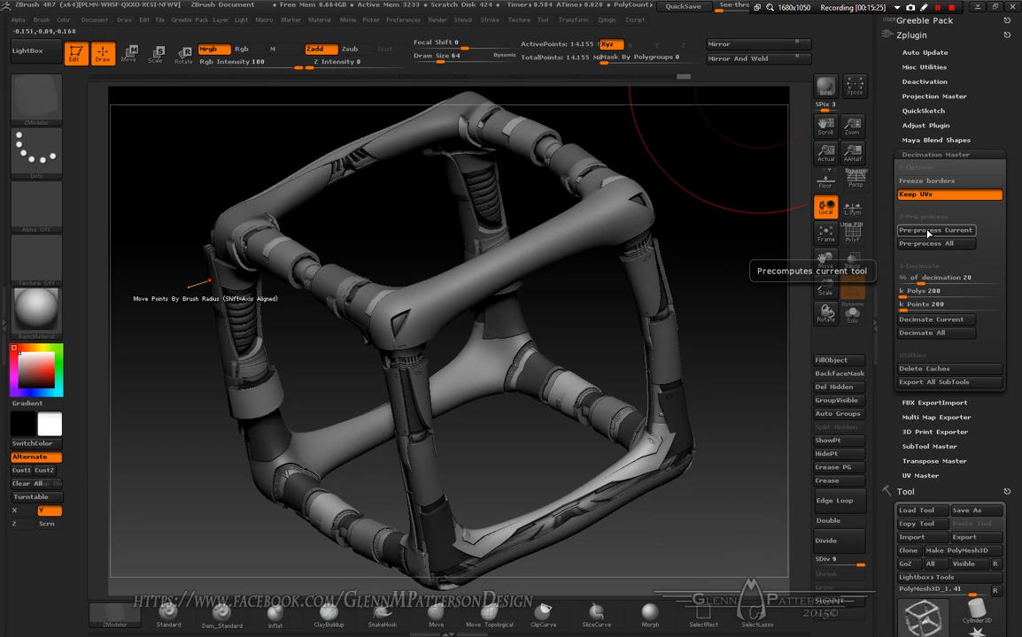
click(930, 231)
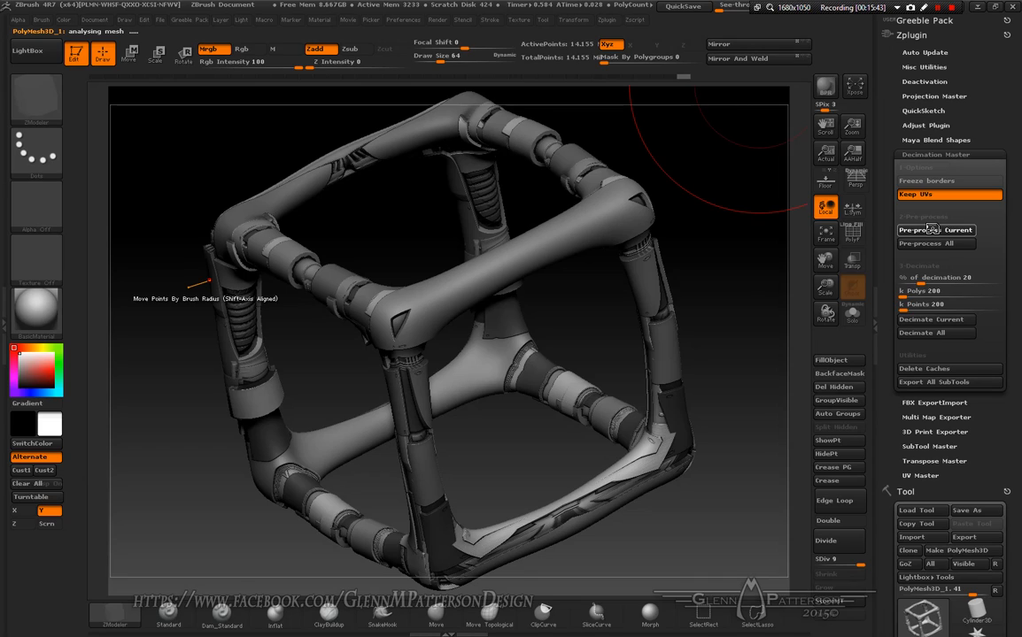
key(F11)
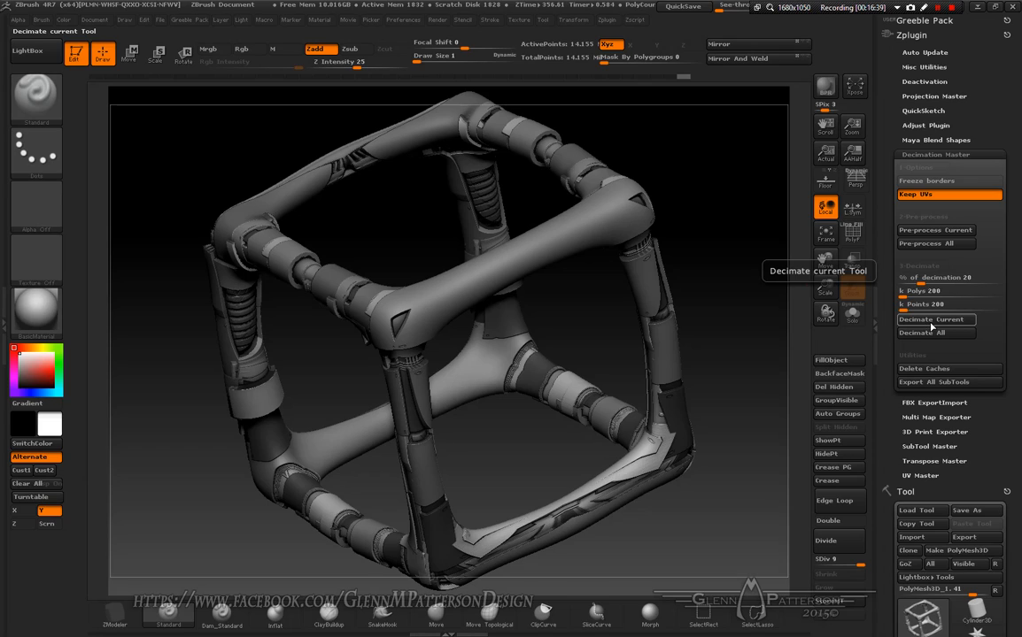
Step: Decimate the cube frame to 20 % and inspect its polygon wireframe up close
click(929, 322)
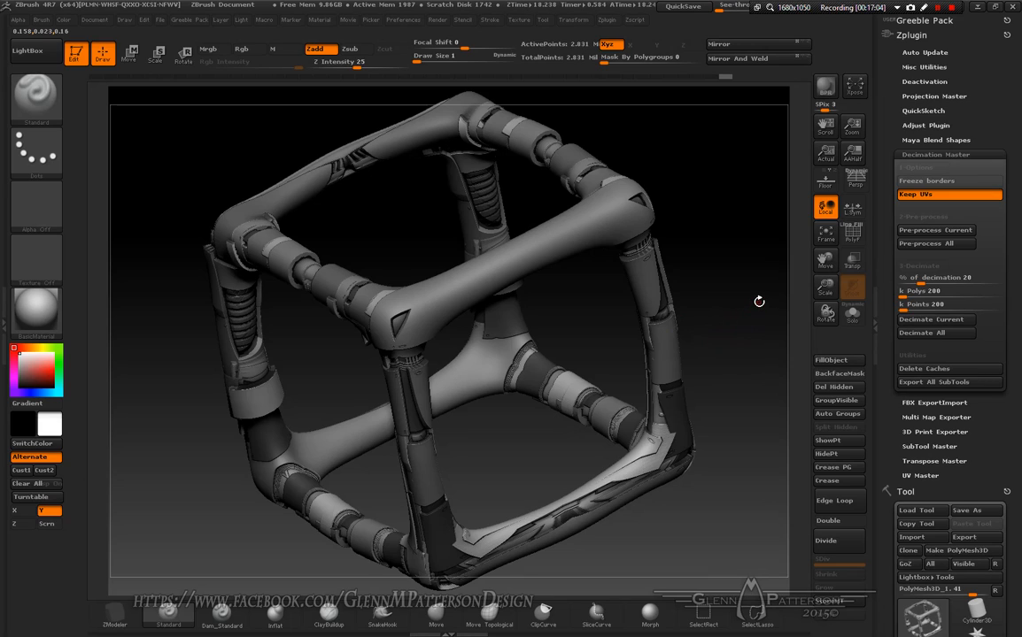
click(854, 239)
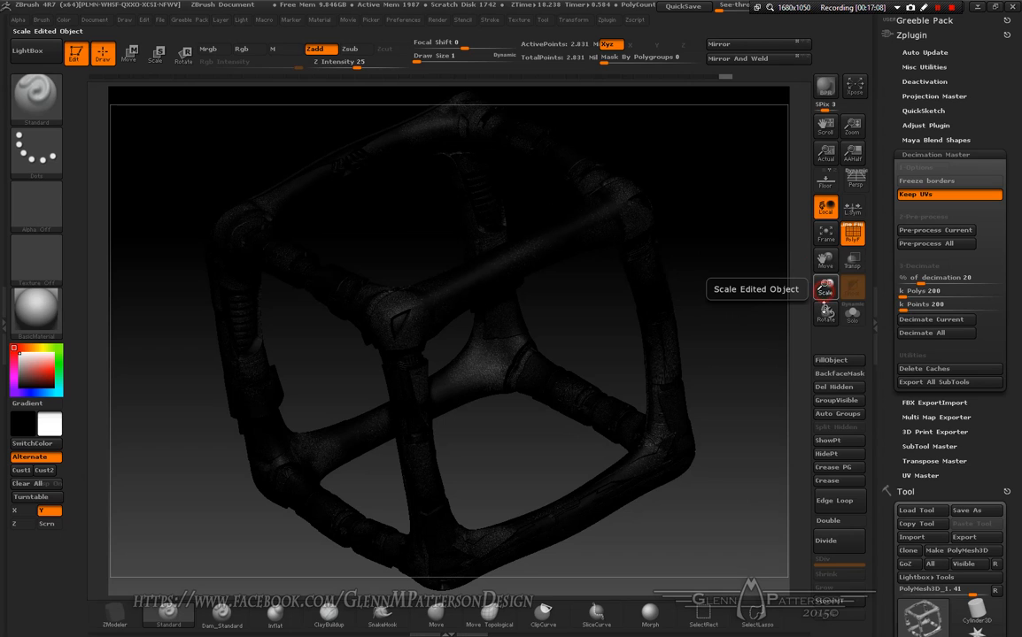
drag(825, 288, 829, 343)
drag(849, 400, 855, 456)
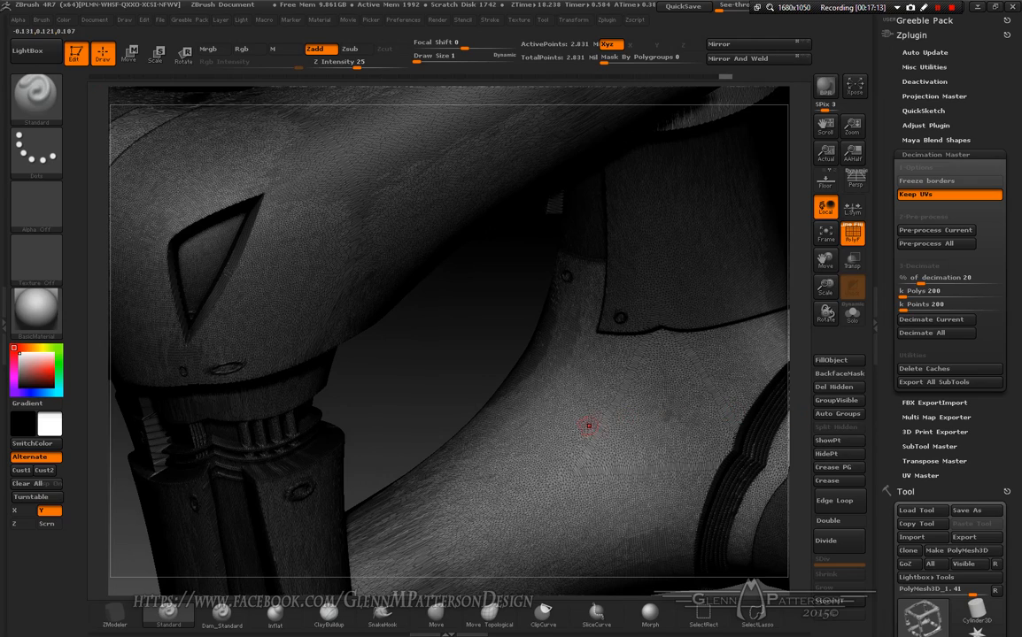
Step: Decimate the cube frame to 5 %, check its wireframe on the whole model and turn the polyframe display off
click(969, 277)
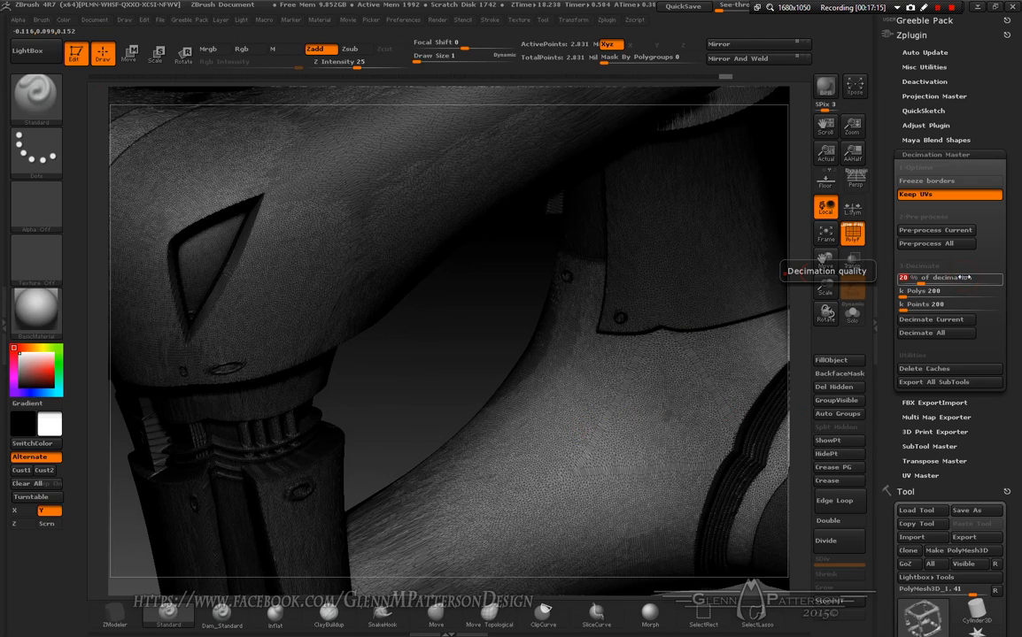
text(5)
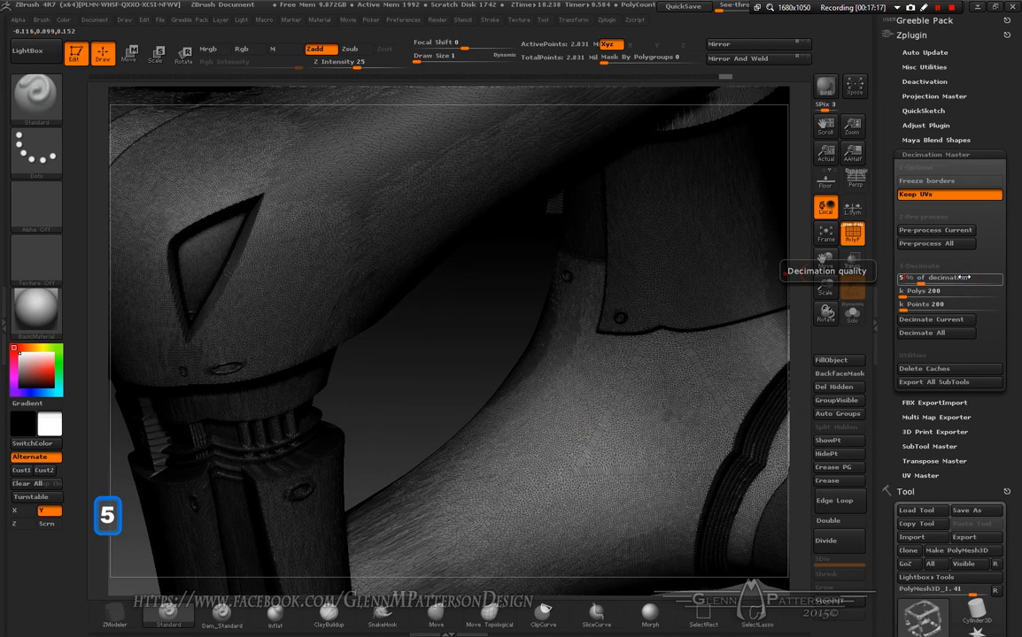
key(Return)
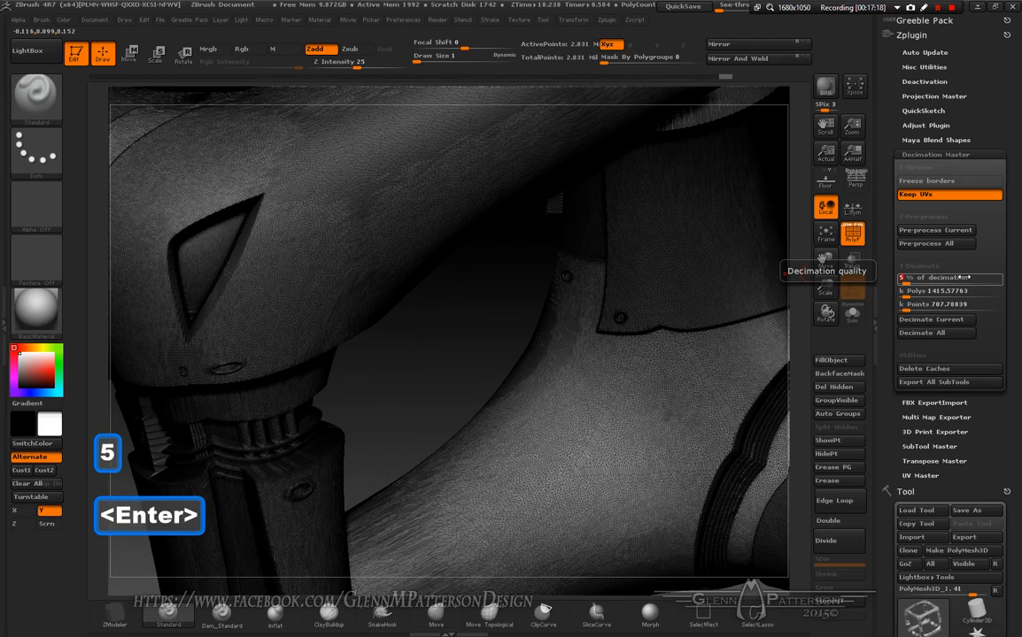
click(940, 321)
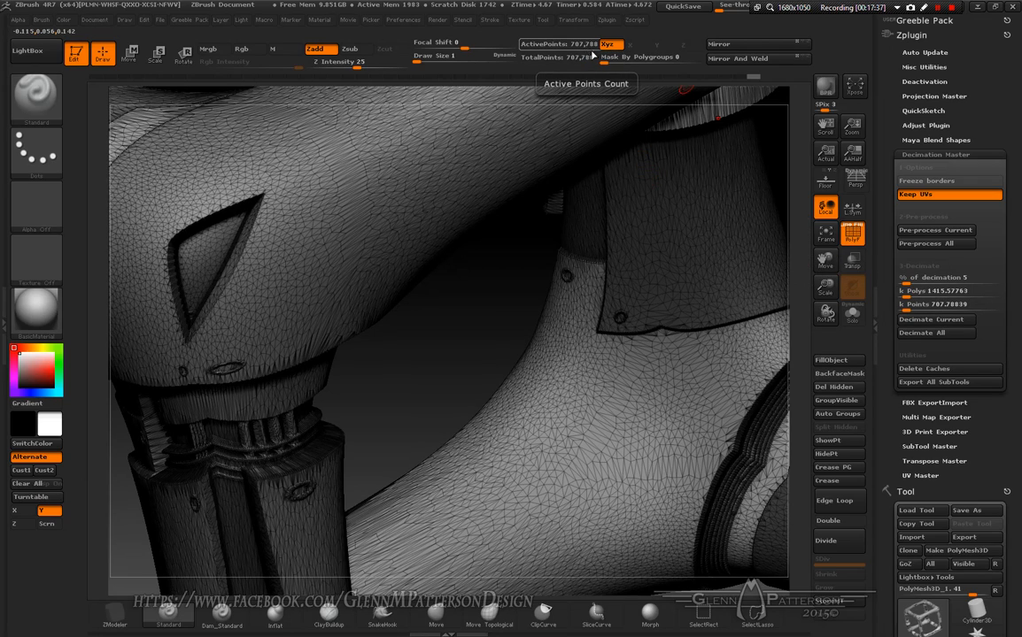
click(825, 235)
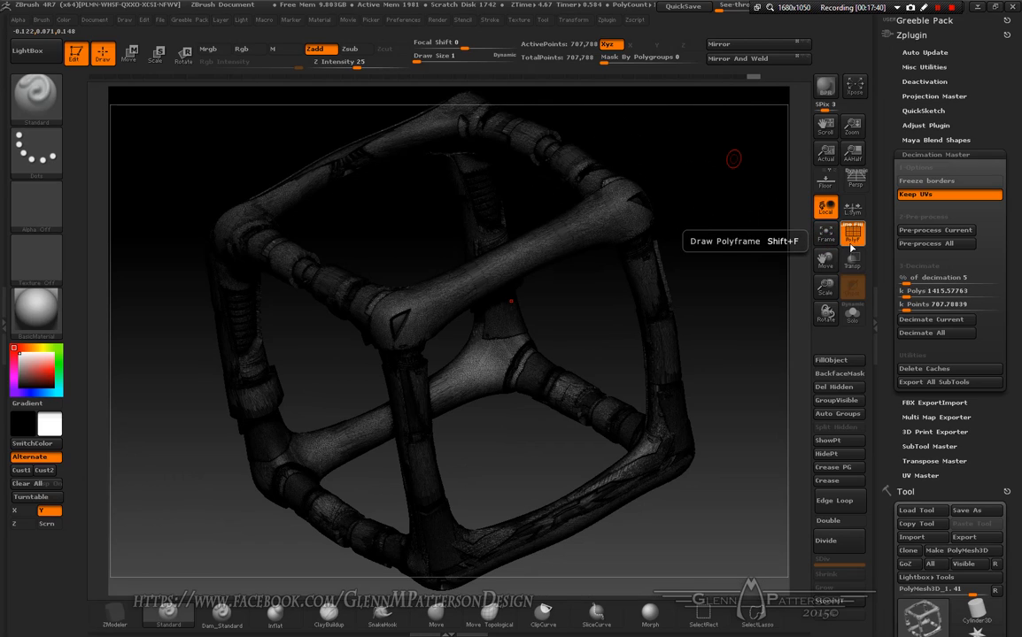
click(853, 239)
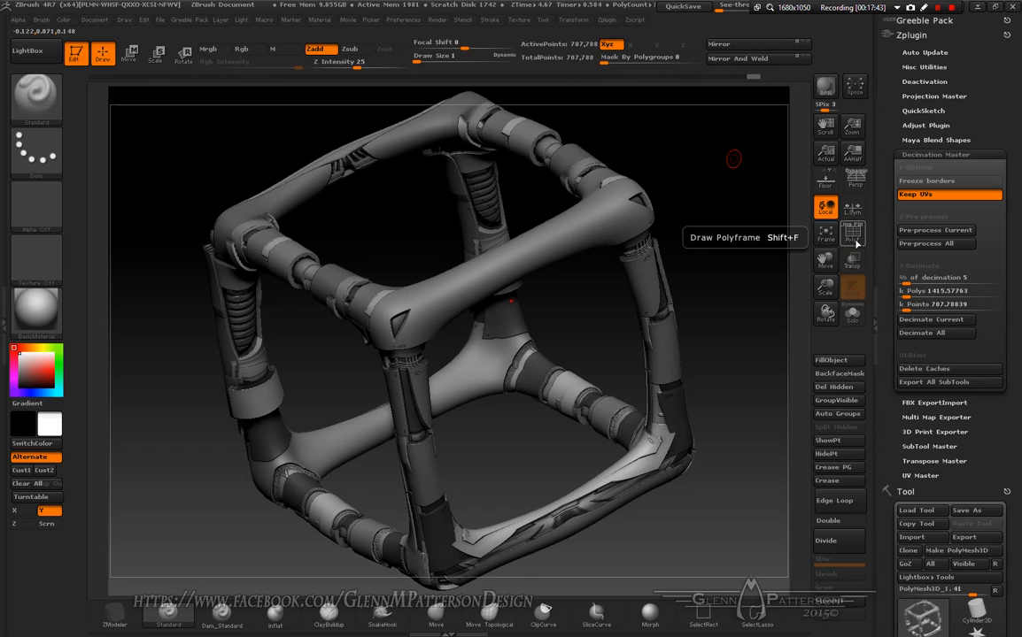
Step: Decimate the cube frame to 1 % and inspect the preserved surface detail up close
click(943, 278)
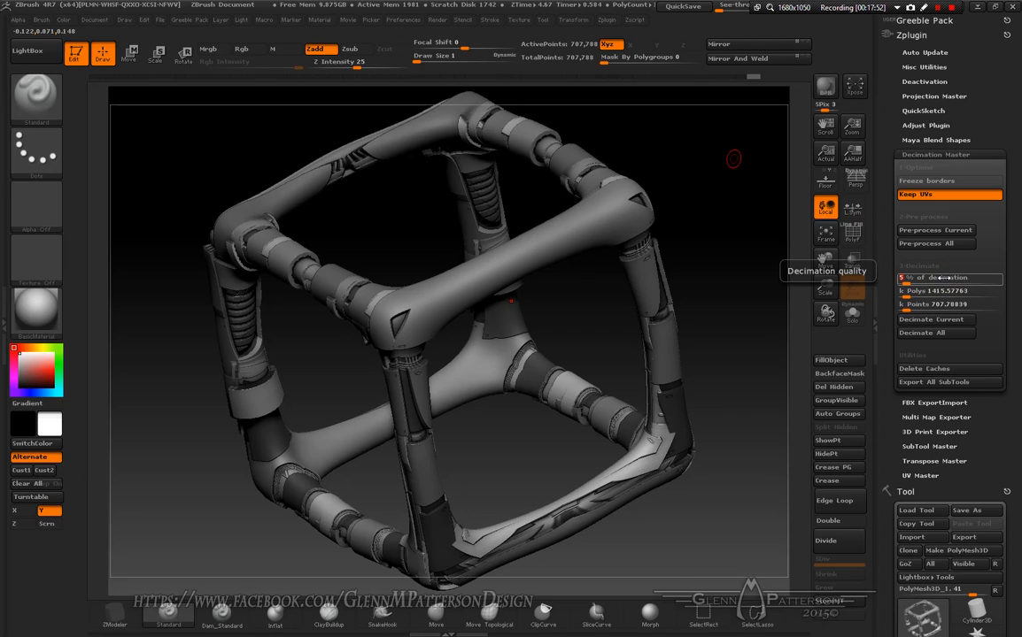
text(1)
key(Return)
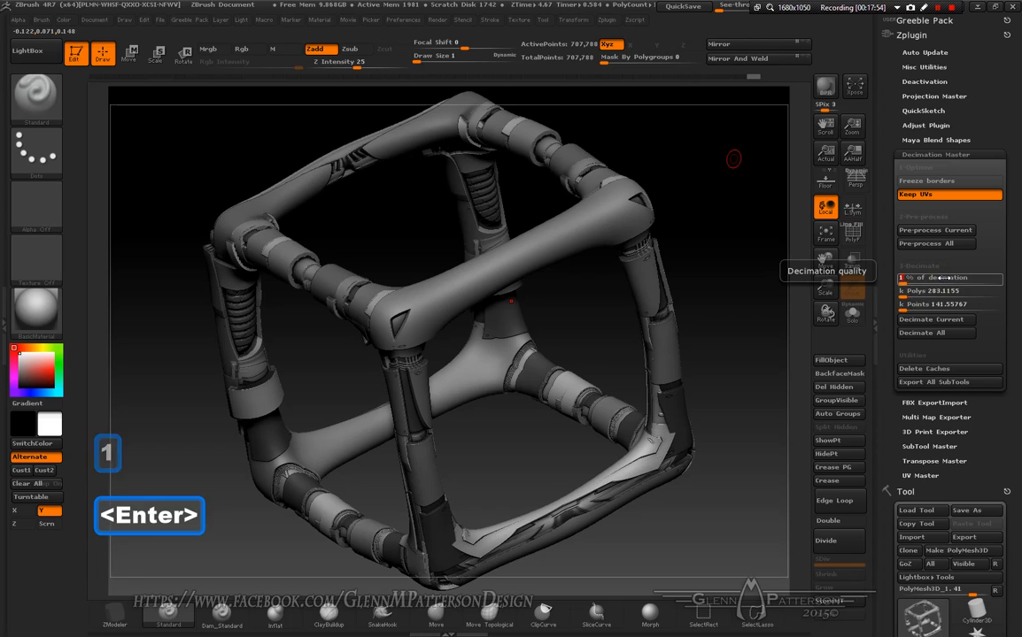
click(944, 292)
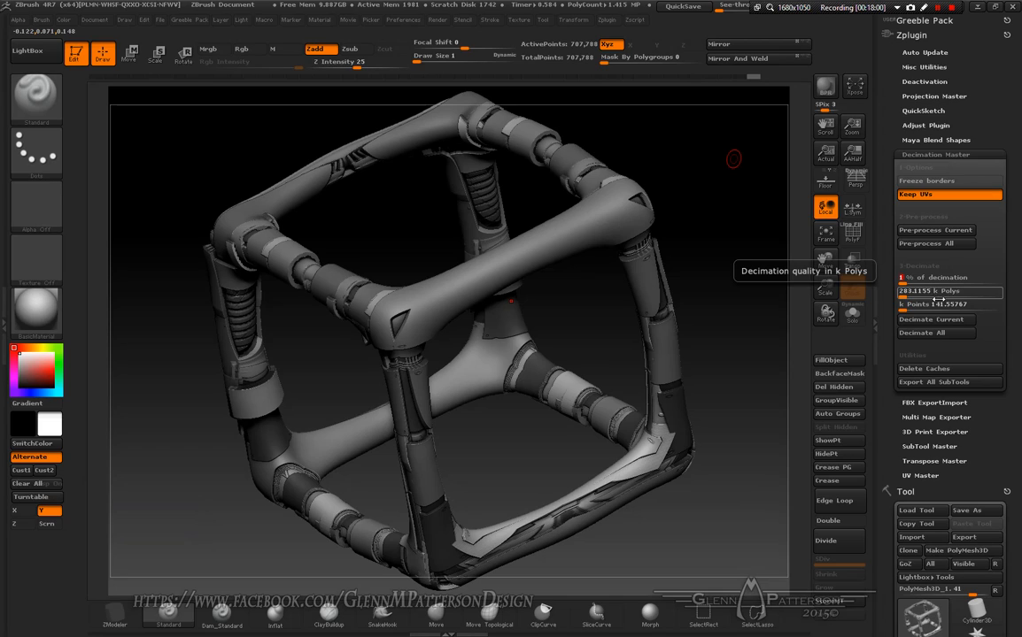
click(938, 320)
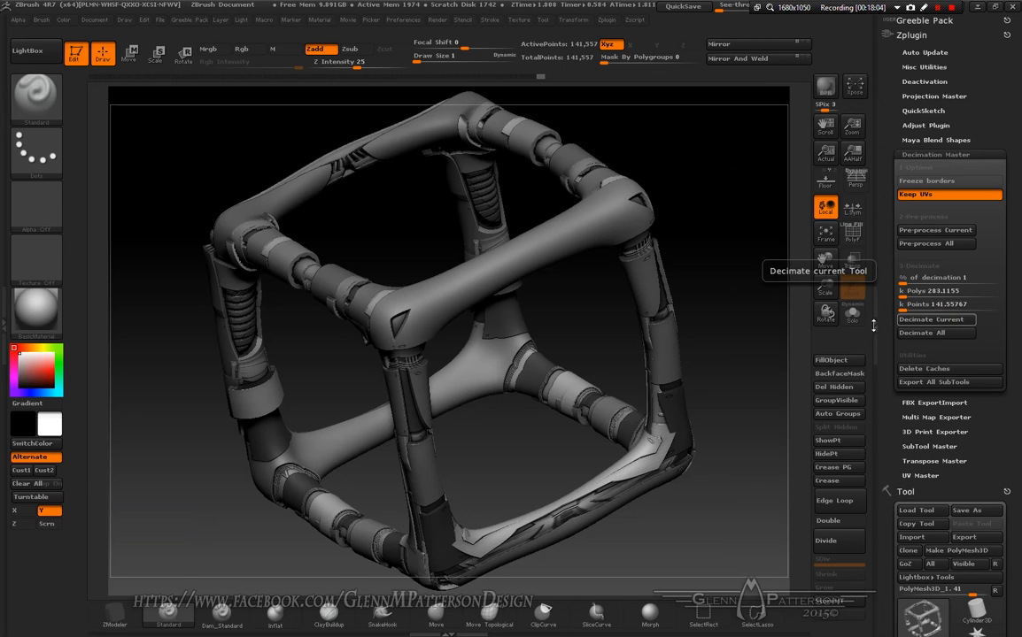
drag(825, 287, 848, 478)
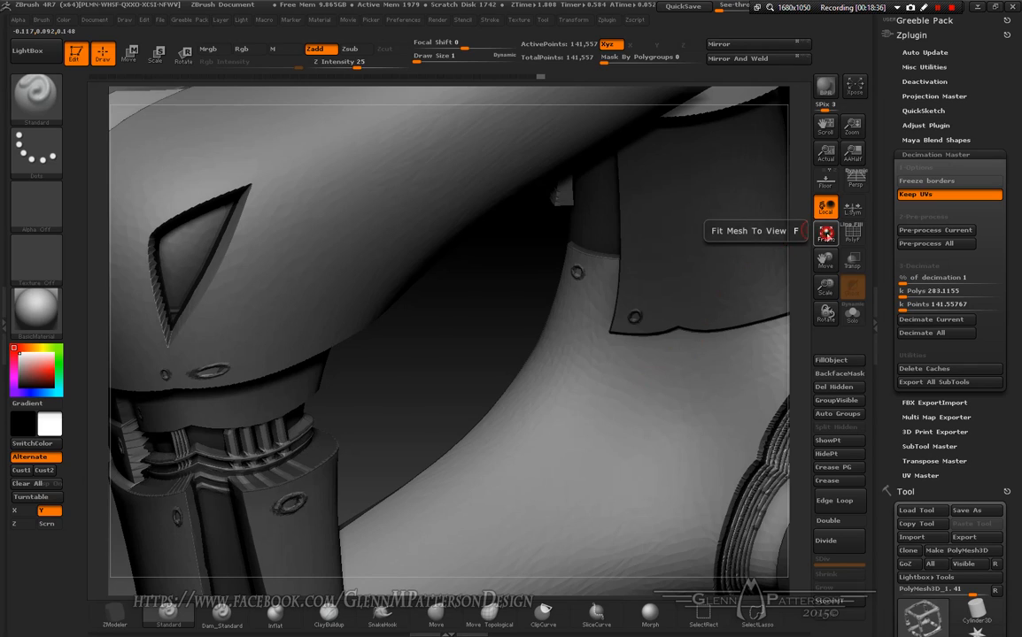
click(820, 237)
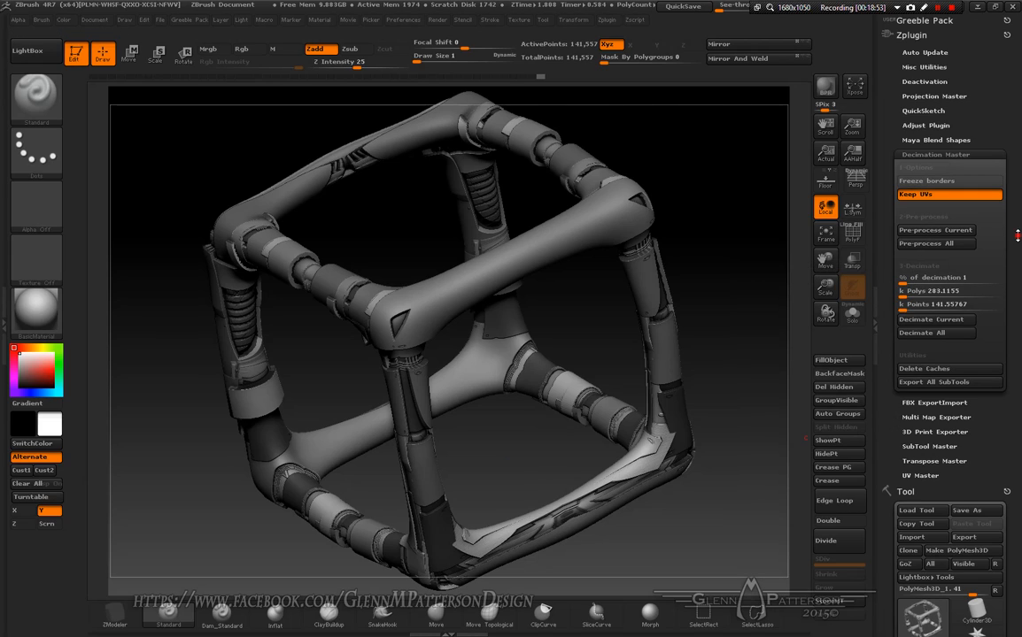
Step: Compare the decimated cube frame with its texture map off and on, and examine the textured greebles from different angles
scroll(1018, 235, down, 15)
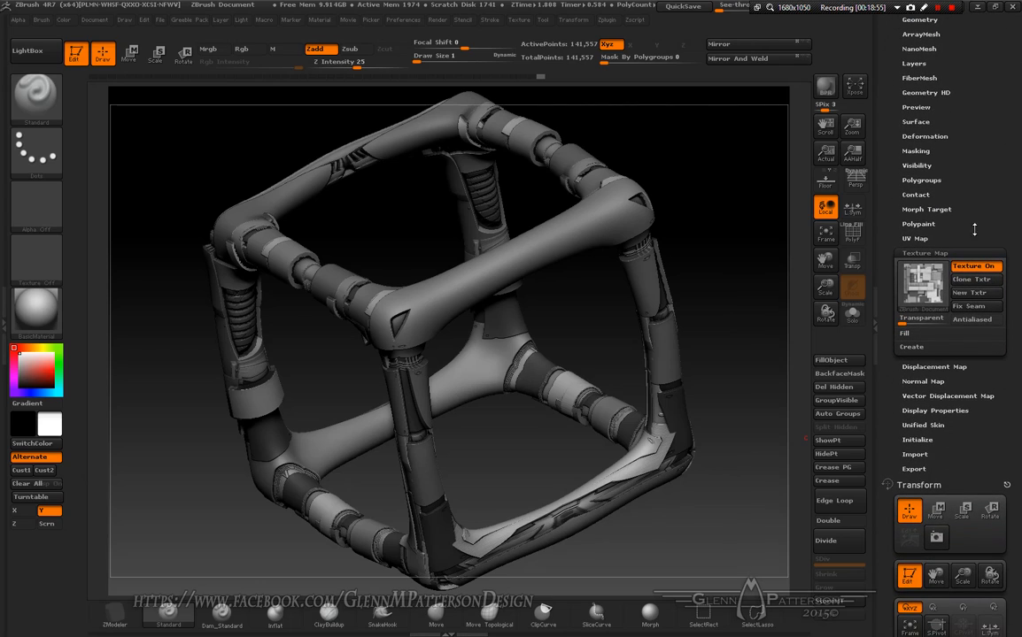
click(973, 267)
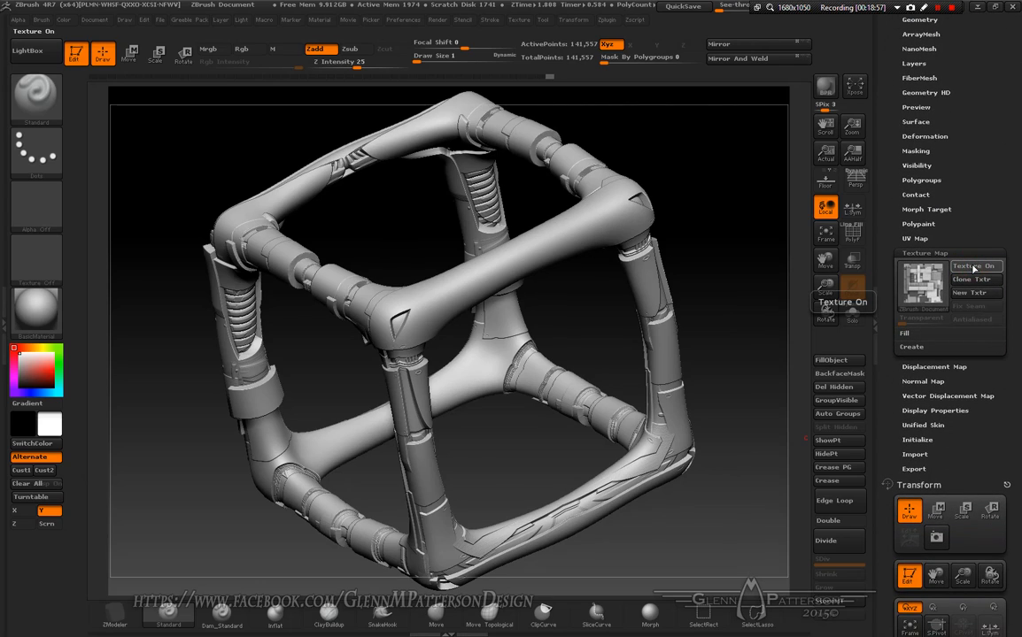
click(973, 267)
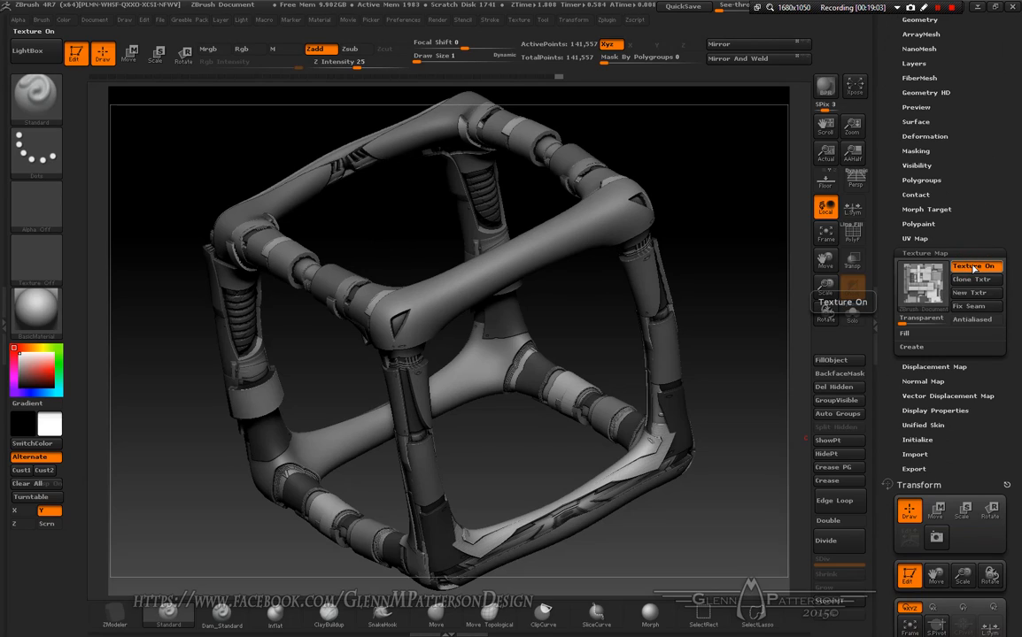
drag(696, 511, 731, 498)
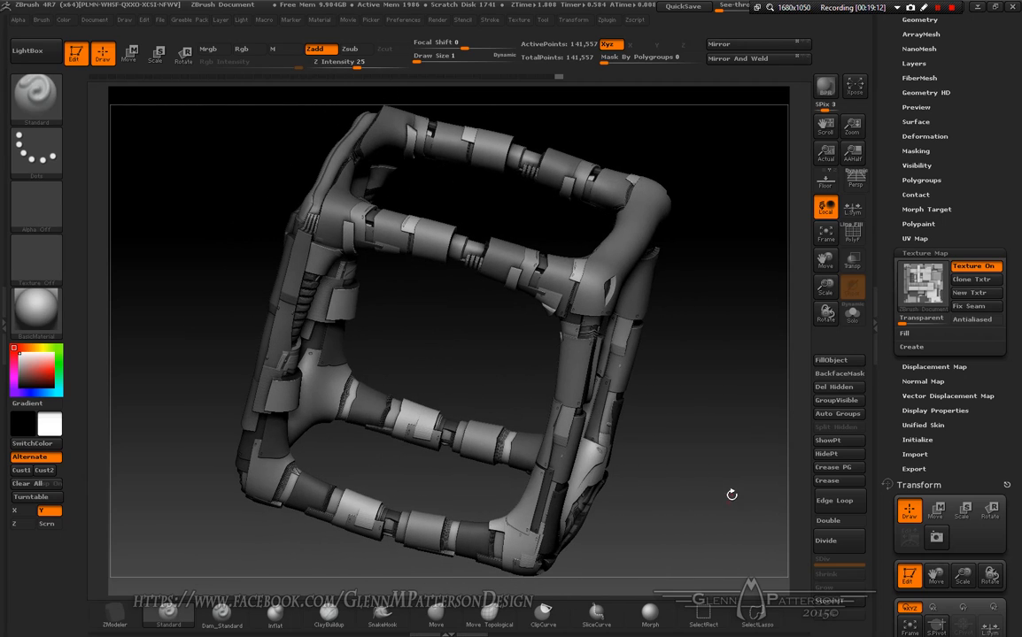
drag(825, 288, 667, 379)
click(825, 234)
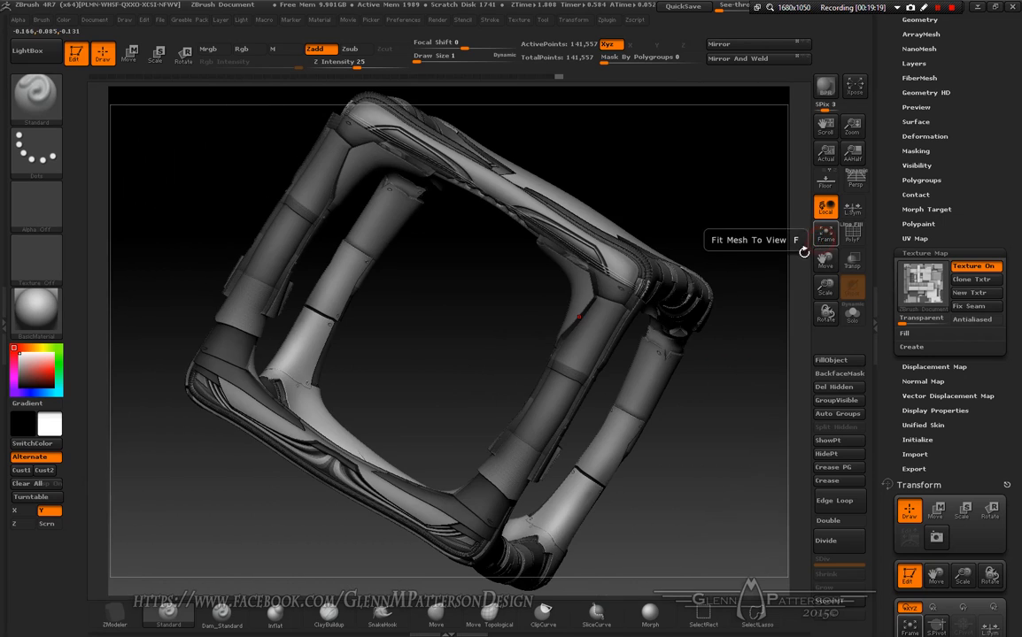
drag(635, 475, 537, 388)
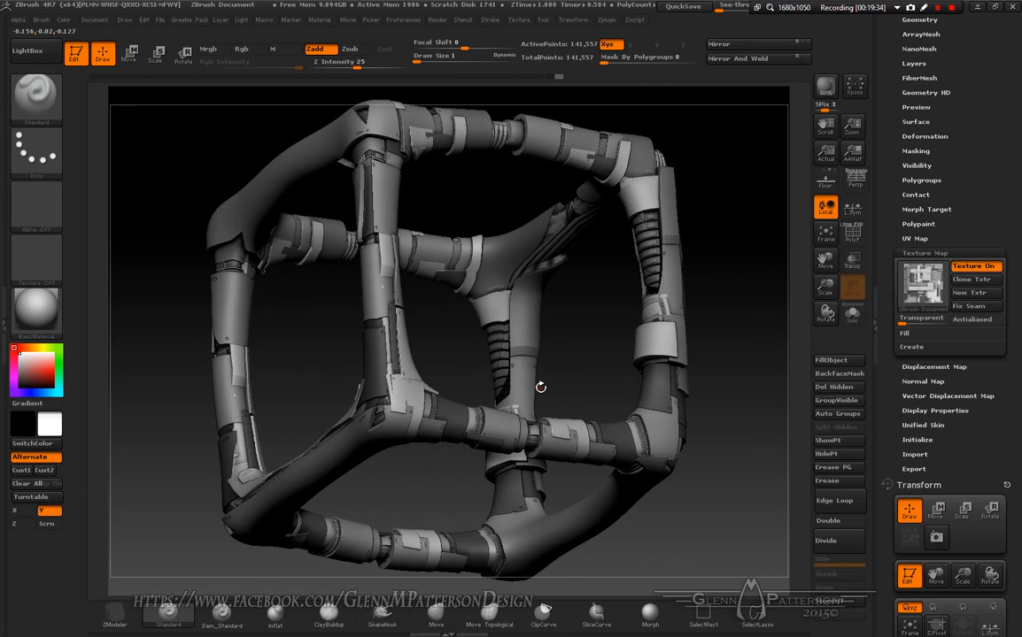